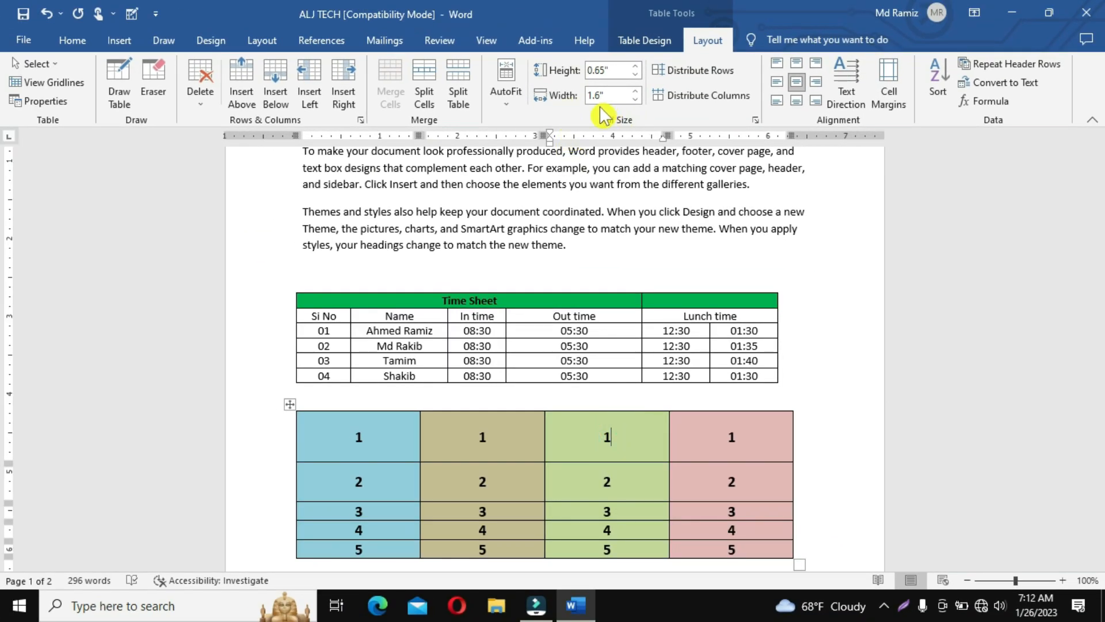
Set the width of the green third column in the coloured table to 1.8".
{"action": "left_click", "coordinate": [584, 437]}
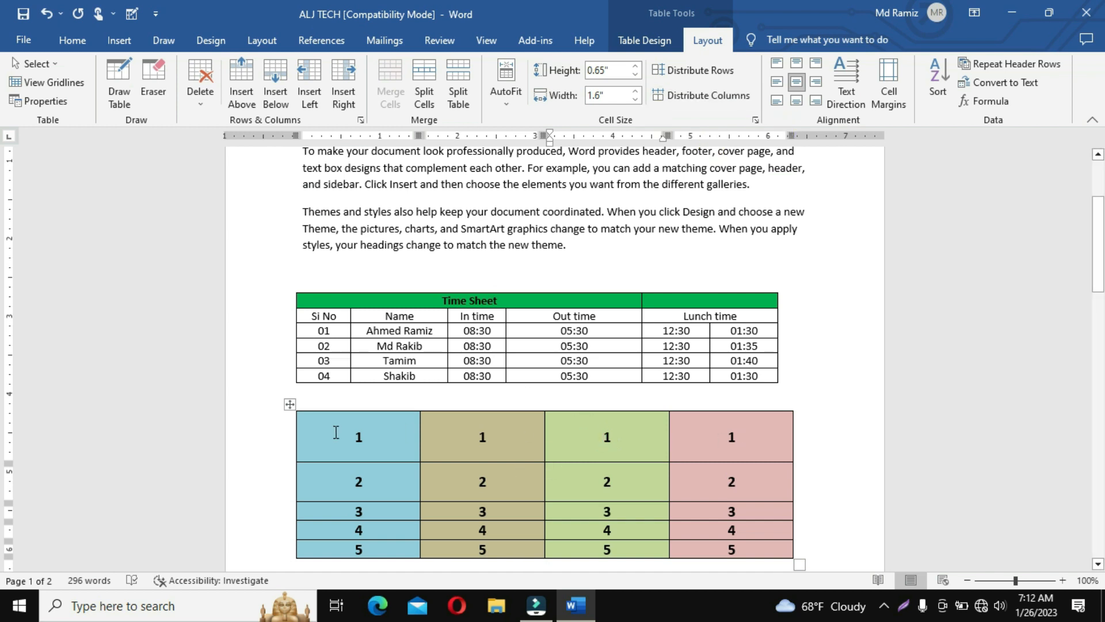
{"action": "left_click", "coordinate": [636, 91]}
{"action": "left_click", "coordinate": [636, 91]}
{"action": "left_click", "coordinate": [635, 91]}
{"action": "left_click", "coordinate": [635, 99]}
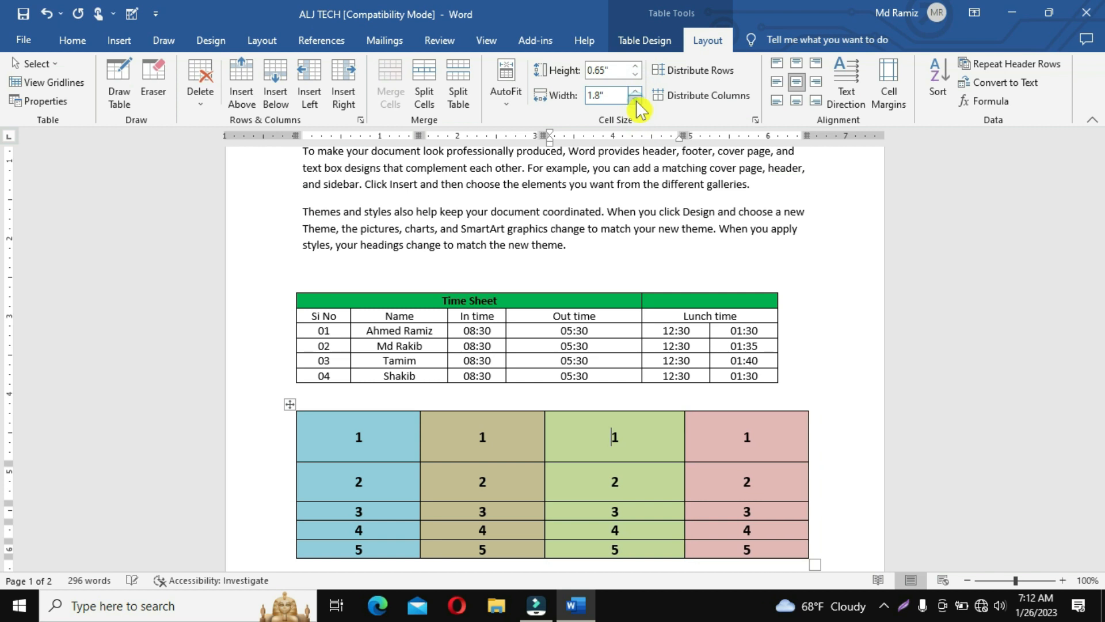
Check the height and width of the cells in rows 1 to 3 of the coloured table's second column.
{"action": "left_click", "coordinate": [467, 441]}
{"action": "scroll", "coordinate": [467, 441], "scroll_direction": "down", "scroll_amount": 1}
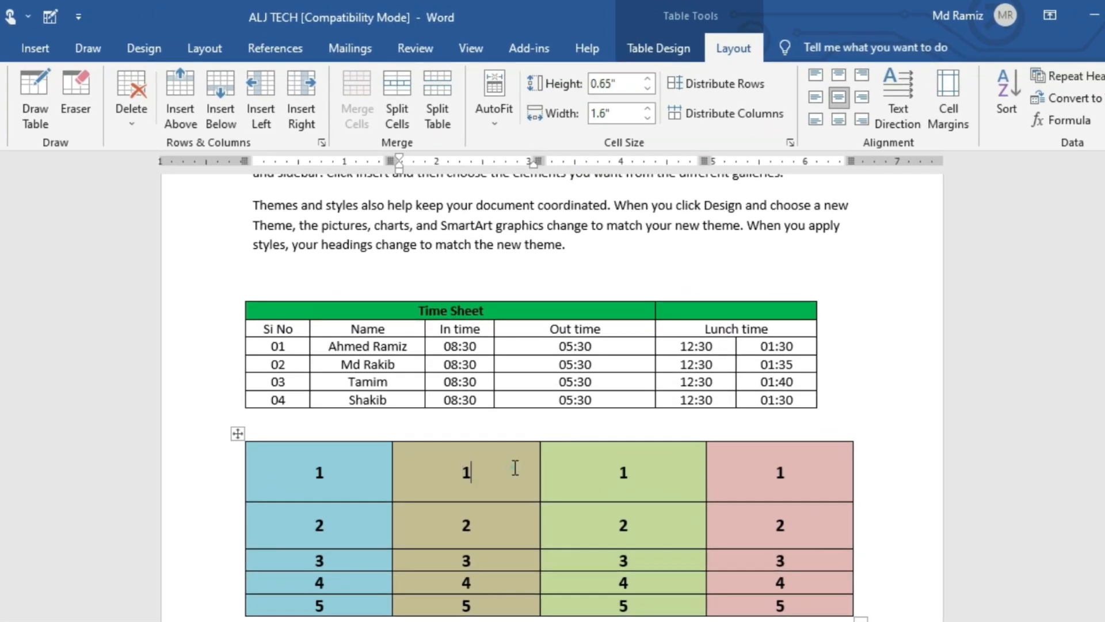
{"action": "left_click", "coordinate": [513, 467]}
{"action": "left_click", "coordinate": [503, 541]}
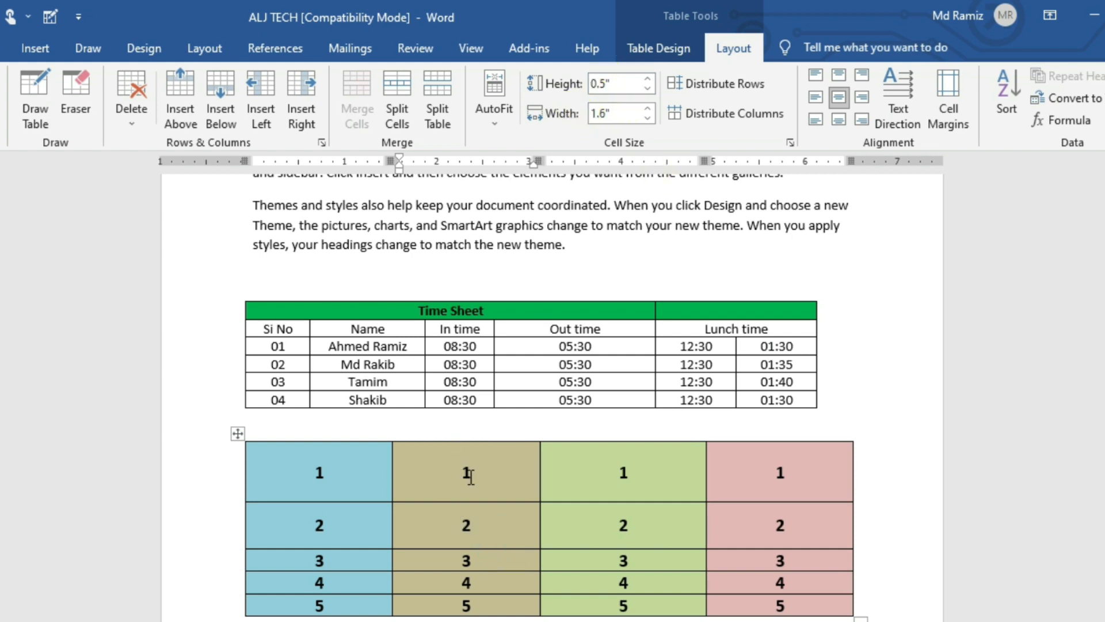
{"action": "left_click", "coordinate": [498, 479]}
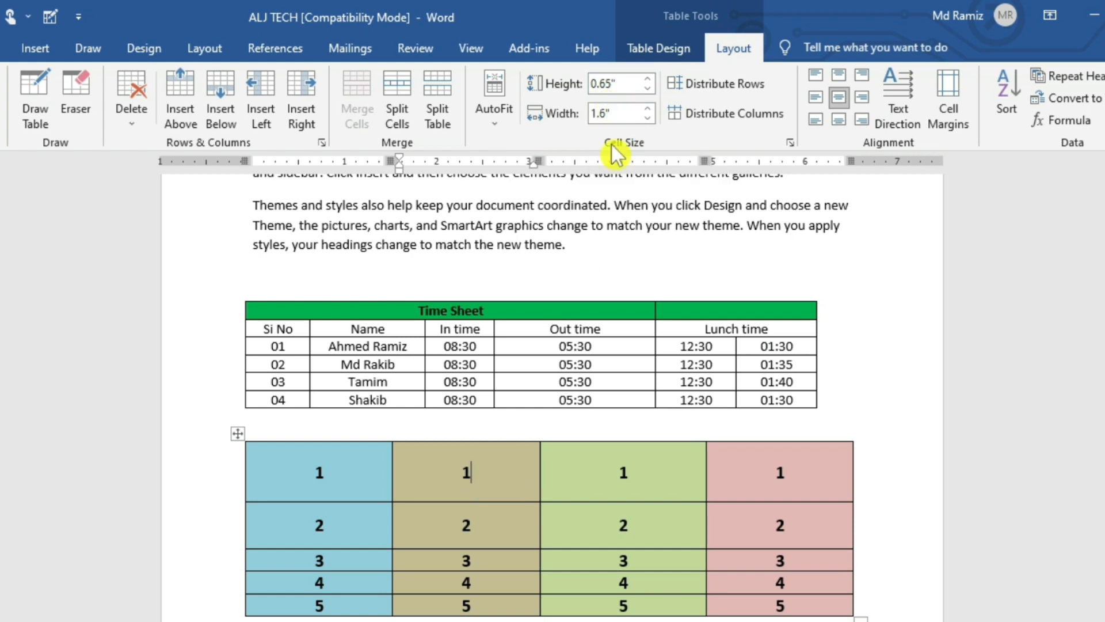
{"action": "left_click", "coordinate": [507, 518]}
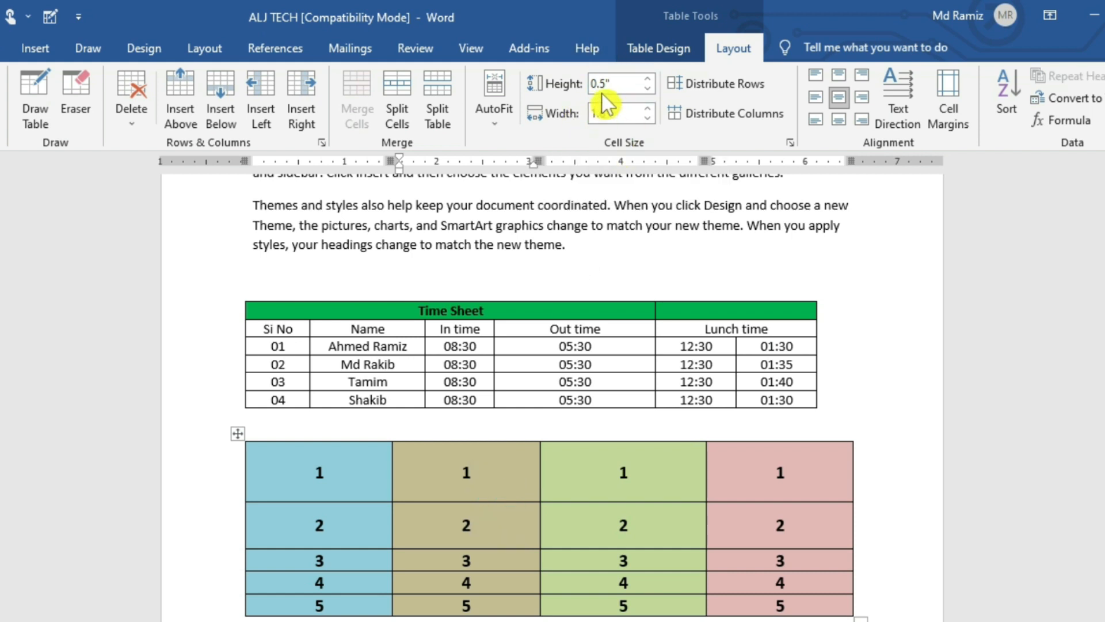
{"action": "left_click", "coordinate": [510, 559]}
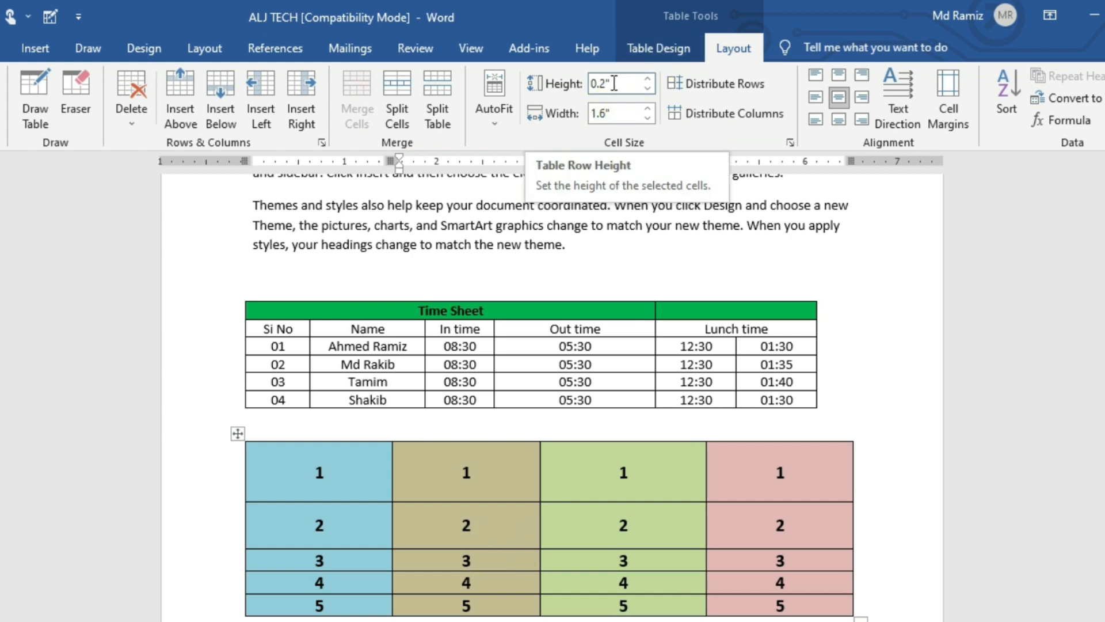
{"action": "left_click", "coordinate": [523, 474]}
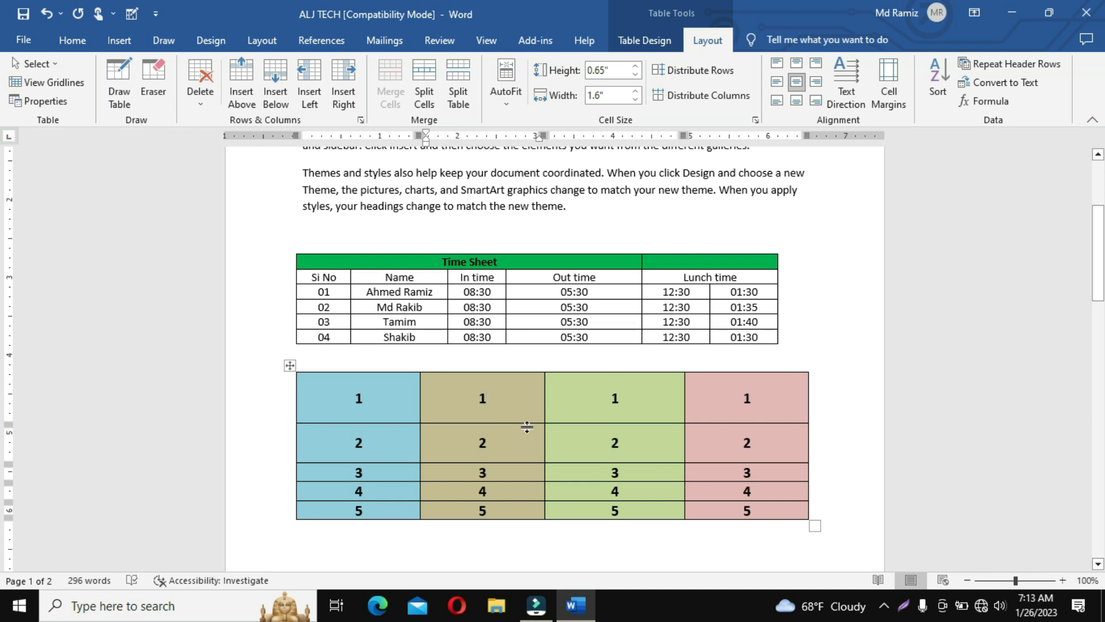
{"action": "left_click", "coordinate": [514, 389]}
{"action": "left_click", "coordinate": [620, 72]}
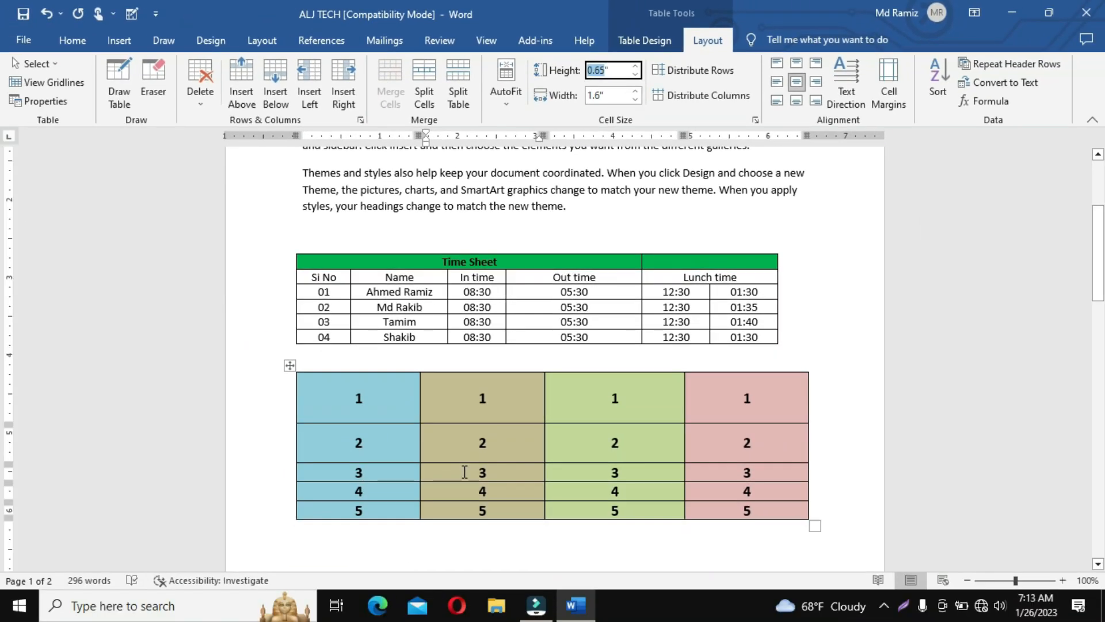
Set the height of row 3 in the coloured table to 0.65".
{"action": "left_click", "coordinate": [464, 472]}
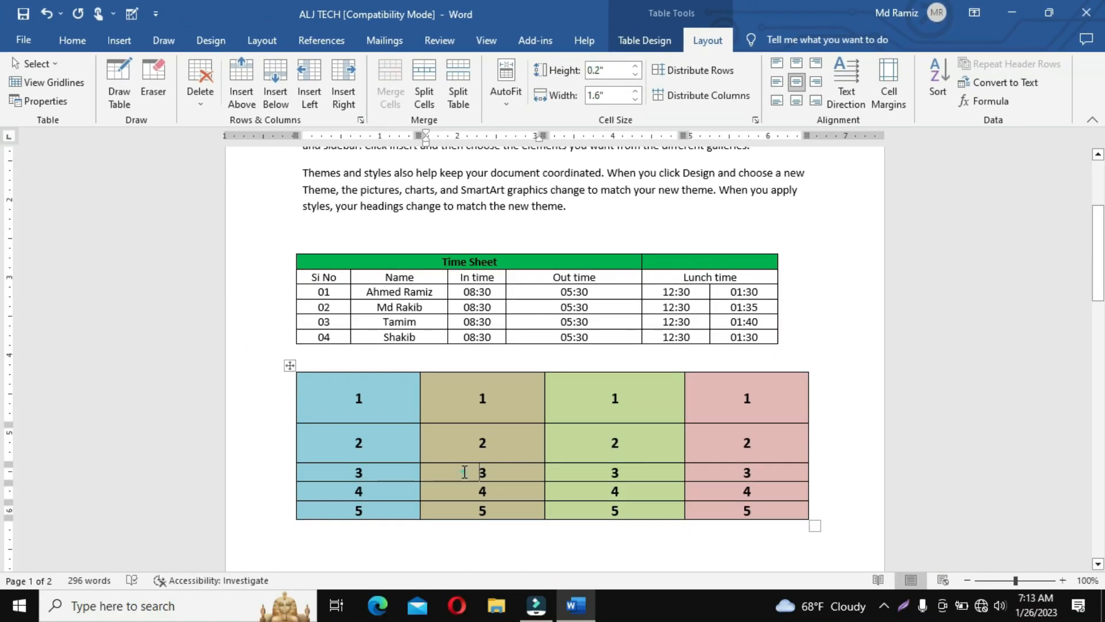
{"action": "left_click", "coordinate": [612, 75]}
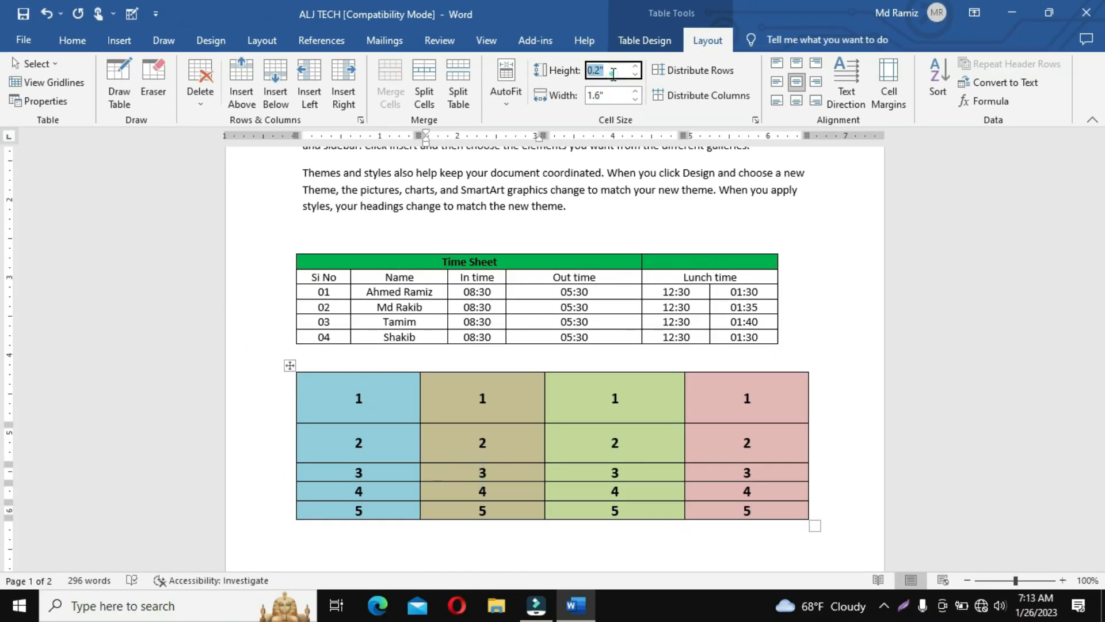
{"action": "type", "text": "0.65"}
{"action": "key", "text": "Return"}
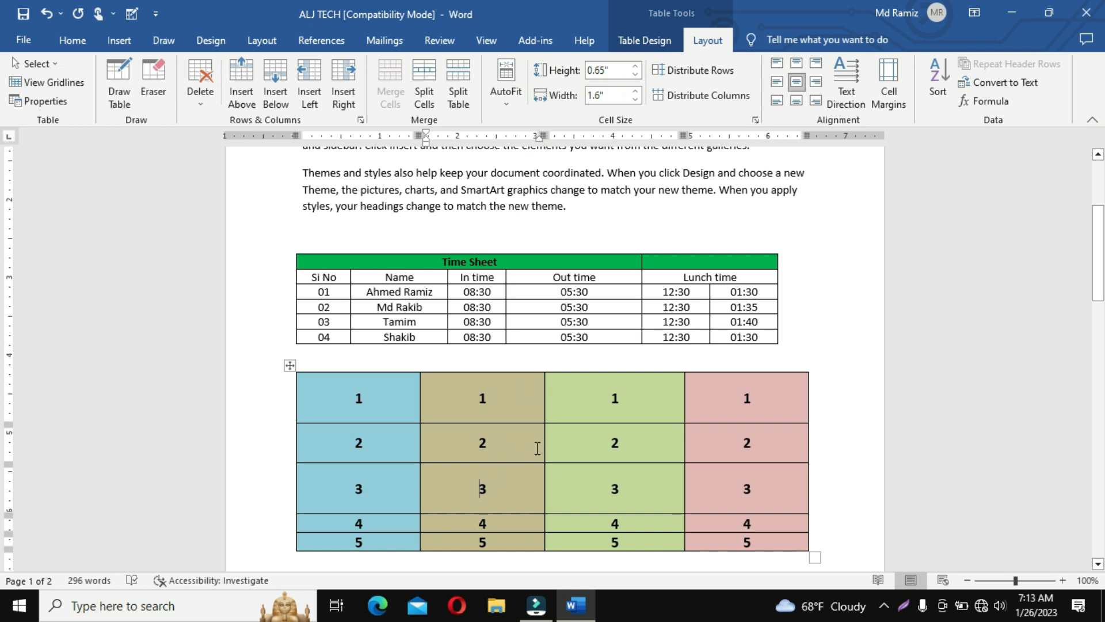
Narrow the coloured table's second column to about 1.16" and stretch row 2 to a height of about 0.74".
{"action": "scroll", "coordinate": [571, 425], "scroll_direction": "down", "scroll_amount": 1}
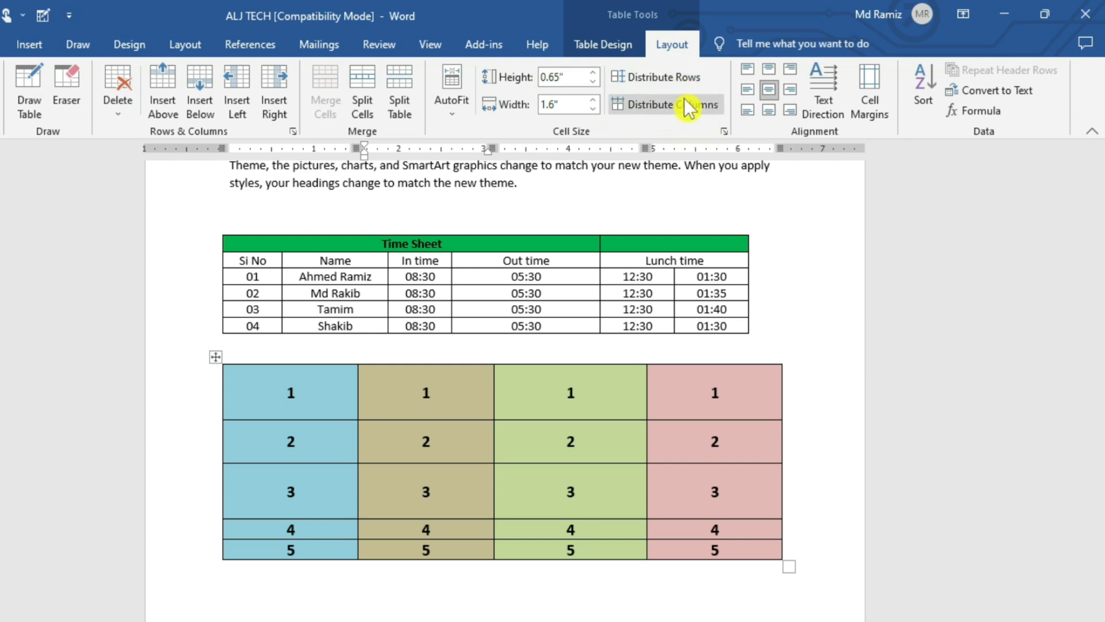
{"action": "left_click", "coordinate": [636, 394]}
{"action": "left_click_drag", "start_coordinate": [493, 390], "coordinate": [457, 391]}
{"action": "left_click", "coordinate": [430, 461]}
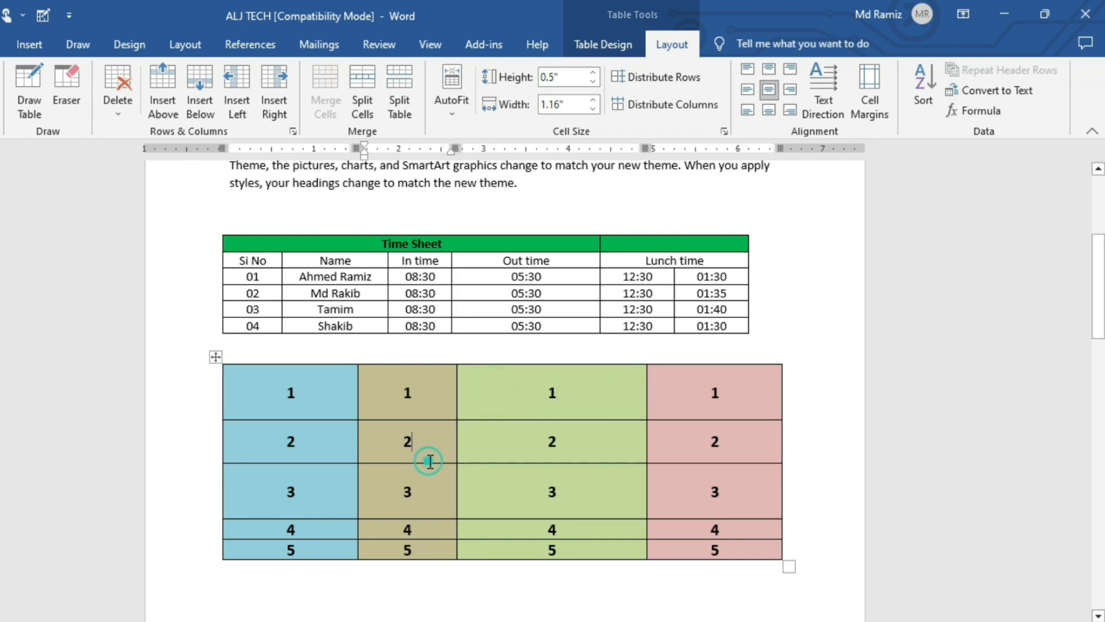
{"action": "left_click_drag", "start_coordinate": [426, 463], "coordinate": [426, 482]}
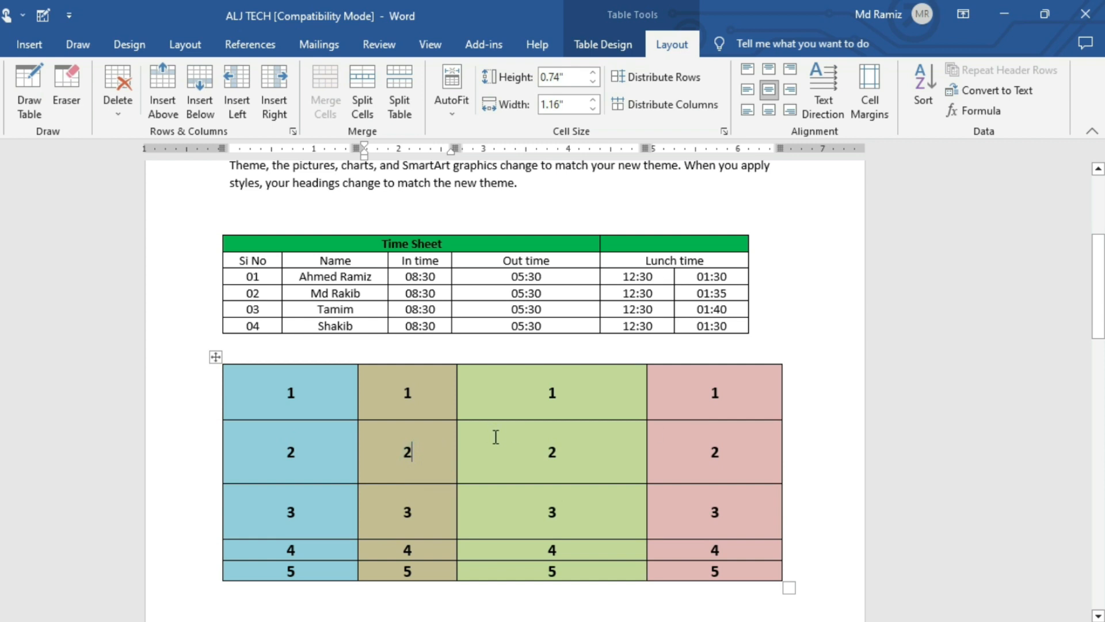
Distribute the rows and the columns of the coloured table evenly.
{"action": "scroll", "coordinate": [572, 449], "scroll_direction": "down", "scroll_amount": 3}
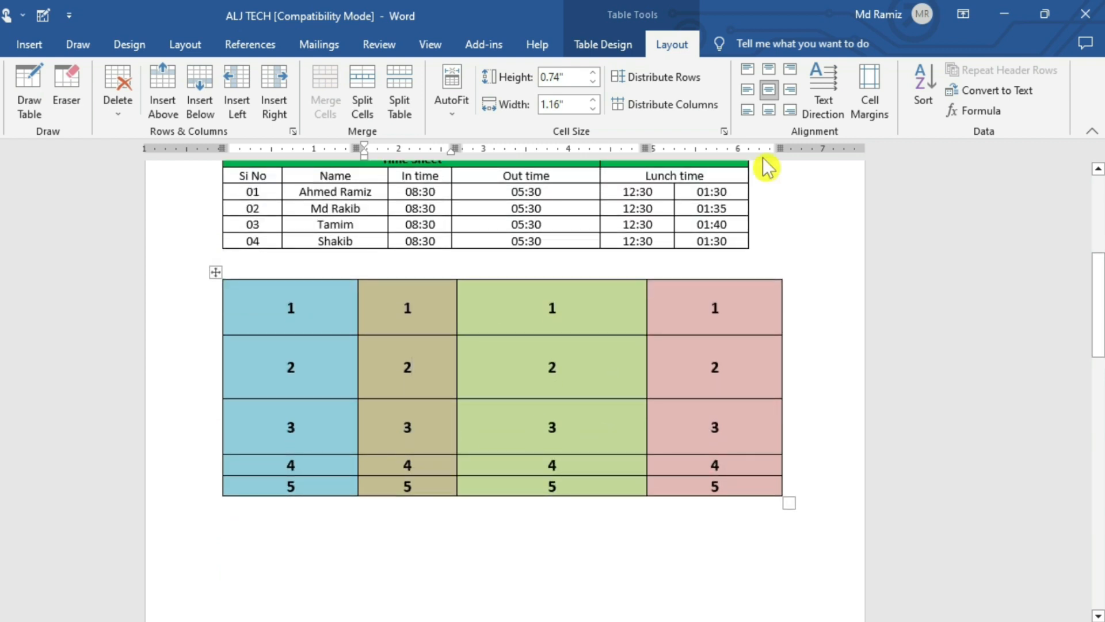
{"action": "scroll", "coordinate": [667, 345], "scroll_direction": "up", "scroll_amount": 2}
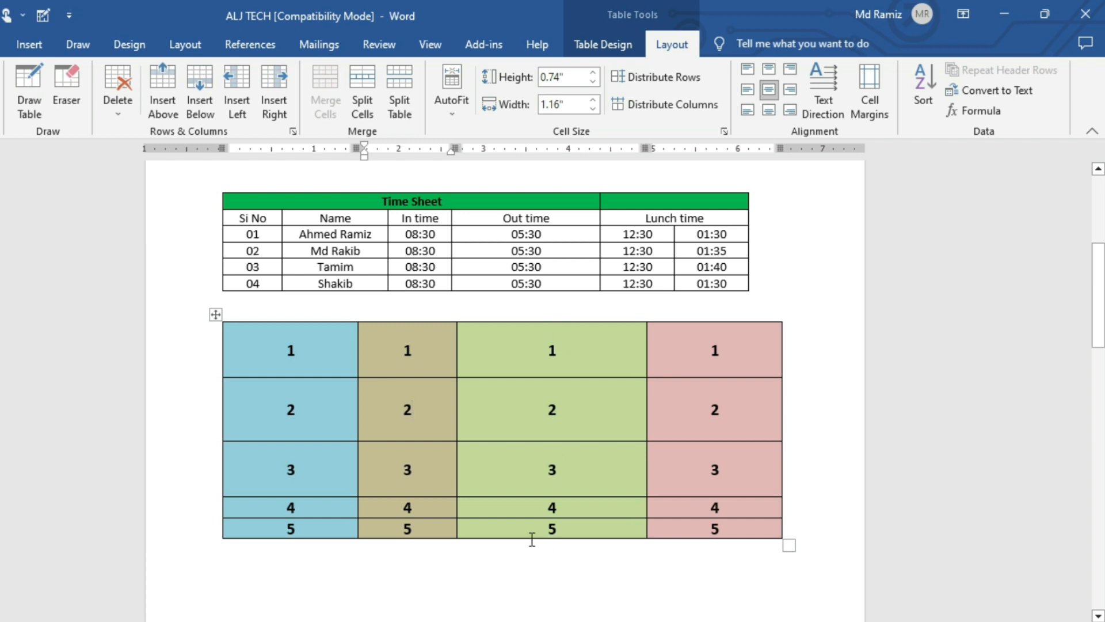
{"action": "mouse_move", "coordinate": [523, 536]}
{"action": "left_mouse_down"}
{"action": "mouse_move", "coordinate": [517, 578]}
{"action": "mouse_move", "coordinate": [518, 537]}
{"action": "left_mouse_up"}
{"action": "left_click", "coordinate": [684, 81]}
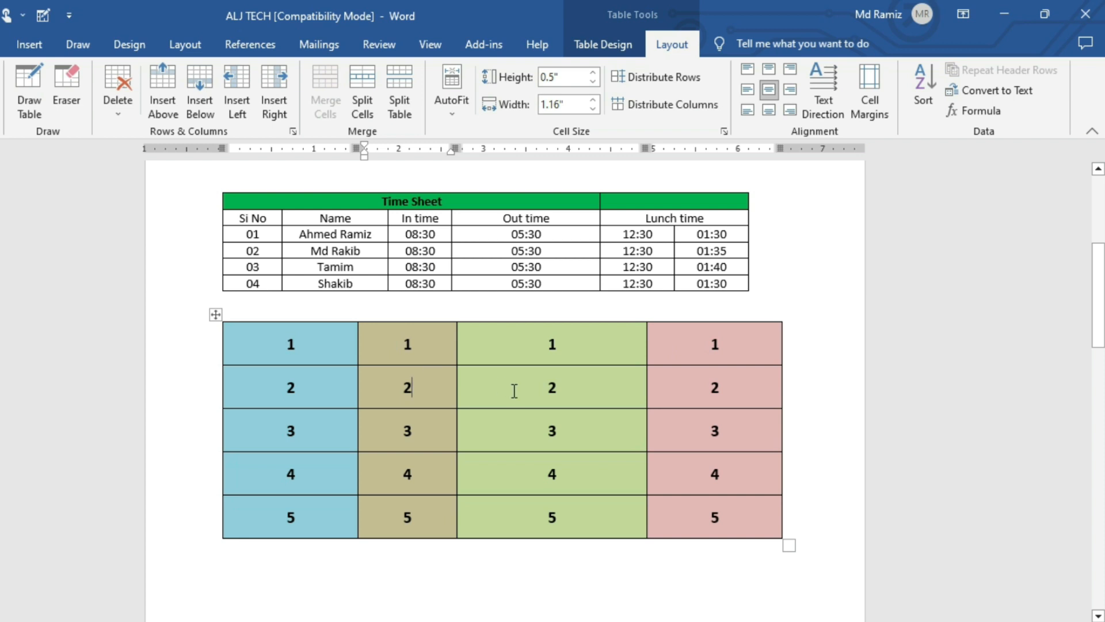
{"action": "left_click", "coordinate": [682, 121]}
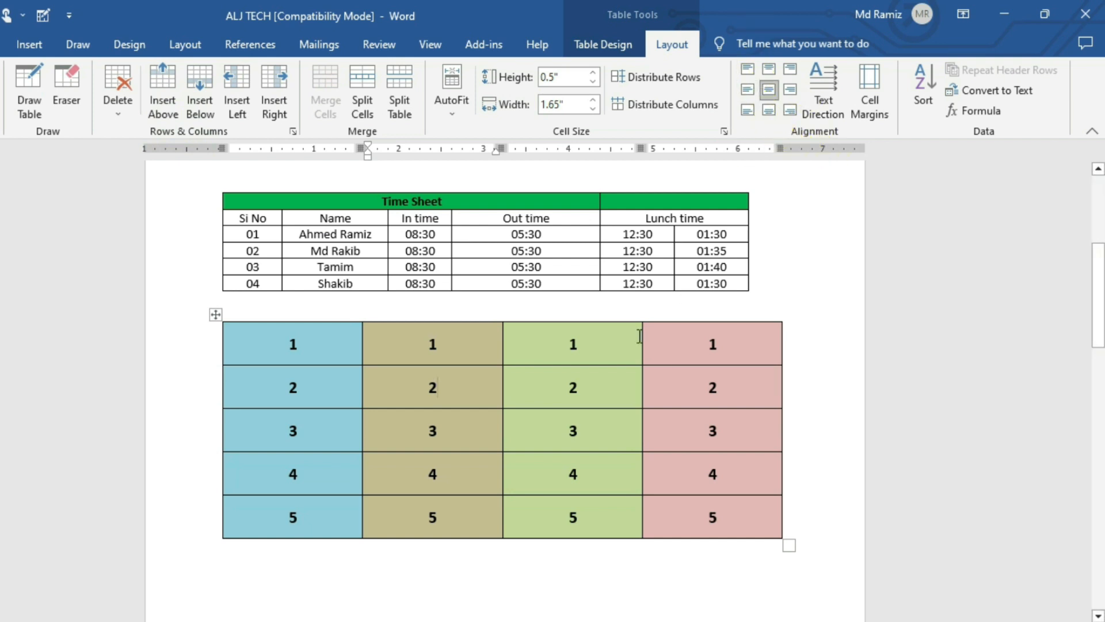
Try top center, bottom center, bottom right, top left, center left and bottom left alignment on all coloured table cells, ending with center.
{"action": "left_click_drag", "start_coordinate": [278, 341], "coordinate": [712, 504]}
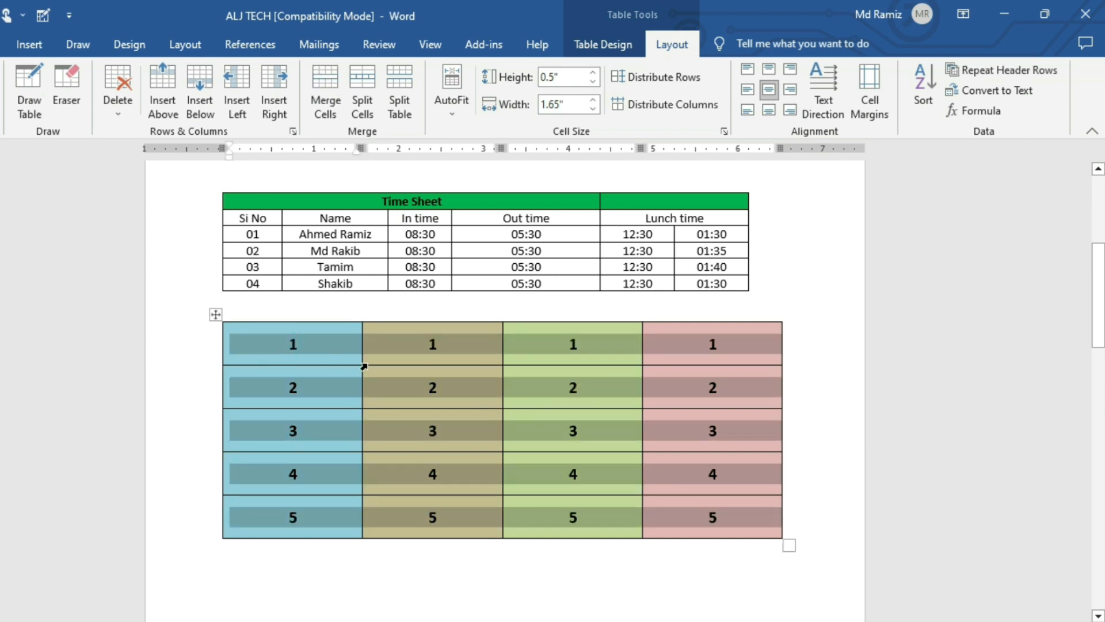
{"action": "left_click", "coordinate": [770, 72]}
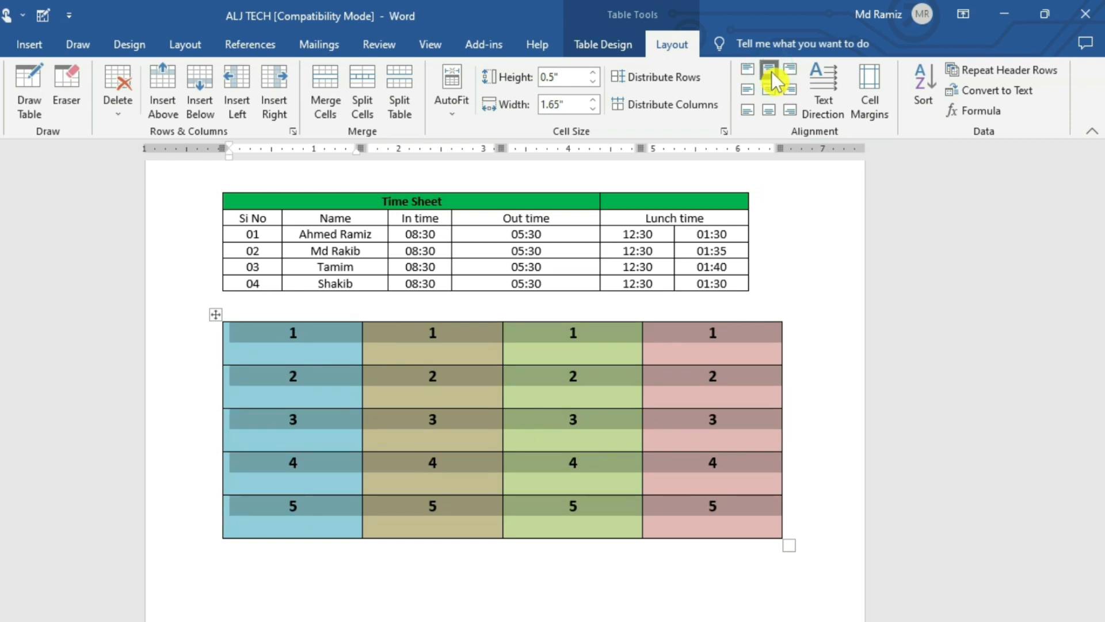
{"action": "left_click", "coordinate": [770, 111]}
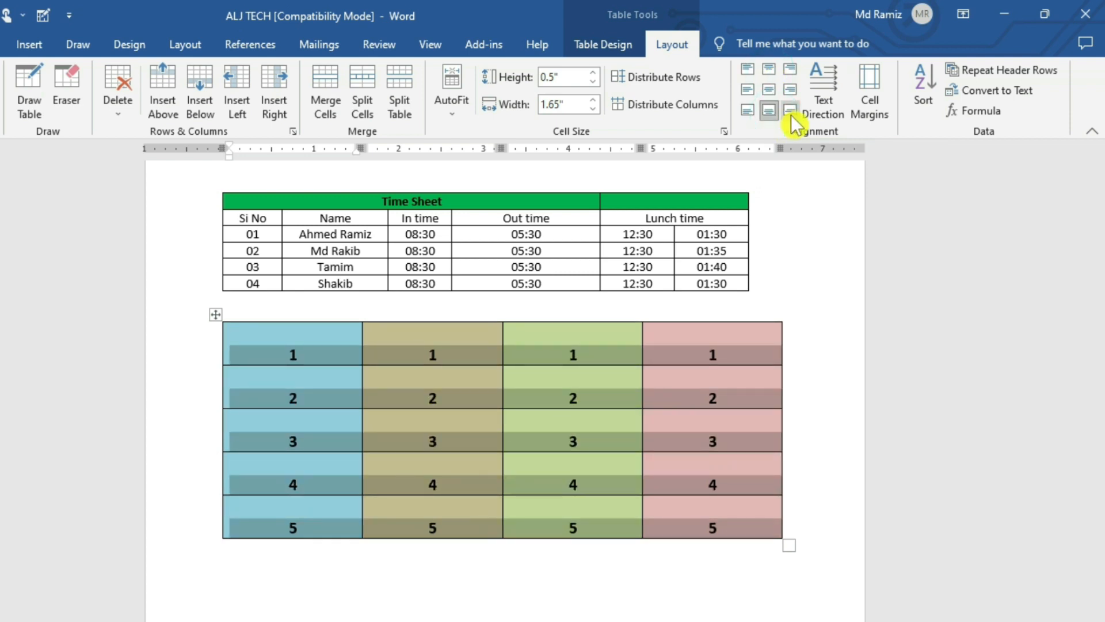
{"action": "left_click", "coordinate": [791, 111]}
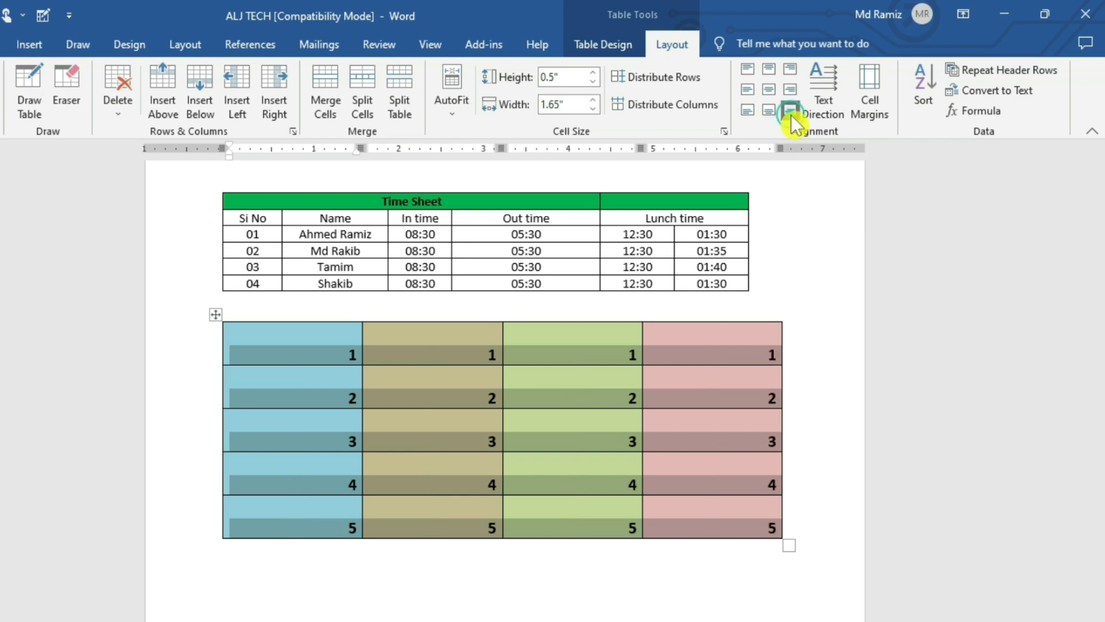
{"action": "left_click", "coordinate": [747, 72]}
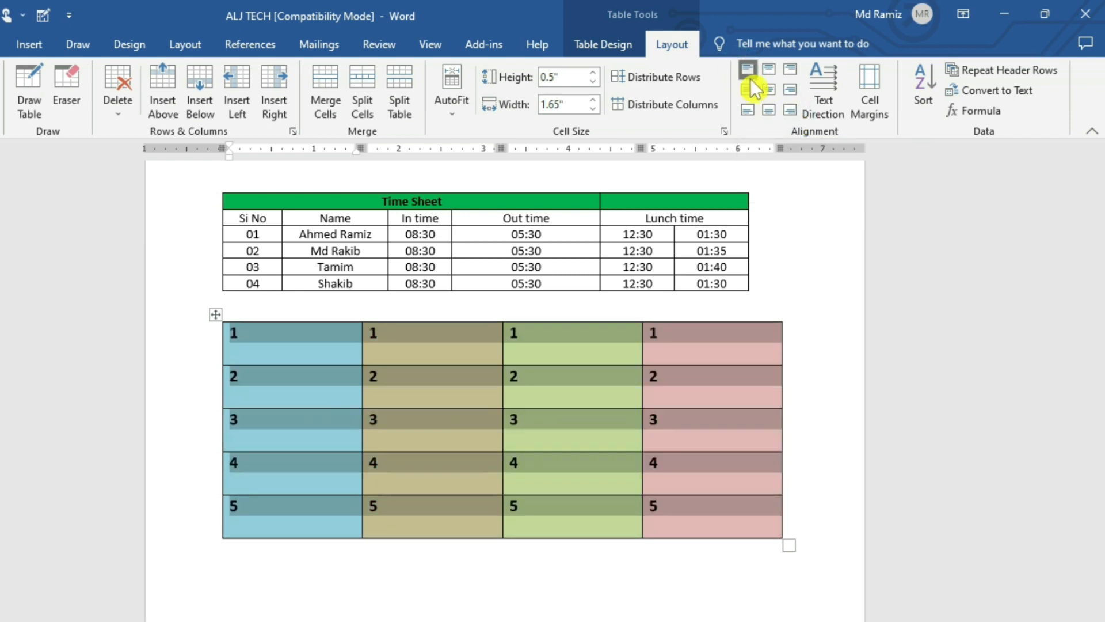
{"action": "left_click", "coordinate": [748, 91]}
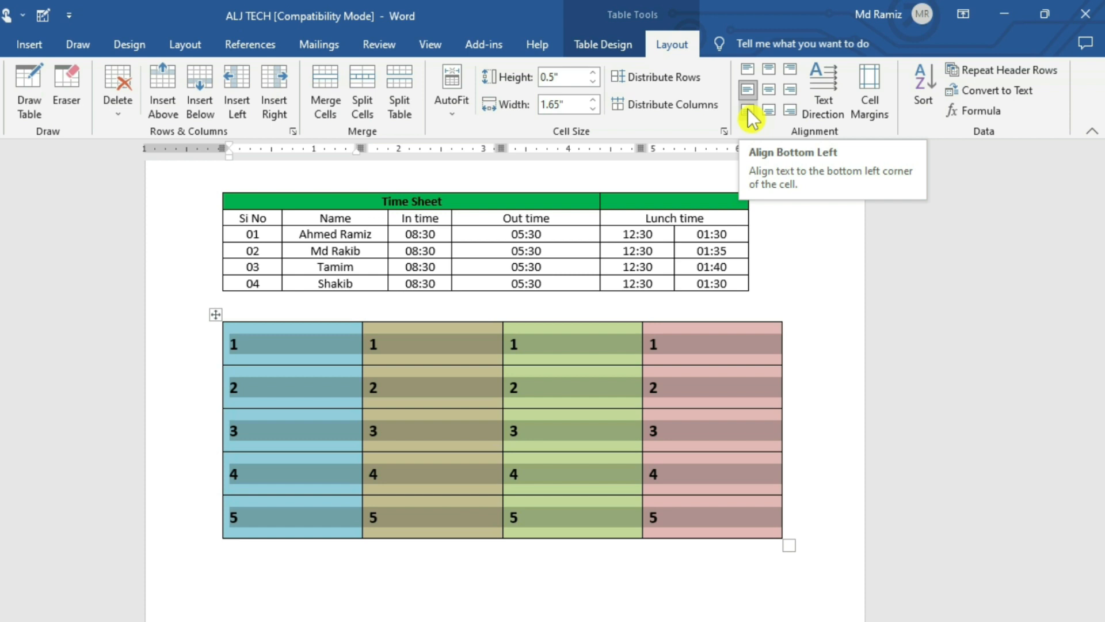
{"action": "left_click", "coordinate": [748, 110]}
{"action": "left_click", "coordinate": [769, 89]}
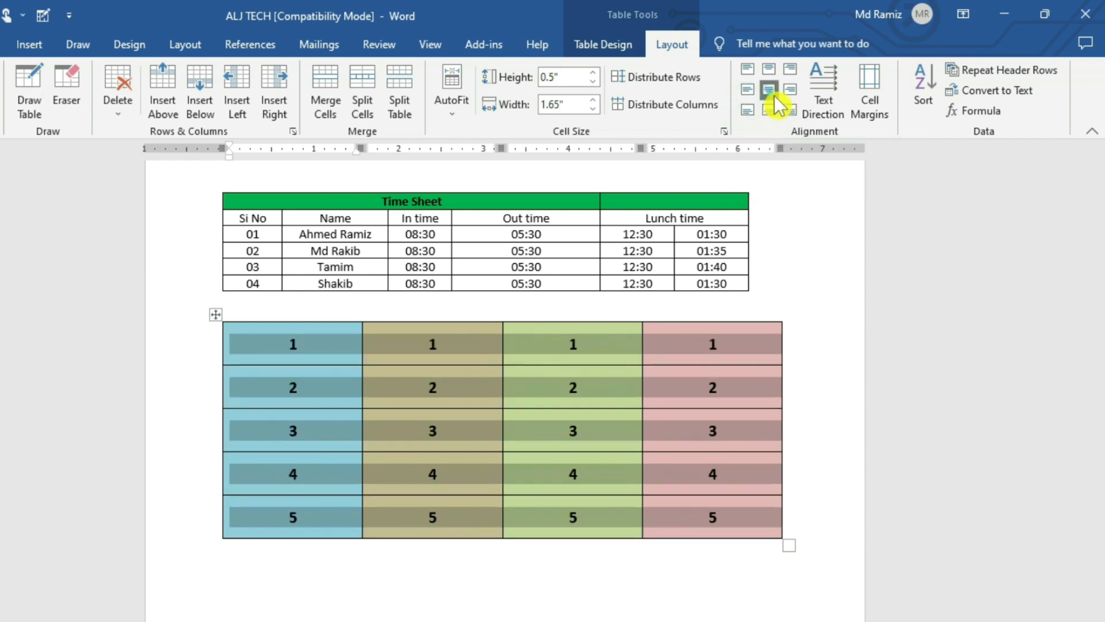
Try center right, top right, top center, top left, bottom center and bottom right alignment on the selected cells, ending with center.
{"action": "left_click", "coordinate": [790, 89]}
{"action": "left_click", "coordinate": [790, 69]}
{"action": "left_click", "coordinate": [767, 90]}
{"action": "left_click", "coordinate": [767, 70]}
{"action": "left_click", "coordinate": [747, 71]}
{"action": "left_click", "coordinate": [767, 91]}
{"action": "left_click", "coordinate": [768, 109]}
{"action": "left_click", "coordinate": [790, 110]}
{"action": "left_click", "coordinate": [769, 89]}
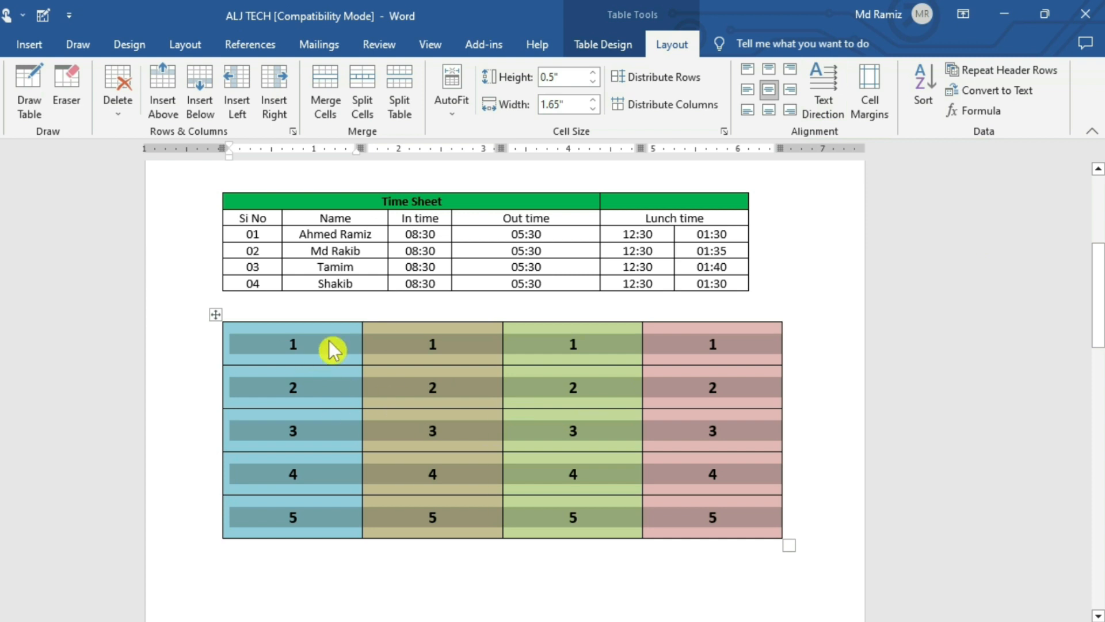
Replace the number in the blue column's first cell with a person's first name in capitals, aligned center left.
{"action": "left_click", "coordinate": [412, 390]}
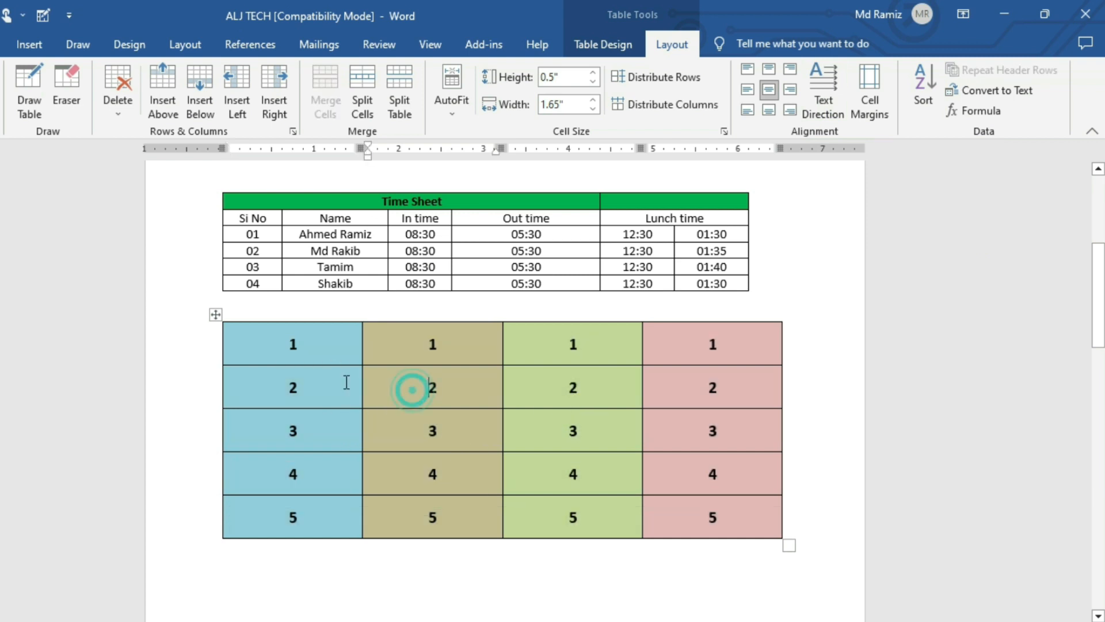
{"action": "left_click", "coordinate": [330, 344]}
{"action": "key", "text": "Return"}
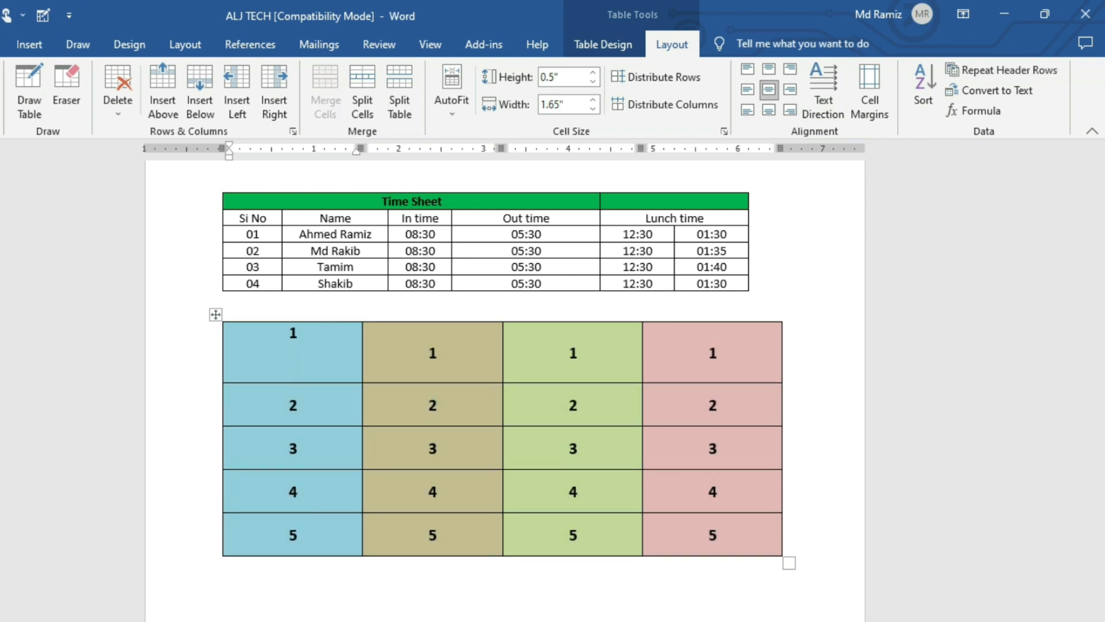
{"action": "key", "text": "BackSpace"}
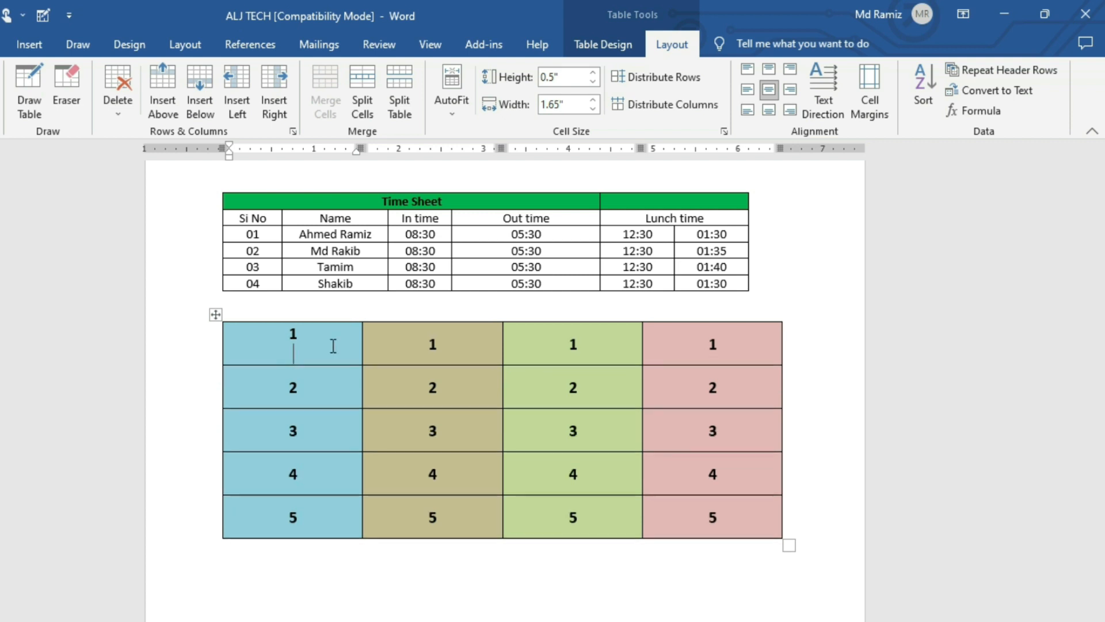
{"action": "key", "text": "BackSpace"}
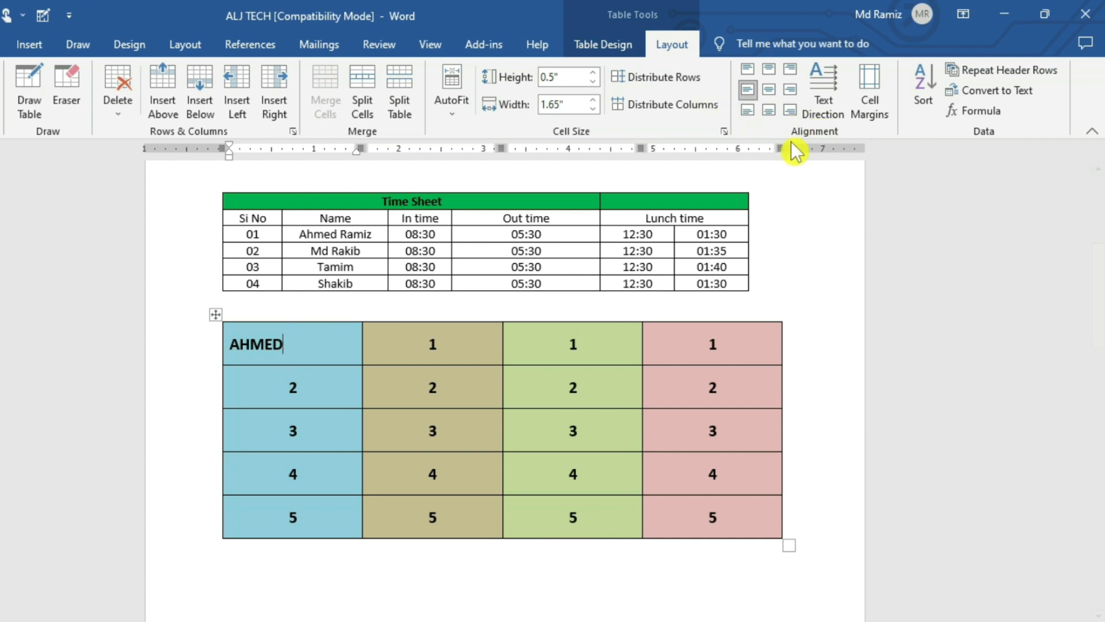
Cycle the text direction of the name in the coloured table's first cell through both vertical orientations and back to horizontal.
{"action": "left_click", "coordinate": [821, 86]}
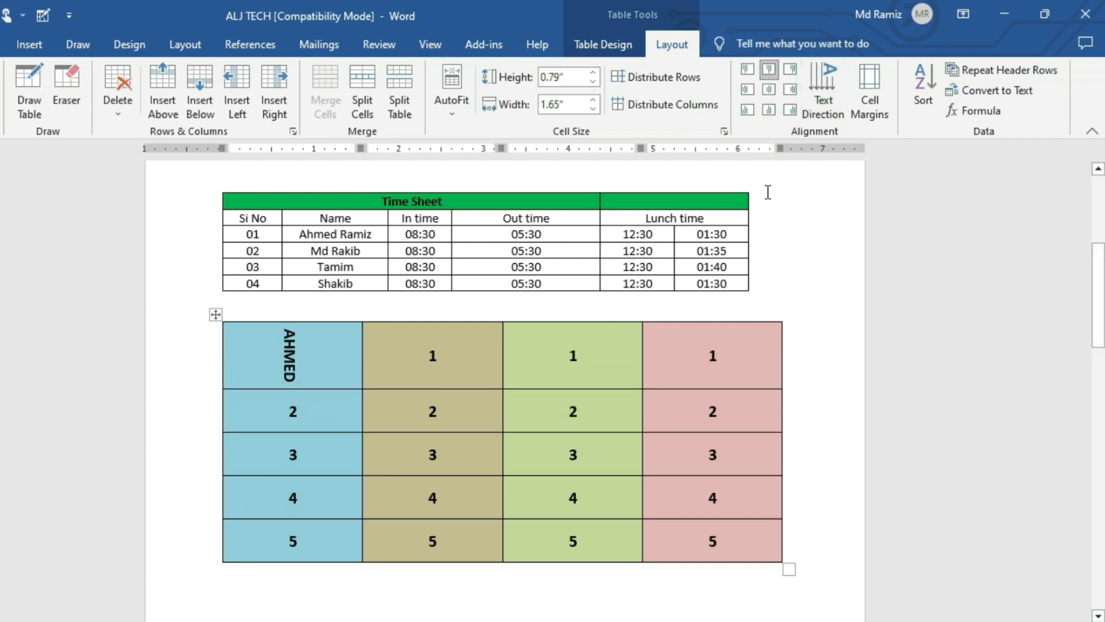
{"action": "left_click", "coordinate": [824, 92]}
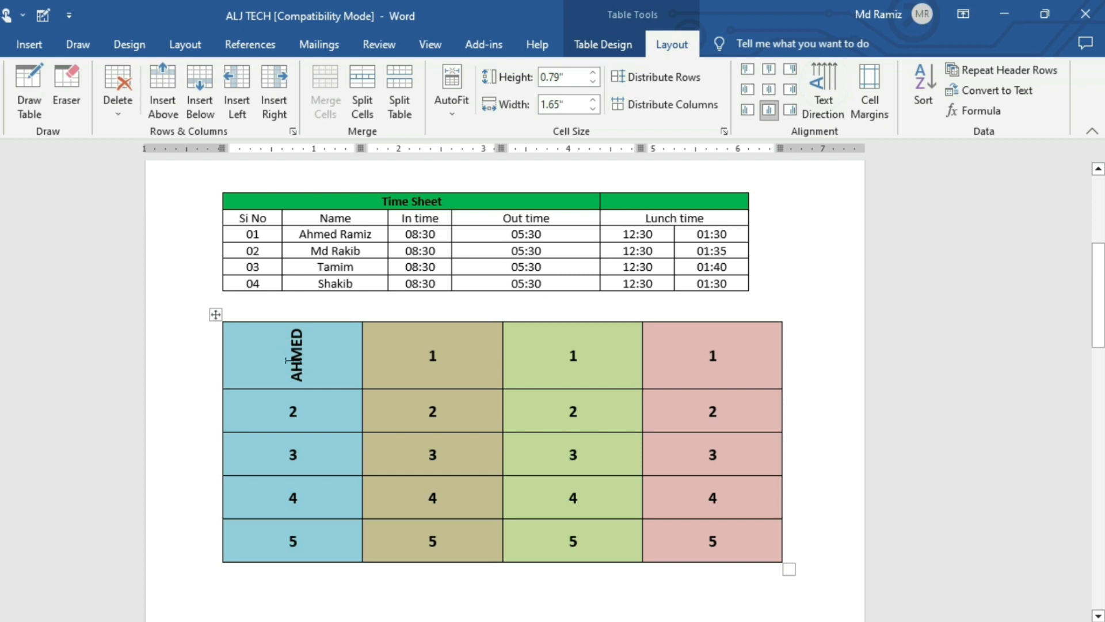
{"action": "left_click", "coordinate": [834, 78]}
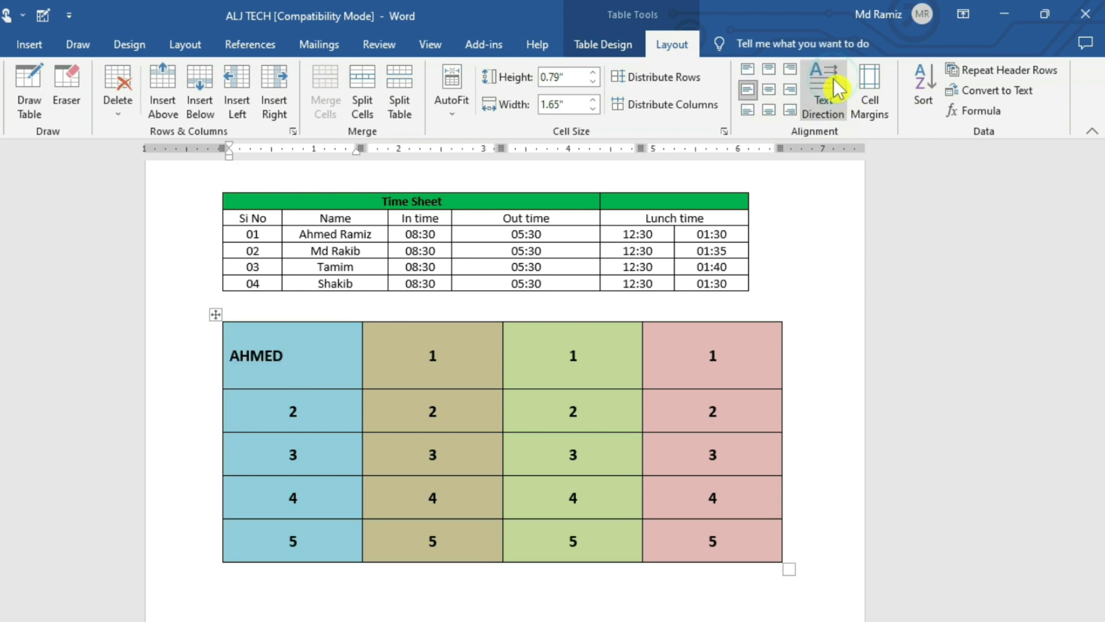
{"action": "left_click", "coordinate": [833, 79]}
{"action": "left_click", "coordinate": [834, 78]}
{"action": "left_click", "coordinate": [834, 78]}
{"action": "left_click", "coordinate": [833, 78]}
{"action": "left_click", "coordinate": [833, 79]}
{"action": "left_click", "coordinate": [834, 78]}
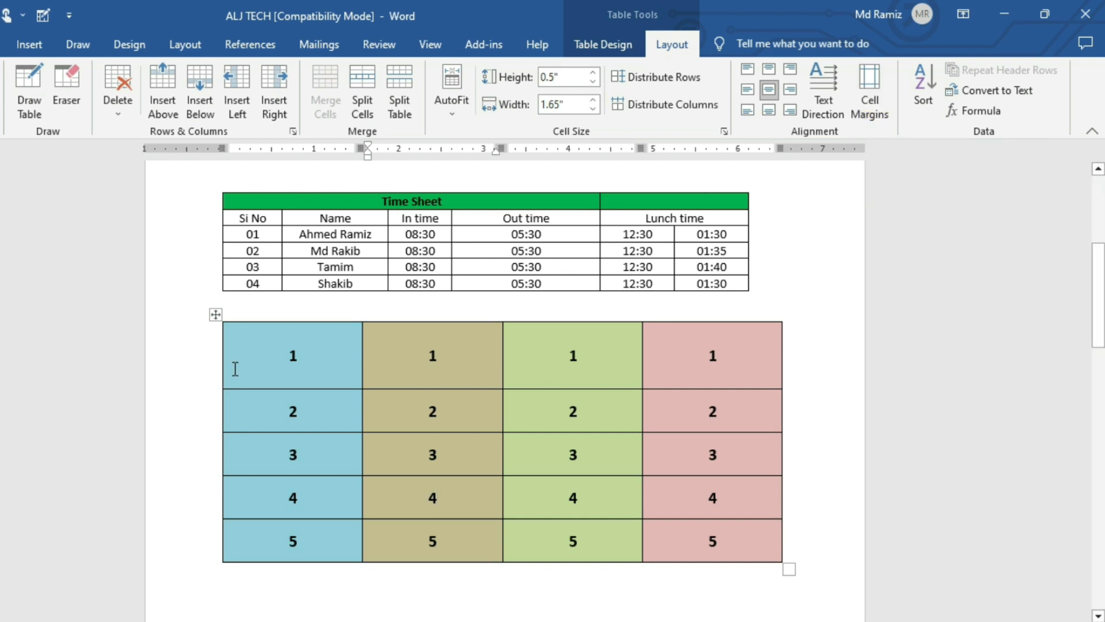
Align all coloured table cells center left and set their default left cell margin to 0".
{"action": "left_click_drag", "start_coordinate": [253, 352], "coordinate": [713, 553]}
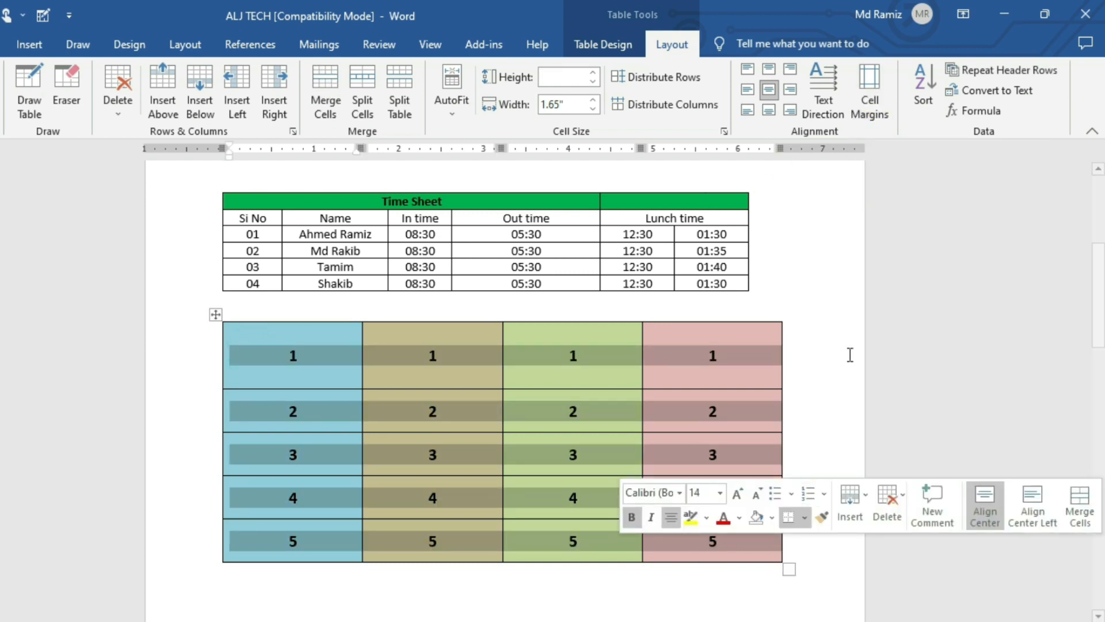
{"action": "left_click", "coordinate": [751, 103]}
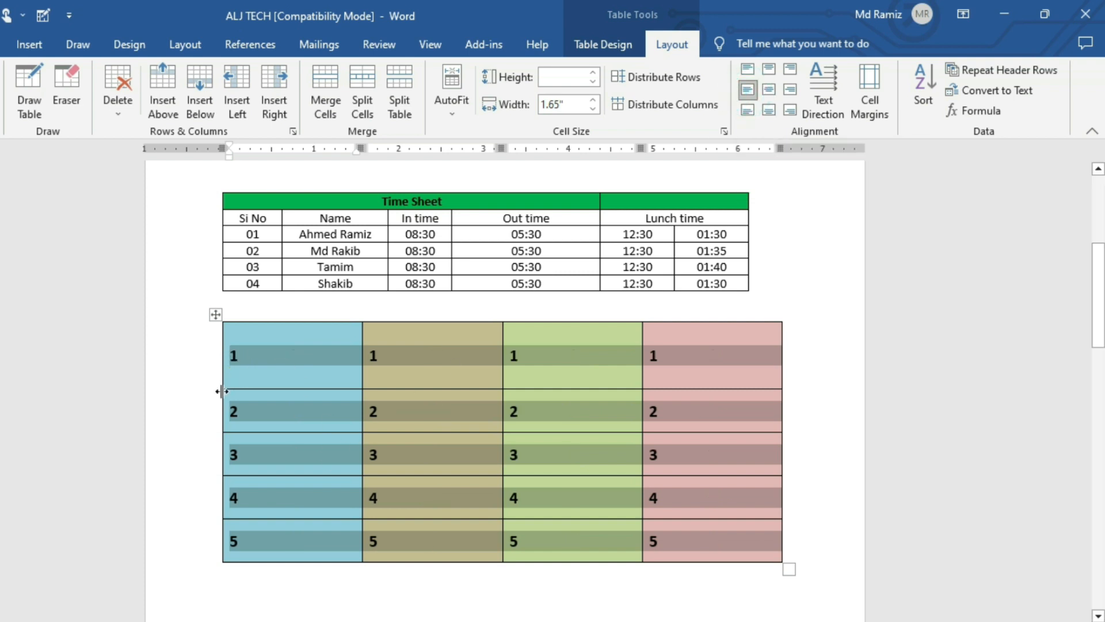
{"action": "left_click", "coordinate": [871, 115]}
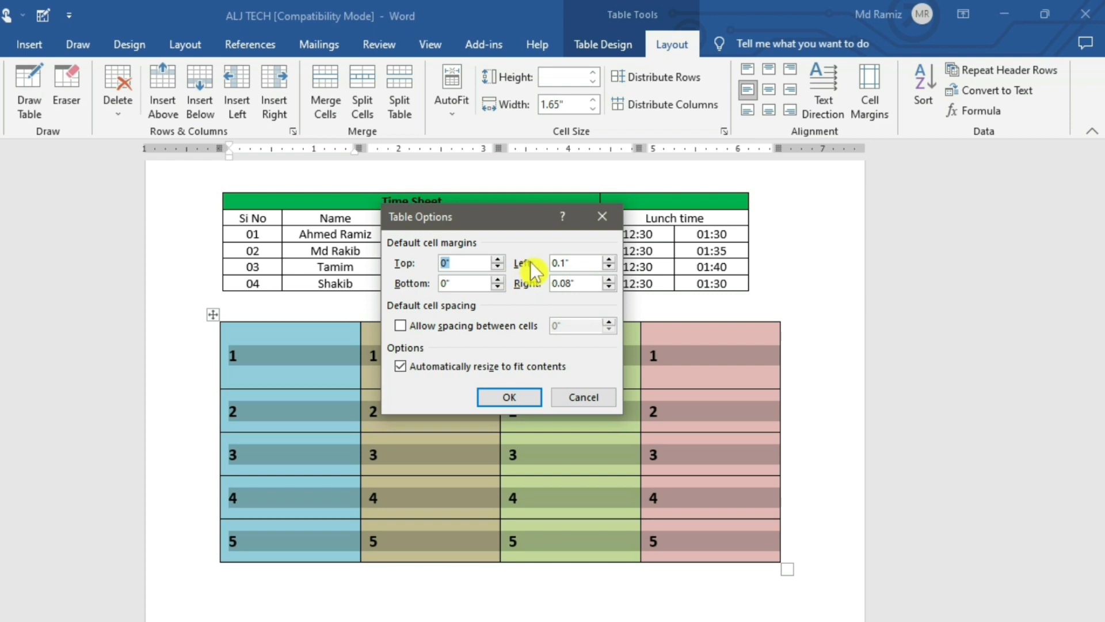
{"action": "left_click", "coordinate": [583, 262]}
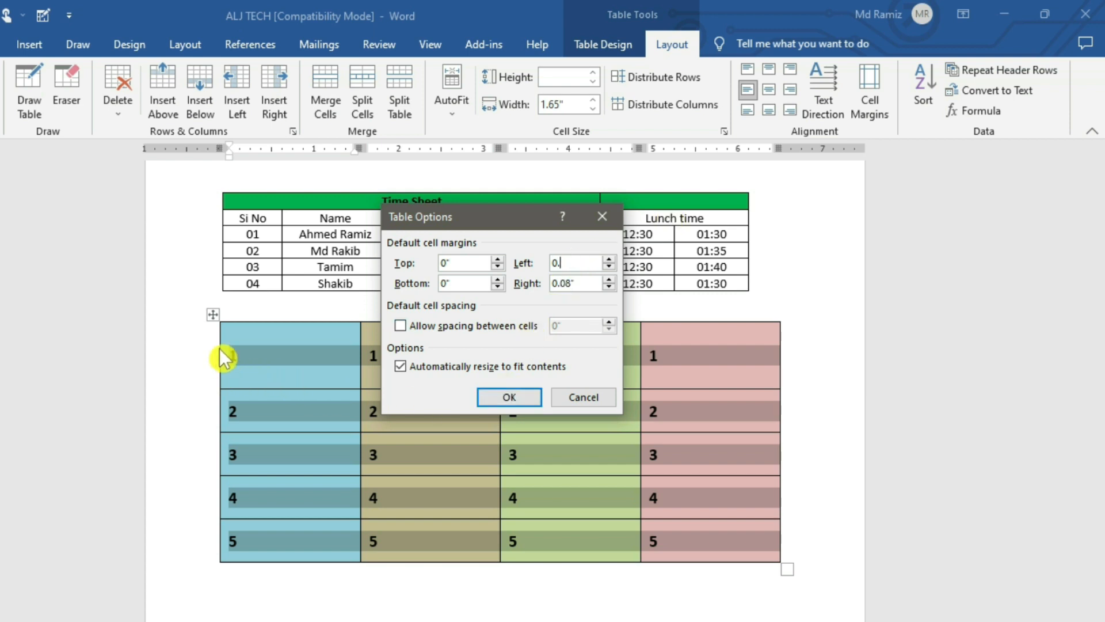
{"action": "left_click", "coordinate": [509, 399]}
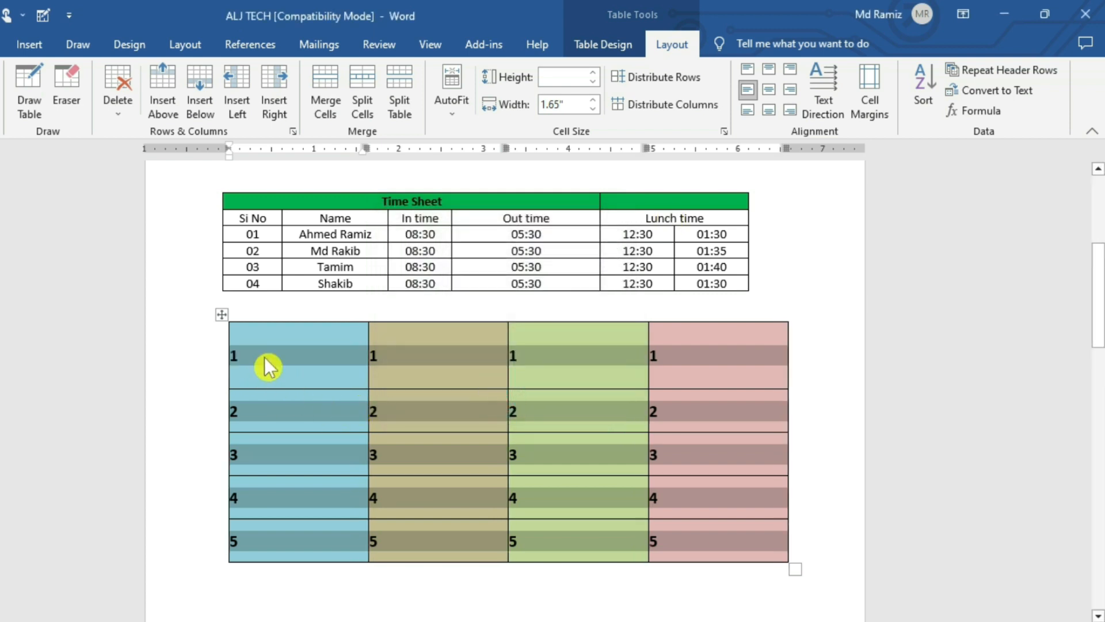
Set the coloured table's default left cell margin to 0.05".
{"action": "left_click", "coordinate": [861, 96]}
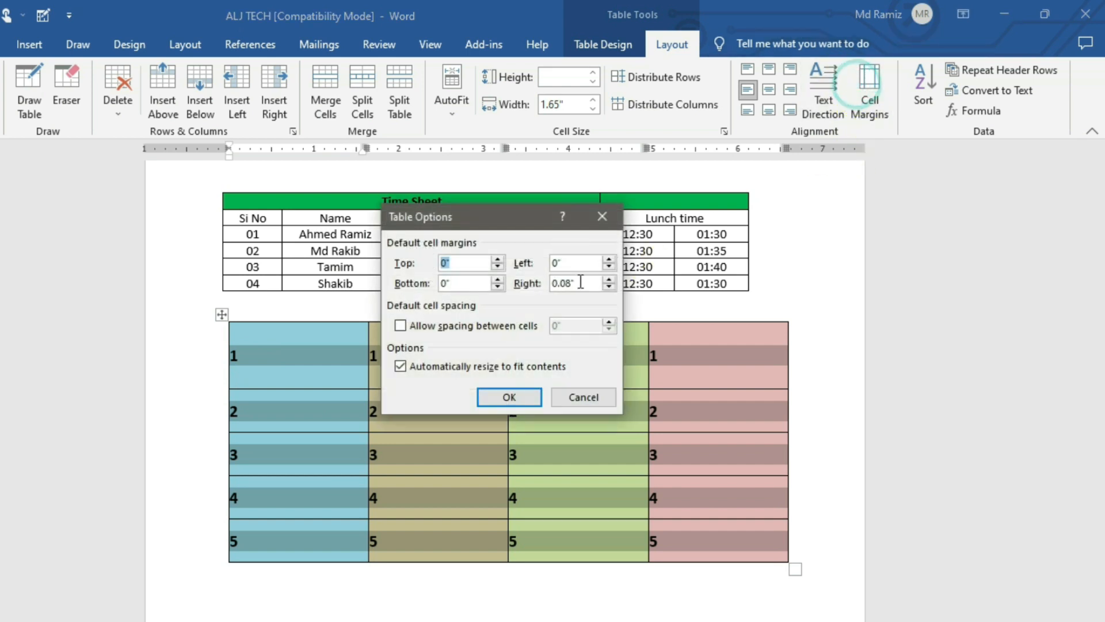
{"action": "left_click", "coordinate": [574, 263]}
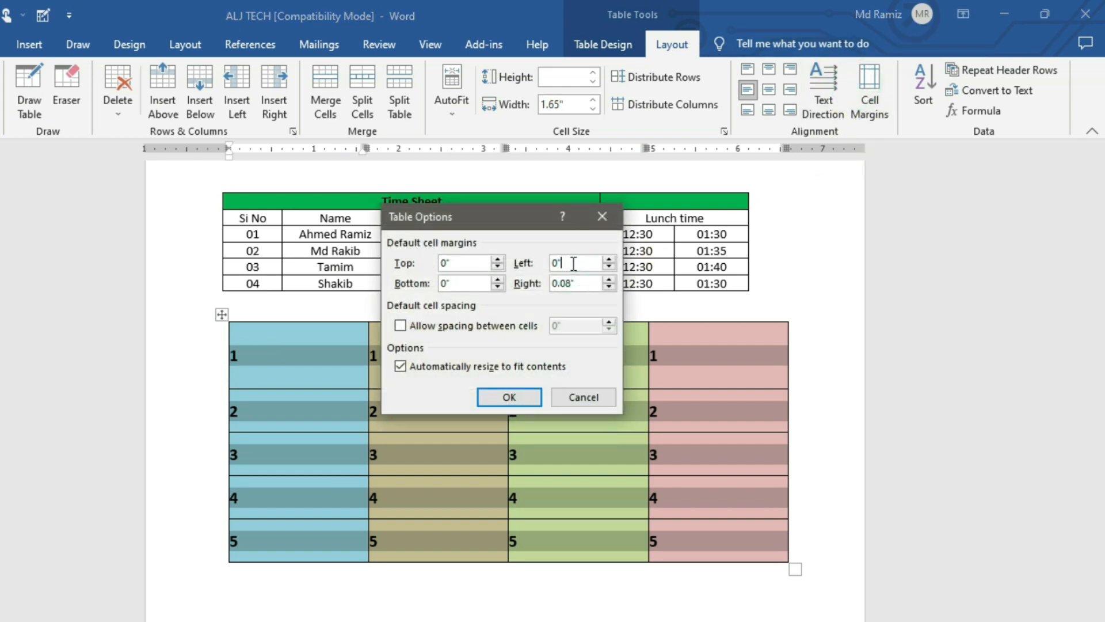
{"action": "type", "text": "5"}
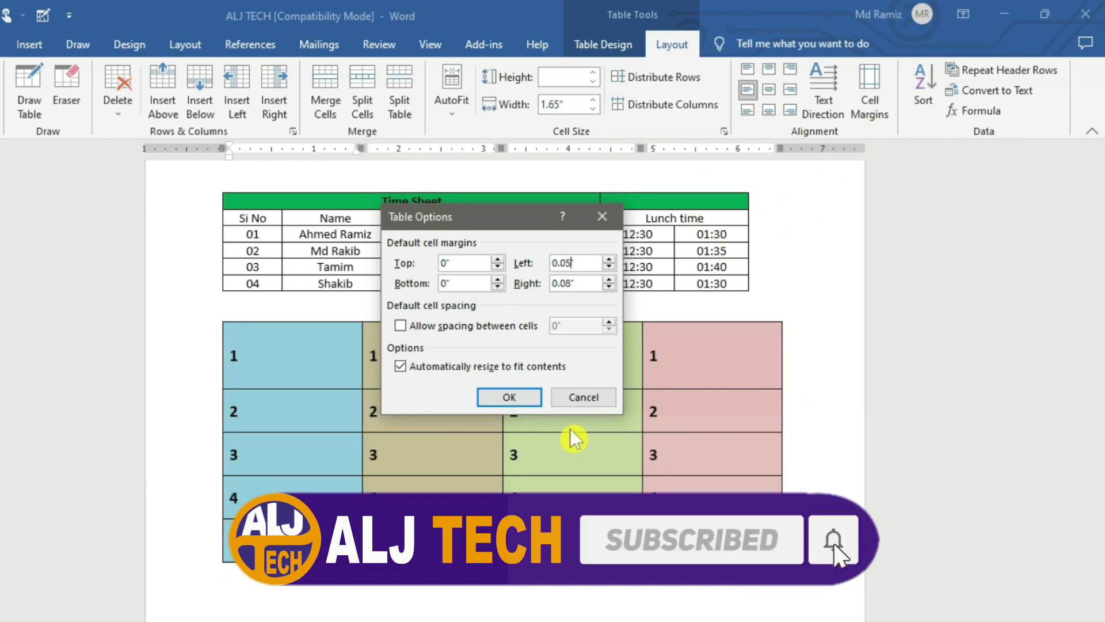
{"action": "left_click", "coordinate": [514, 397]}
{"action": "left_click", "coordinate": [512, 395]}
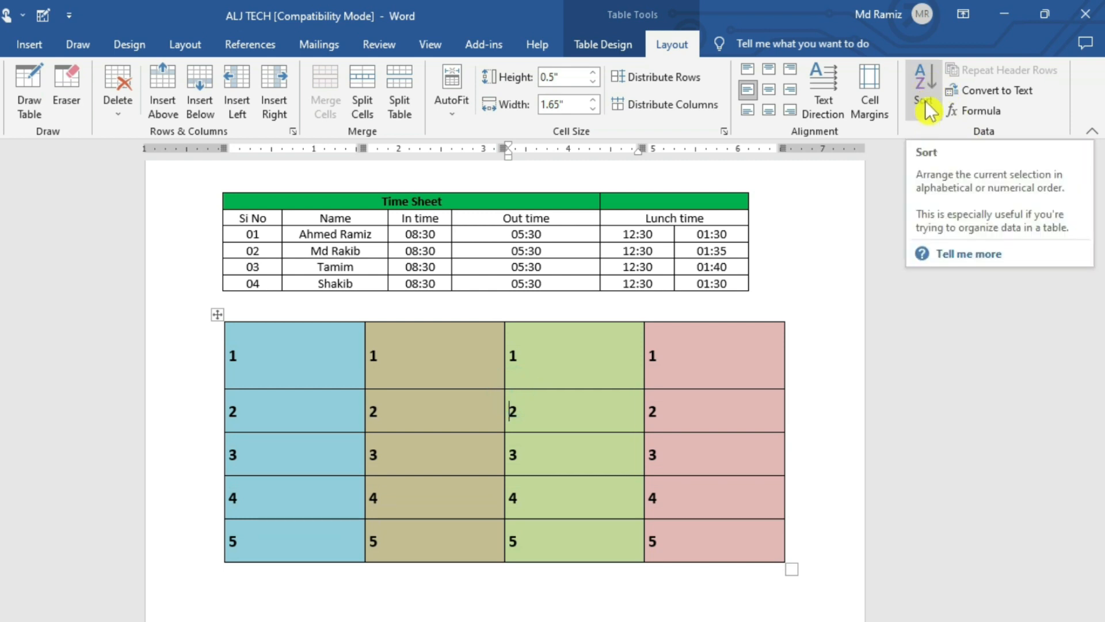
Sort all rows of the coloured table in descending order by 1, with the type Number.
{"action": "left_click_drag", "start_coordinate": [225, 355], "coordinate": [713, 547]}
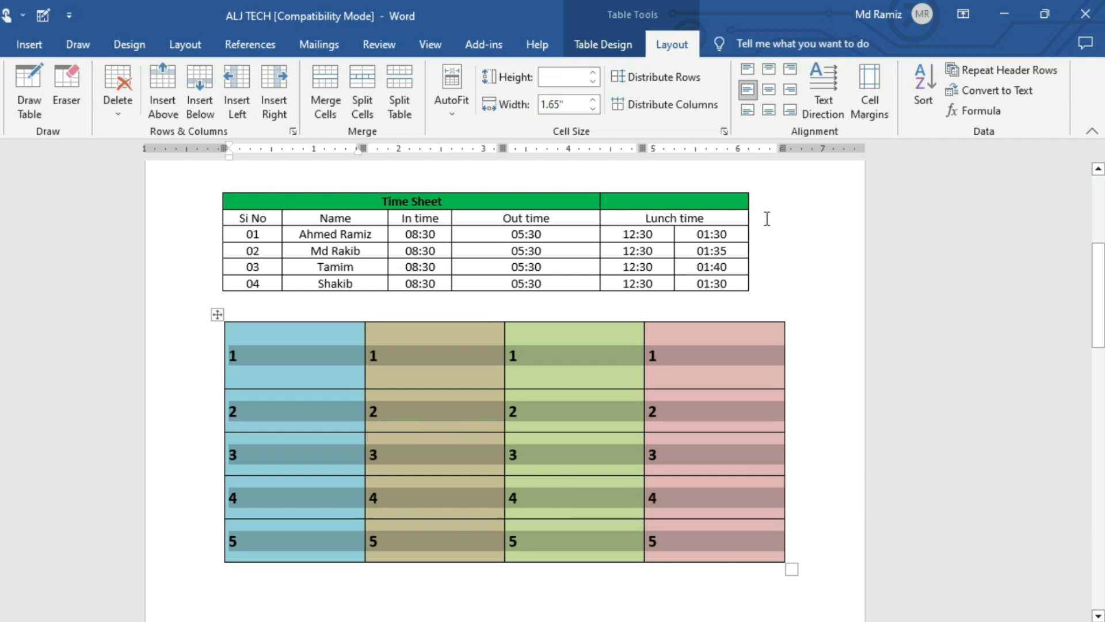
{"action": "left_click", "coordinate": [926, 105]}
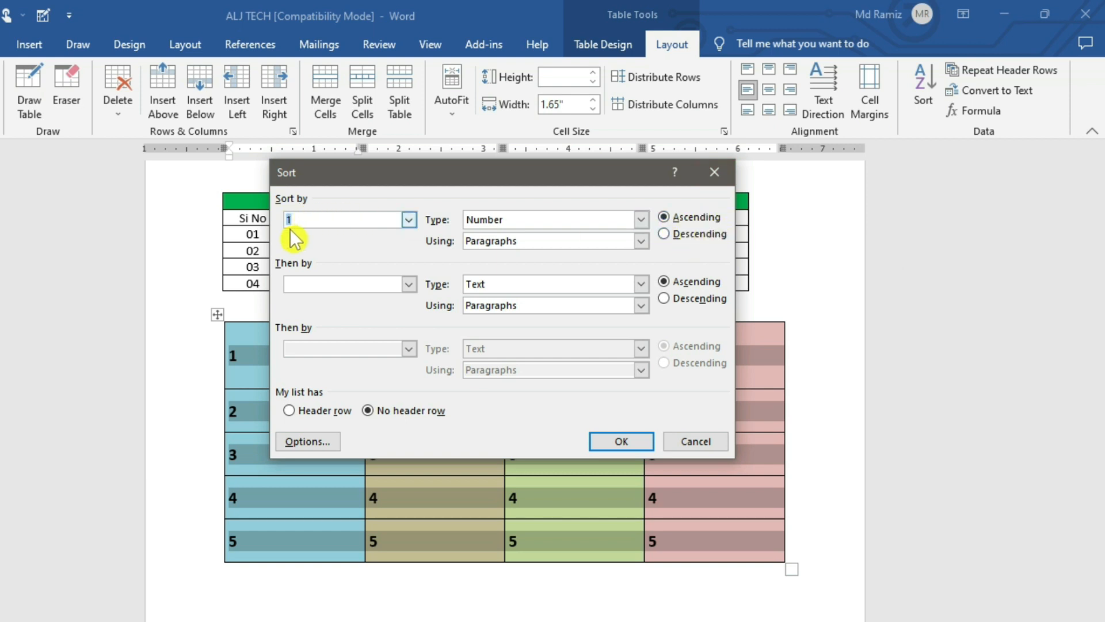
{"action": "left_click", "coordinate": [665, 236]}
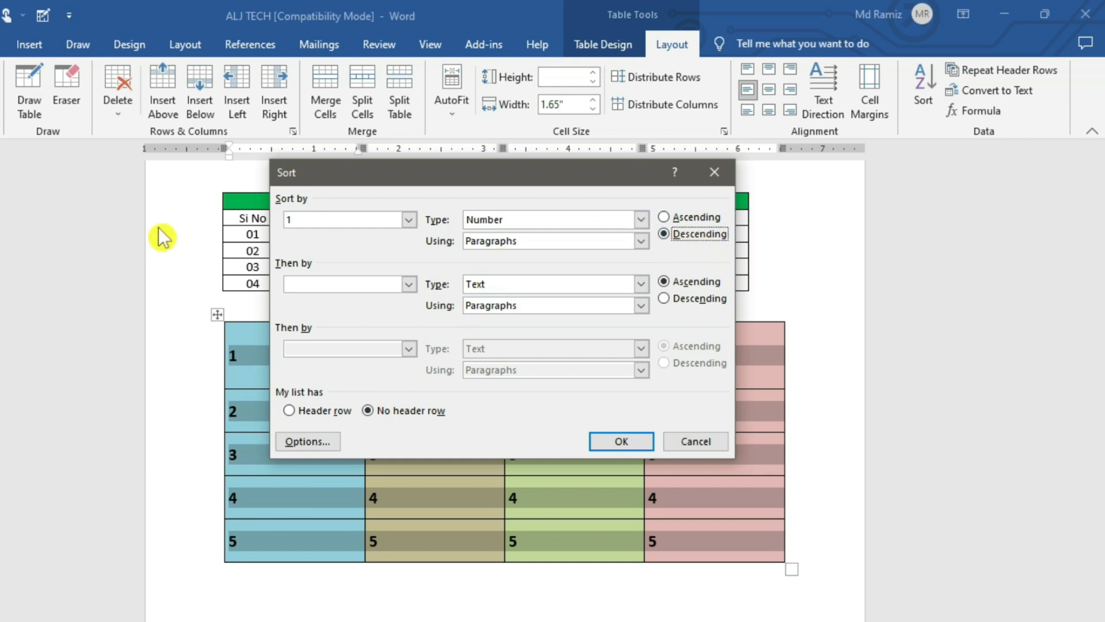
{"action": "left_click", "coordinate": [621, 442]}
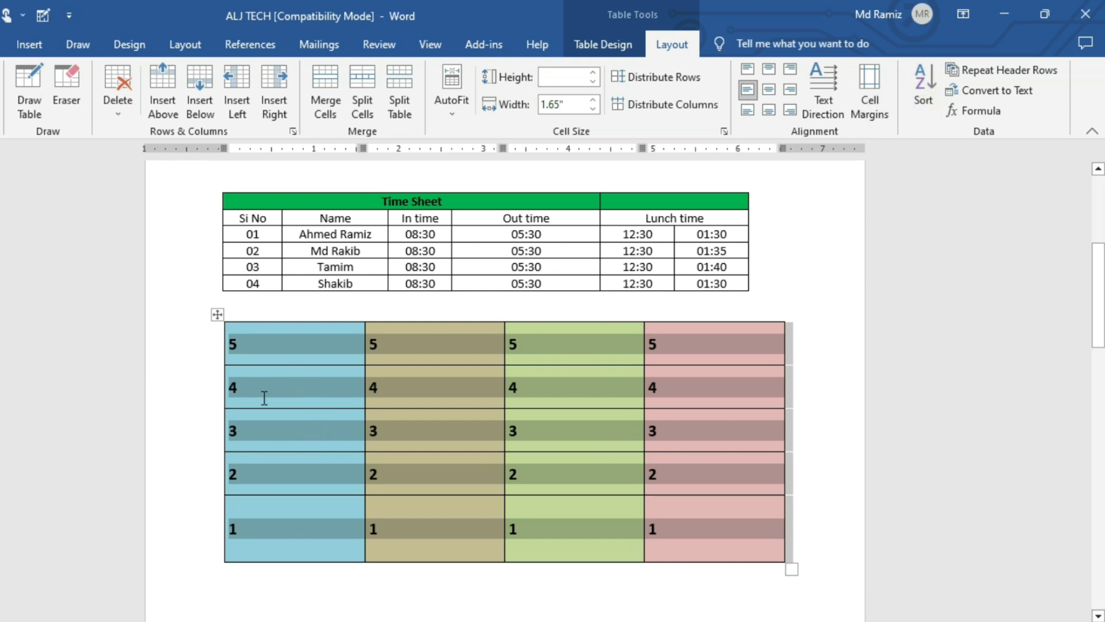
Sort the coloured table's rows in ascending order, entering 1 as the sort key.
{"action": "left_click", "coordinate": [933, 87]}
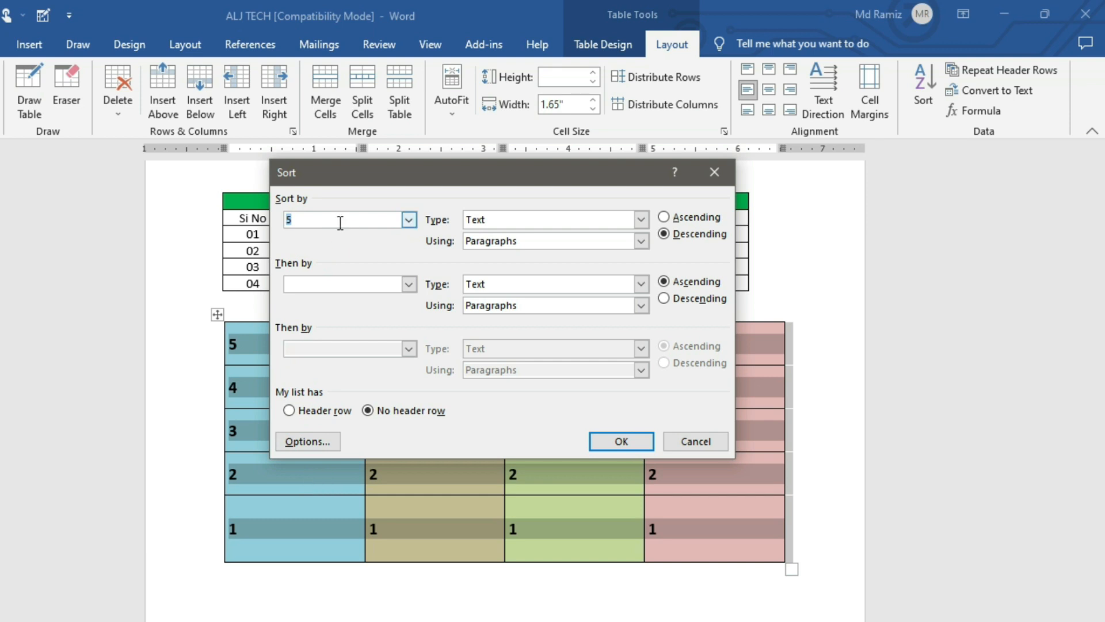
{"action": "left_click", "coordinate": [664, 217]}
{"action": "key", "text": "BackSpace"}
{"action": "type", "text": "1"}
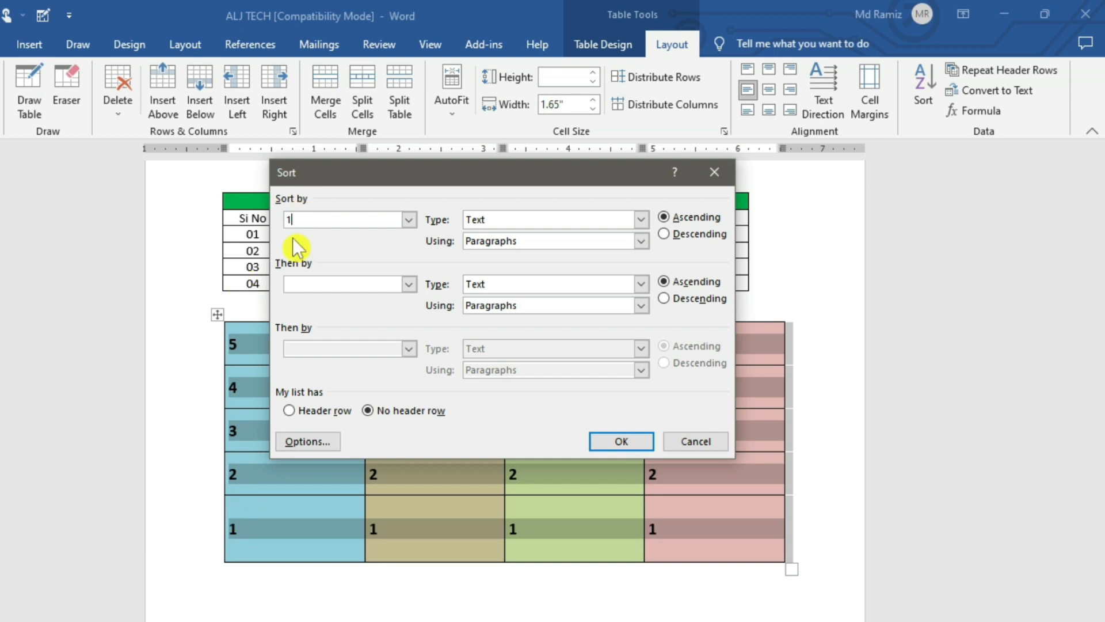
{"action": "left_click", "coordinate": [620, 440]}
{"action": "left_click", "coordinate": [291, 373]}
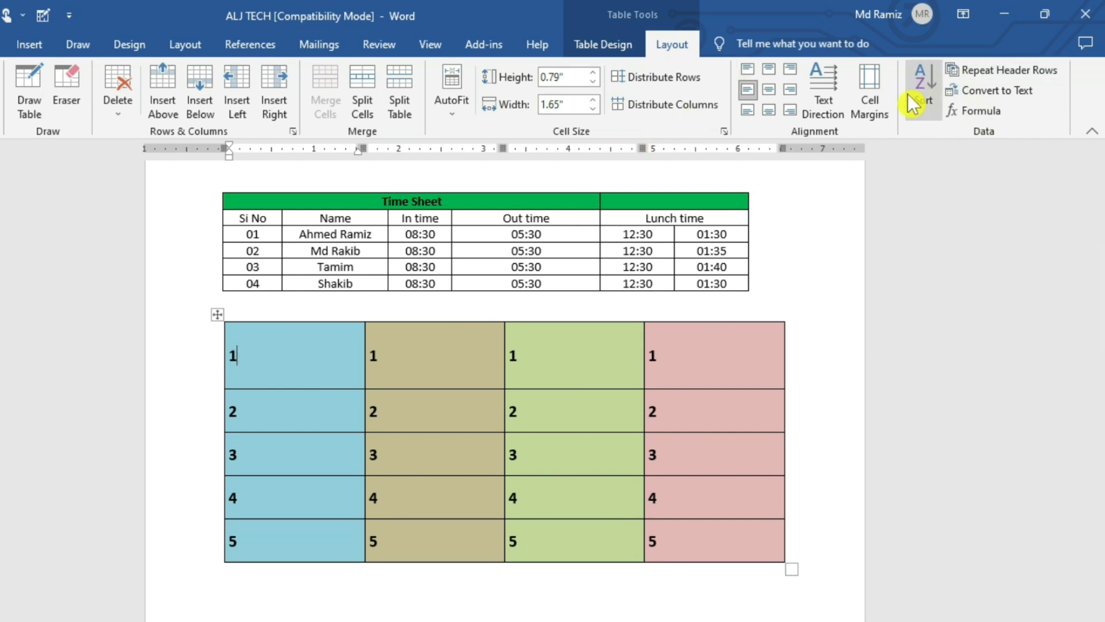
Draw borders quartering the tan first cell, halving the green one horizontally and the blue column's first two vertically, plus a separate narrow cell above the green column.
{"action": "mouse_move", "coordinate": [530, 318]}
{"action": "scroll", "coordinate": [523, 306], "scroll_direction": "down", "scroll_amount": 2}
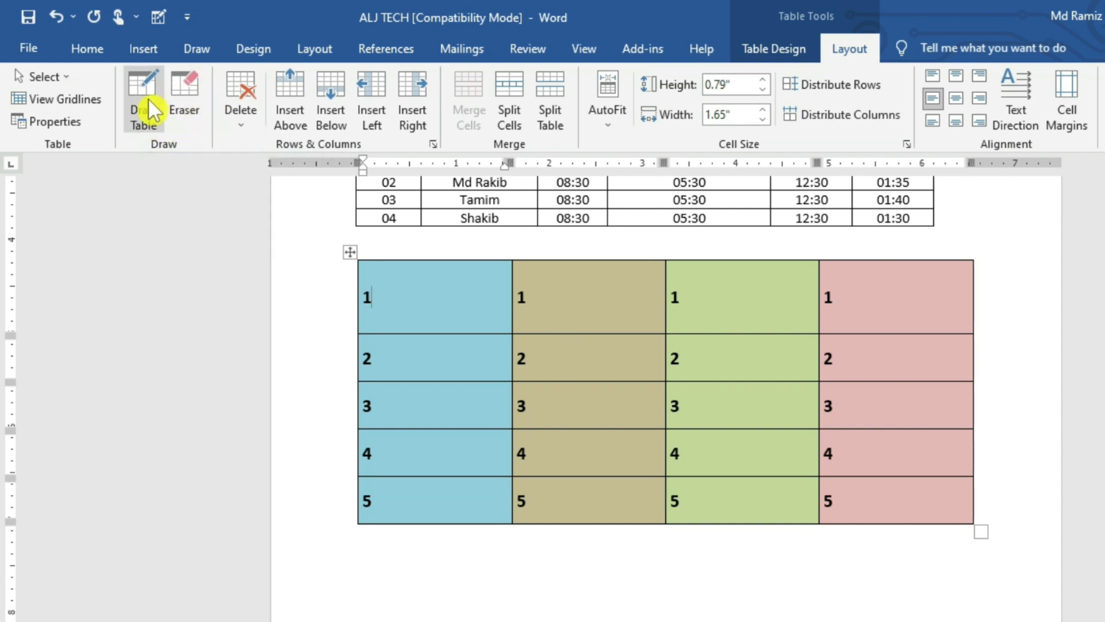
{"action": "left_click", "coordinate": [138, 115]}
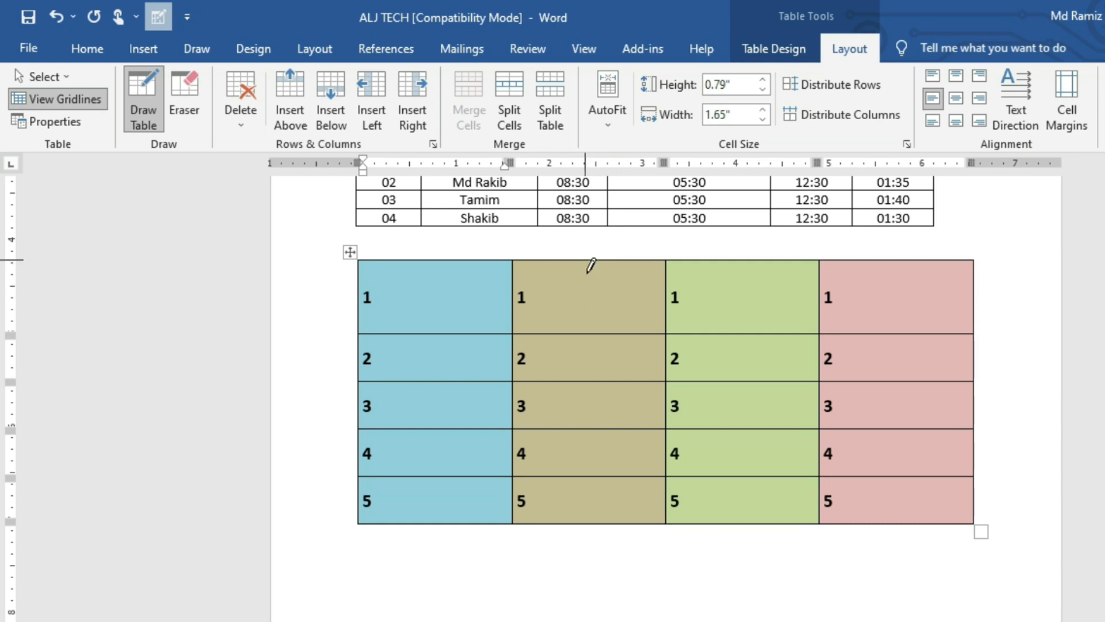
{"action": "left_click_drag", "start_coordinate": [590, 259], "coordinate": [590, 322]}
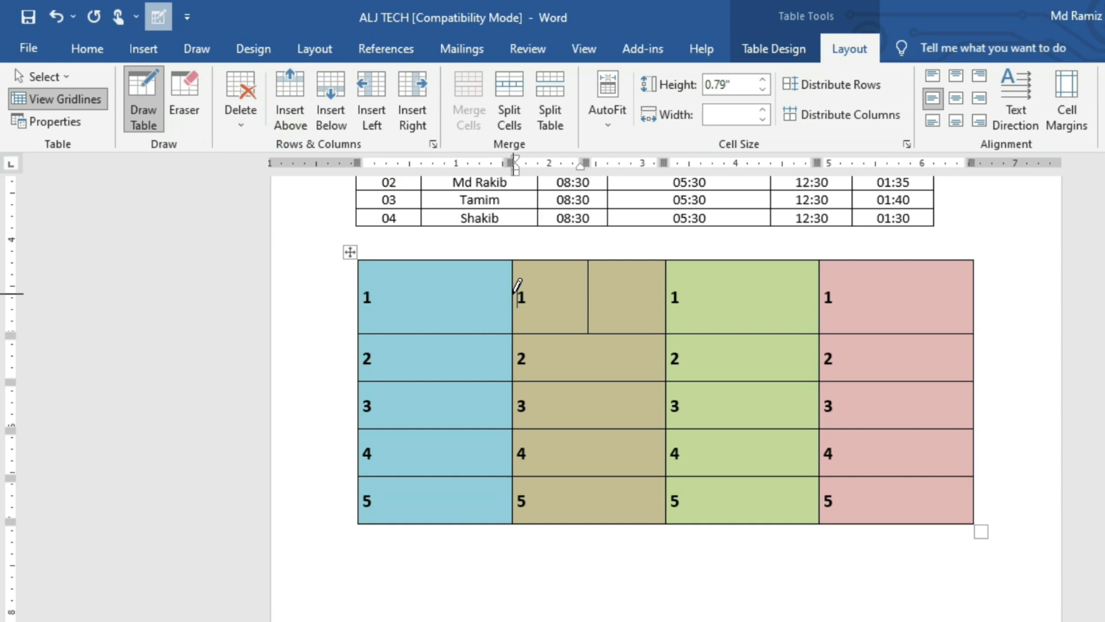
{"action": "left_click_drag", "start_coordinate": [512, 309], "coordinate": [820, 309]}
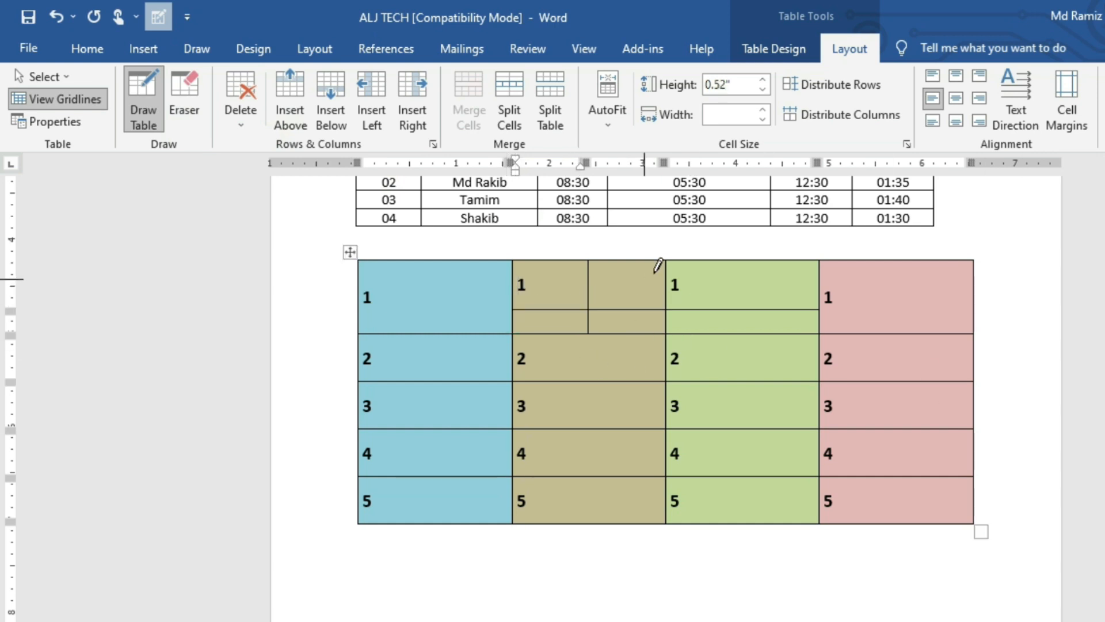
{"action": "mouse_move", "coordinate": [765, 255]}
{"action": "left_mouse_down"}
{"action": "mouse_move", "coordinate": [767, 360]}
{"action": "mouse_move", "coordinate": [783, 353]}
{"action": "left_mouse_up"}
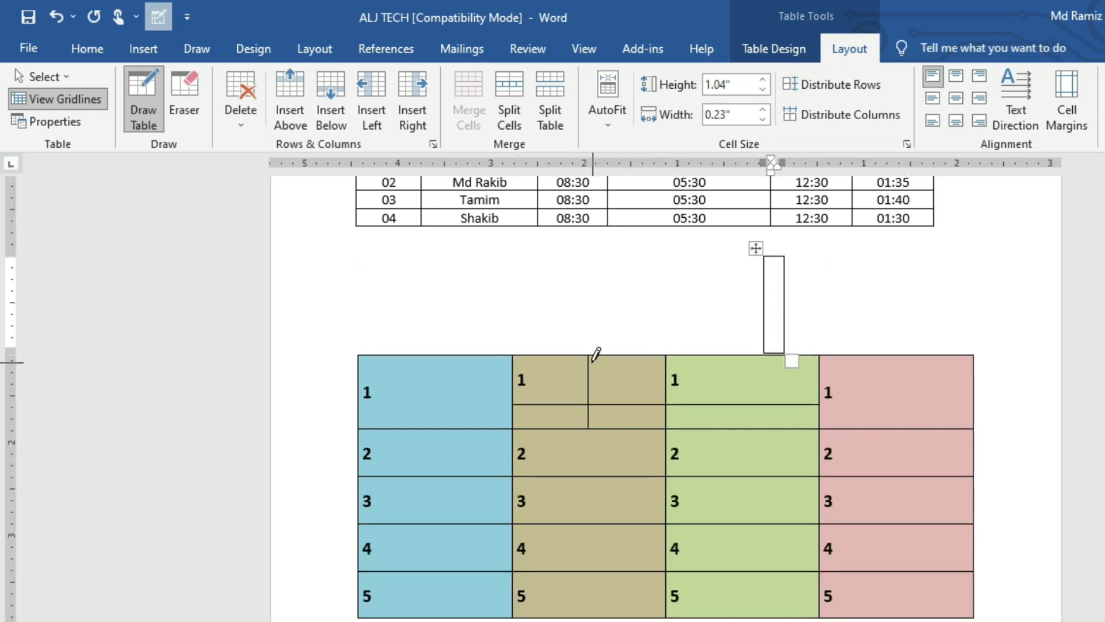
{"action": "left_click_drag", "start_coordinate": [439, 357], "coordinate": [444, 446]}
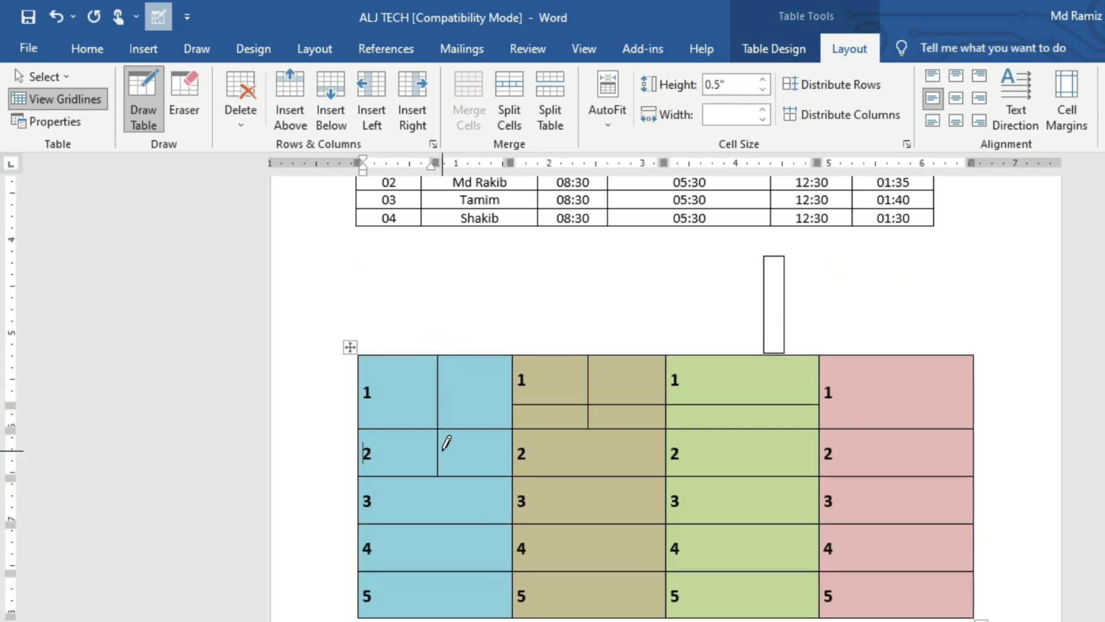
Erase the green column's top border and the separate narrow cell above it.
{"action": "left_click", "coordinate": [176, 108]}
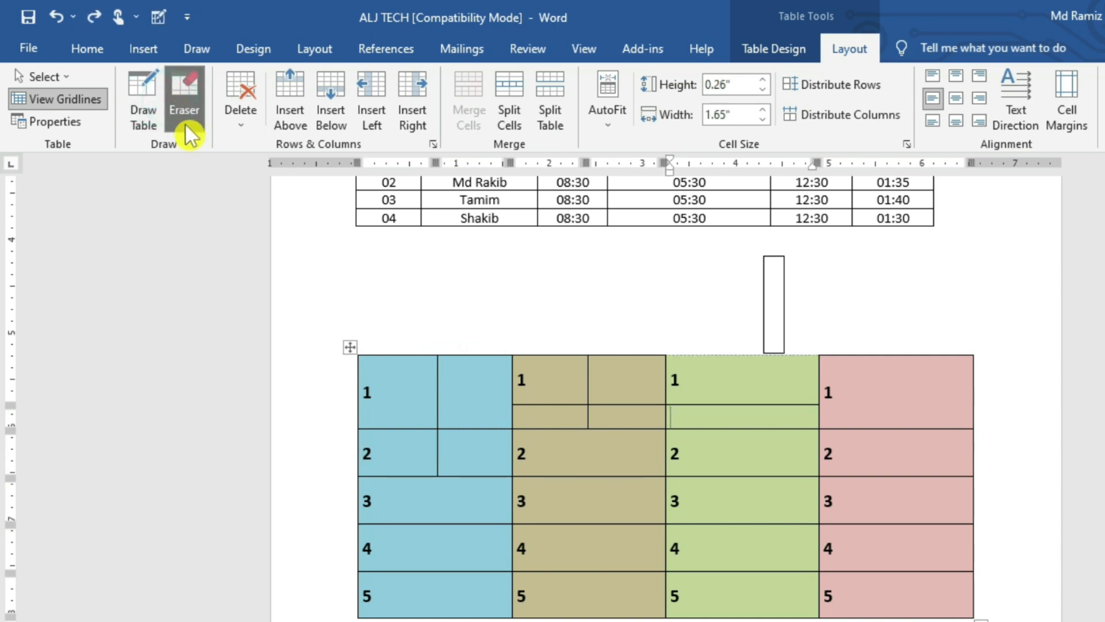
{"action": "left_click", "coordinate": [185, 97]}
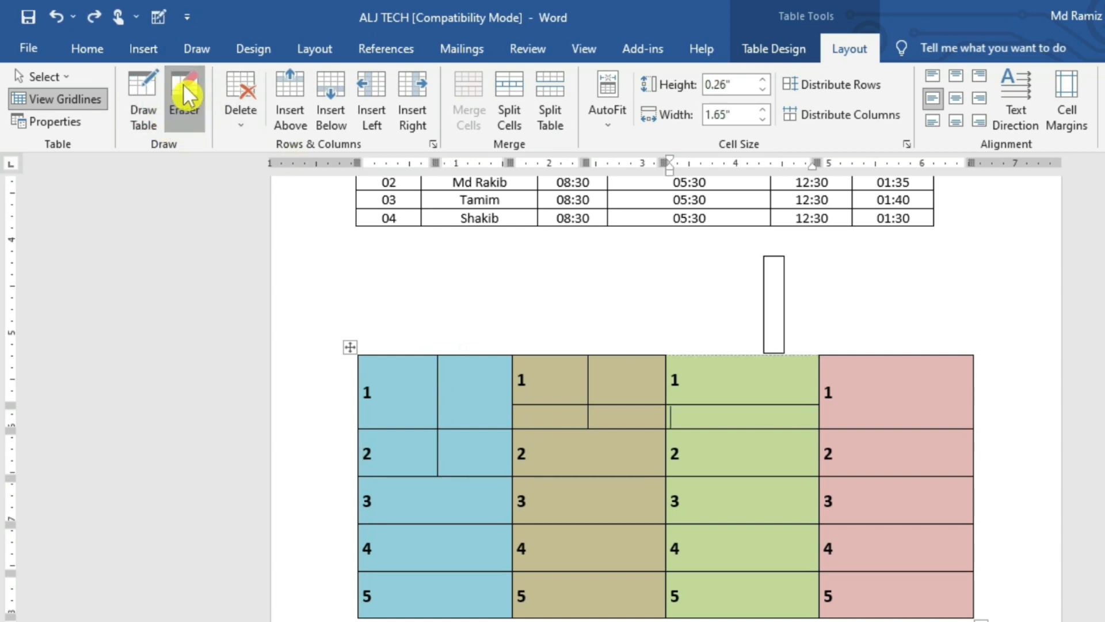
{"action": "left_click", "coordinate": [184, 98]}
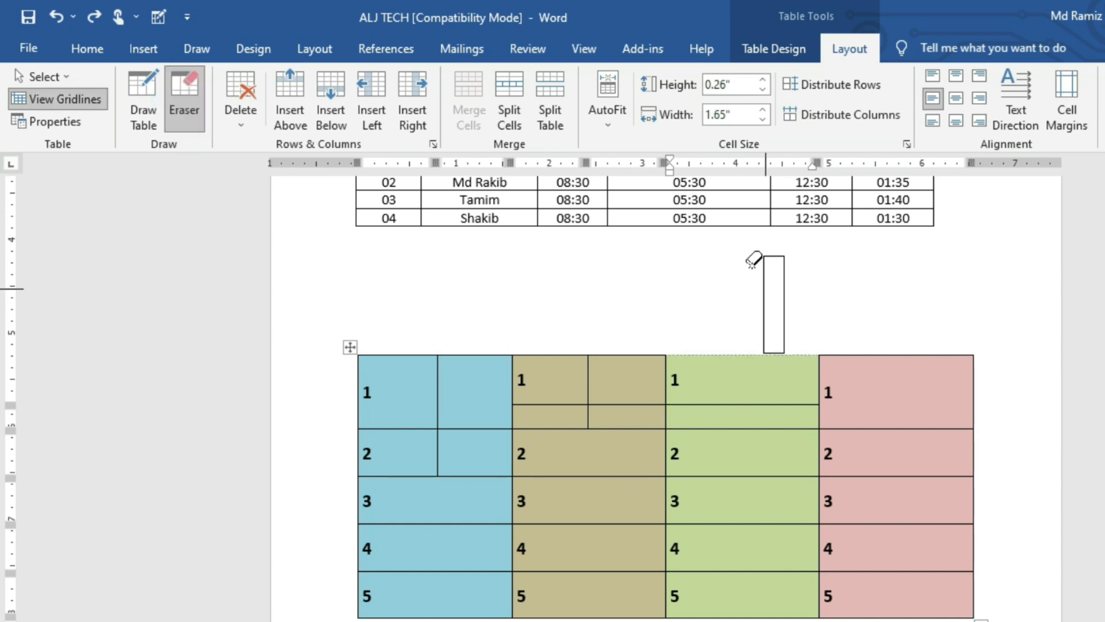
{"action": "left_click_drag", "start_coordinate": [766, 259], "coordinate": [795, 310]}
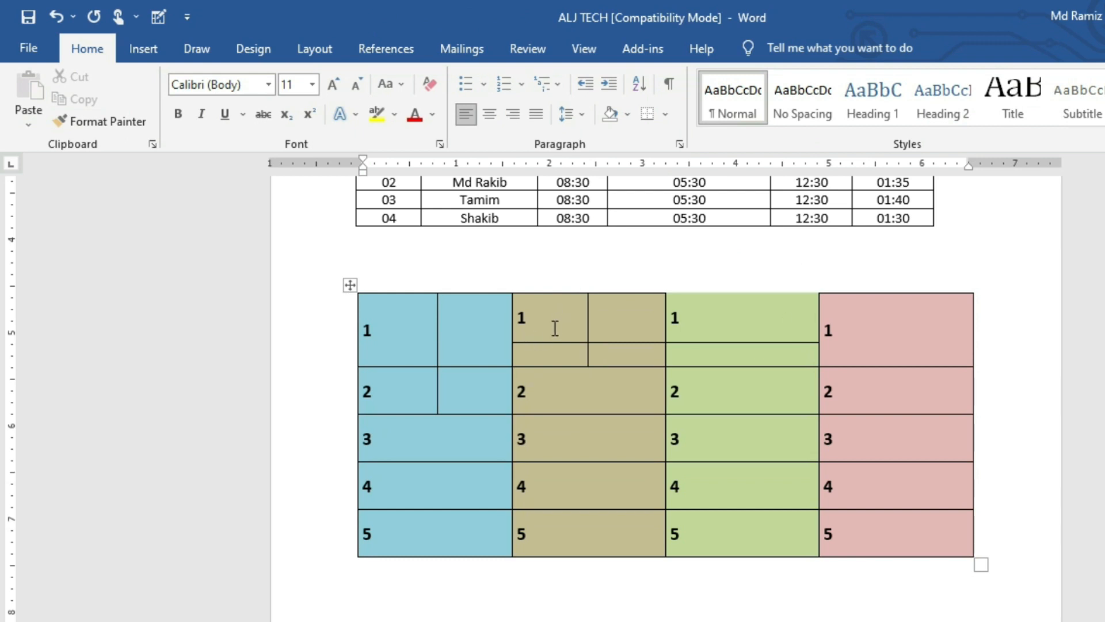
Erase the added partitions in the first cells of the tan, green and blue columns and in the blue column's second cell.
{"action": "left_click", "coordinate": [587, 481]}
{"action": "left_click", "coordinate": [180, 102]}
{"action": "left_click_drag", "start_coordinate": [568, 324], "coordinate": [626, 340]}
{"action": "left_click_drag", "start_coordinate": [733, 323], "coordinate": [743, 340]}
{"action": "left_click_drag", "start_coordinate": [402, 323], "coordinate": [478, 331]}
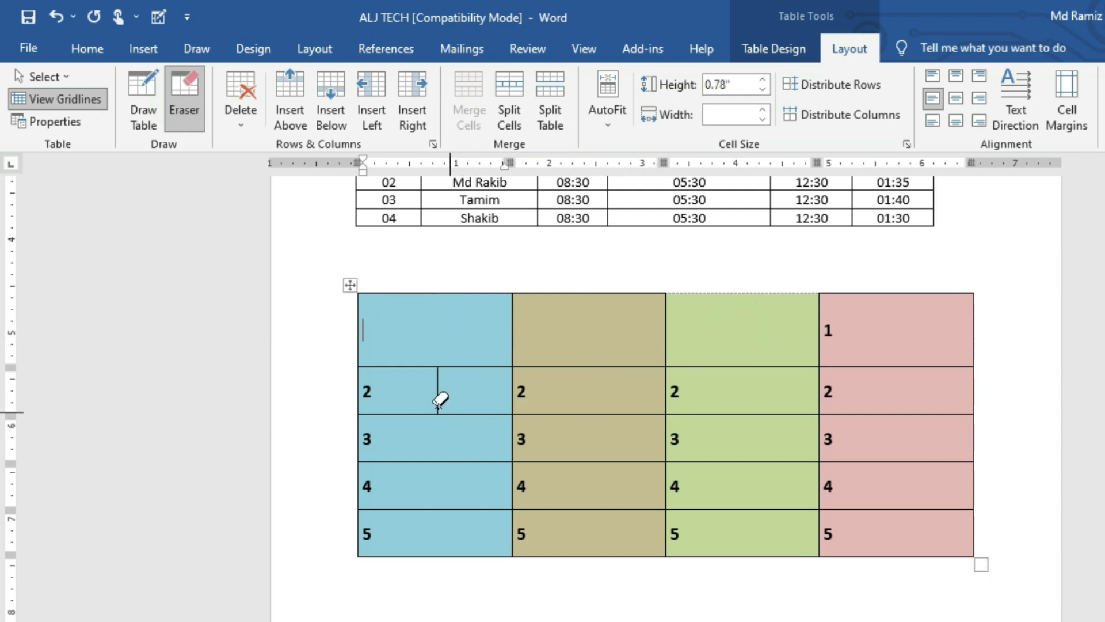
{"action": "left_click_drag", "start_coordinate": [442, 391], "coordinate": [469, 389]}
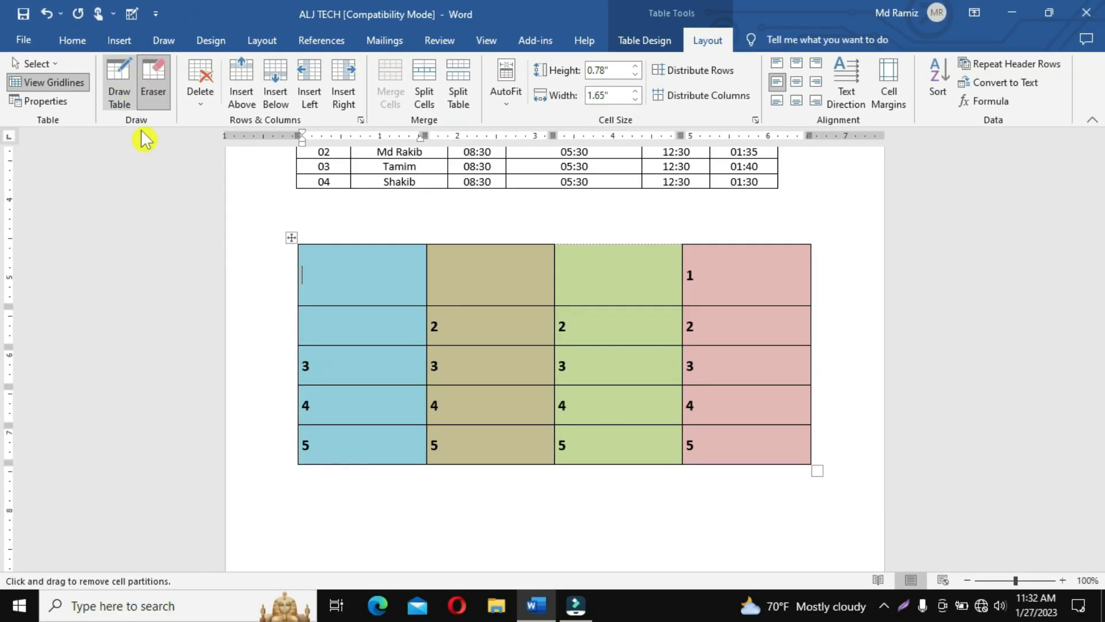
{"action": "left_click", "coordinate": [187, 103]}
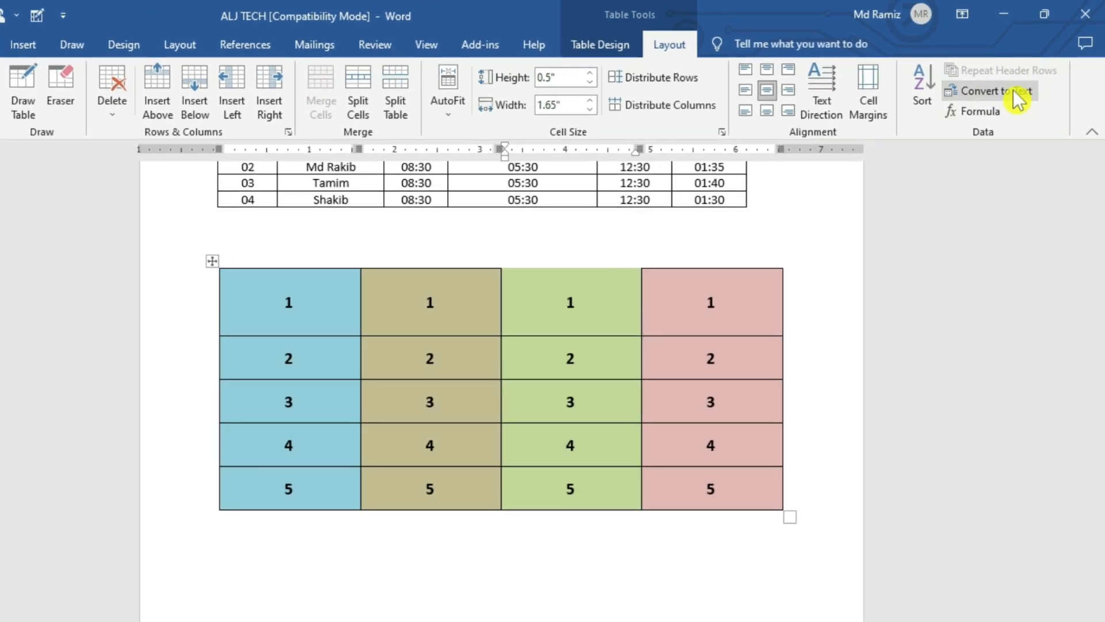
Convert the coloured table to text, separating the values with tabs.
{"action": "left_click", "coordinate": [567, 446]}
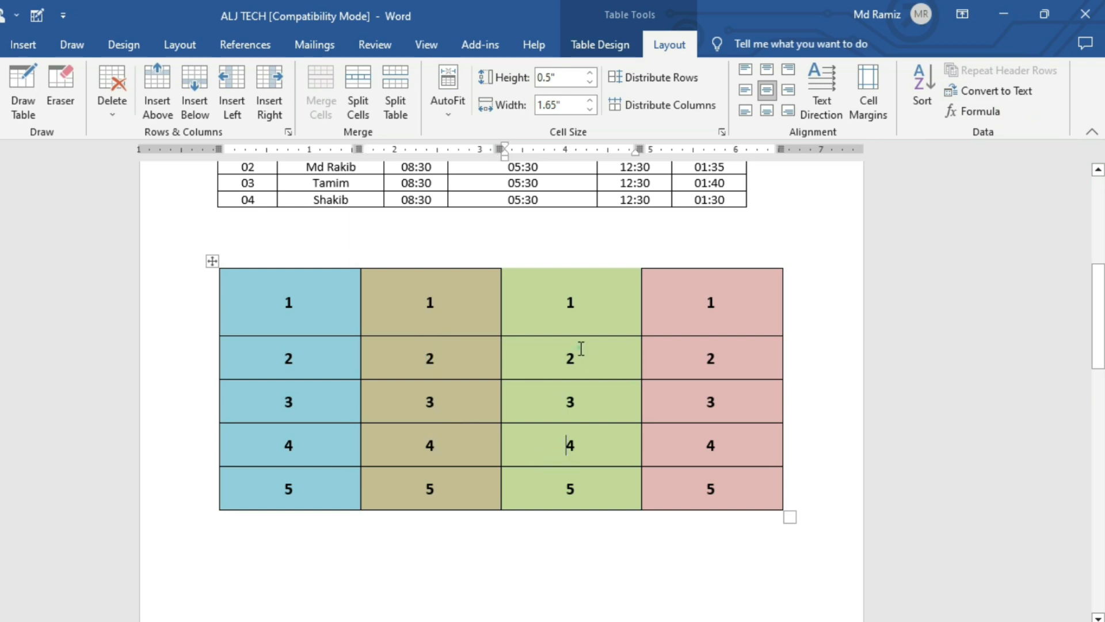
{"action": "left_click", "coordinate": [573, 303]}
{"action": "left_click", "coordinate": [1006, 95]}
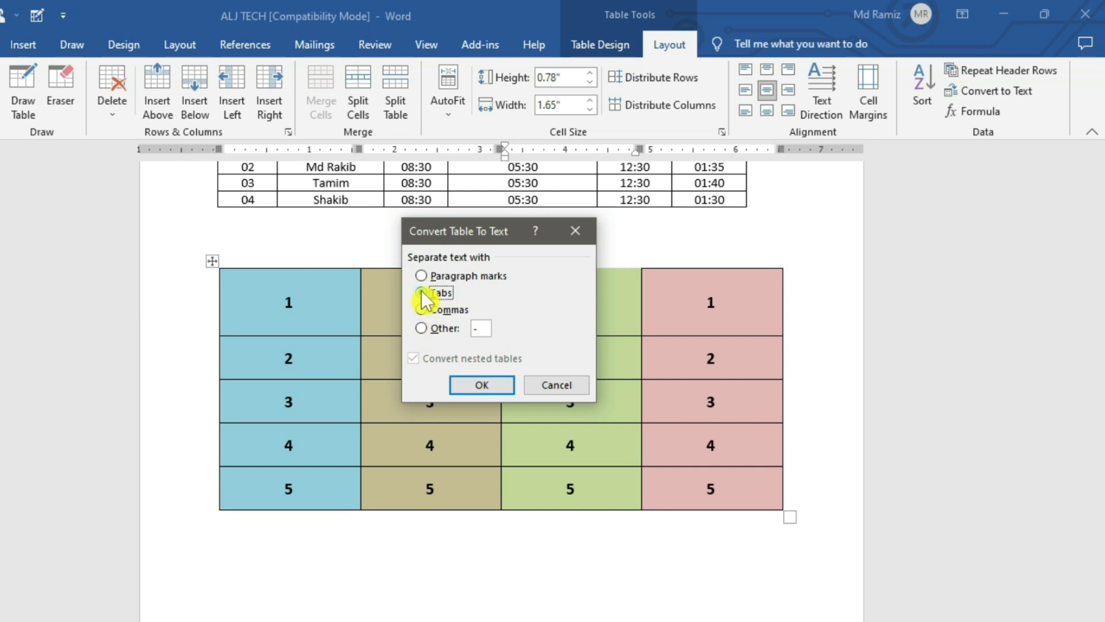
{"action": "left_click", "coordinate": [489, 389]}
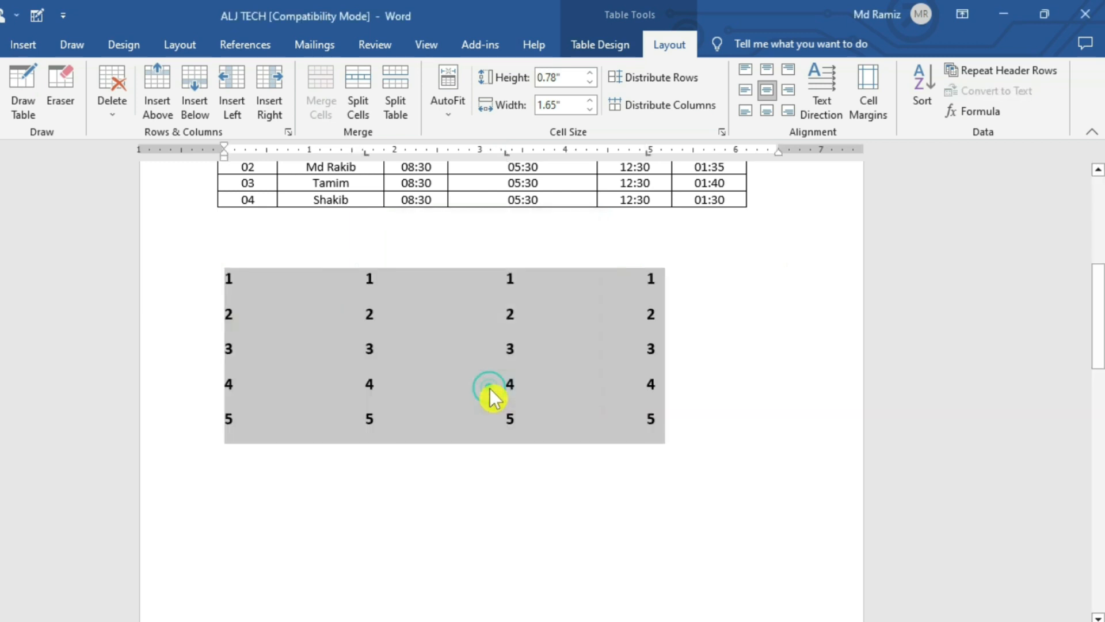
Undo the table-to-text conversion and place the cursor in the green column's second cell.
{"action": "left_click", "coordinate": [338, 337]}
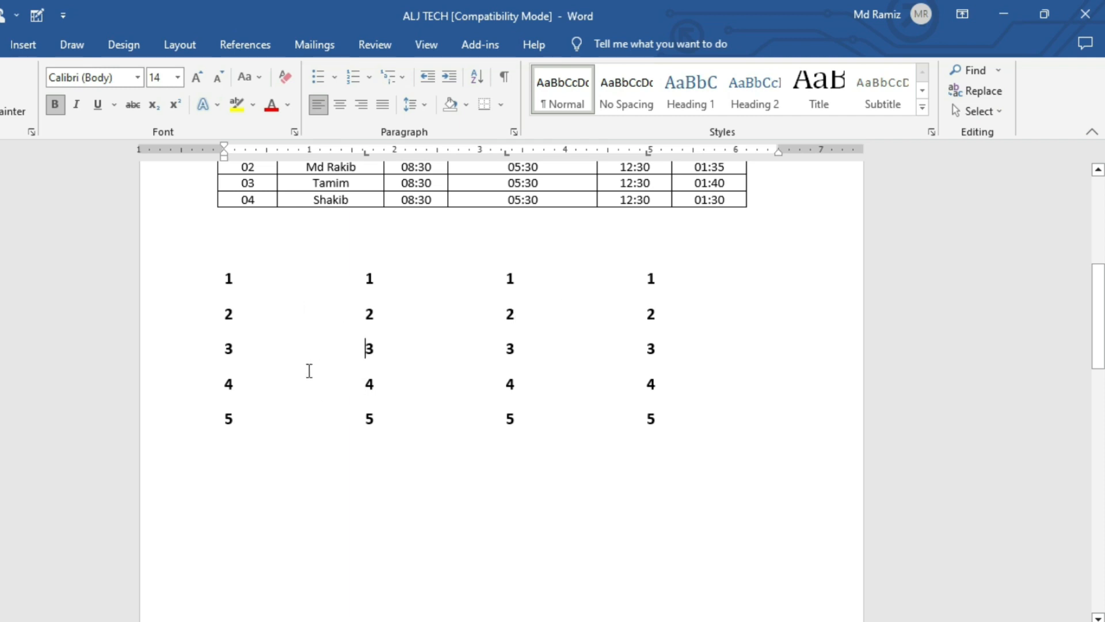
{"action": "key", "text": "ctrl+z"}
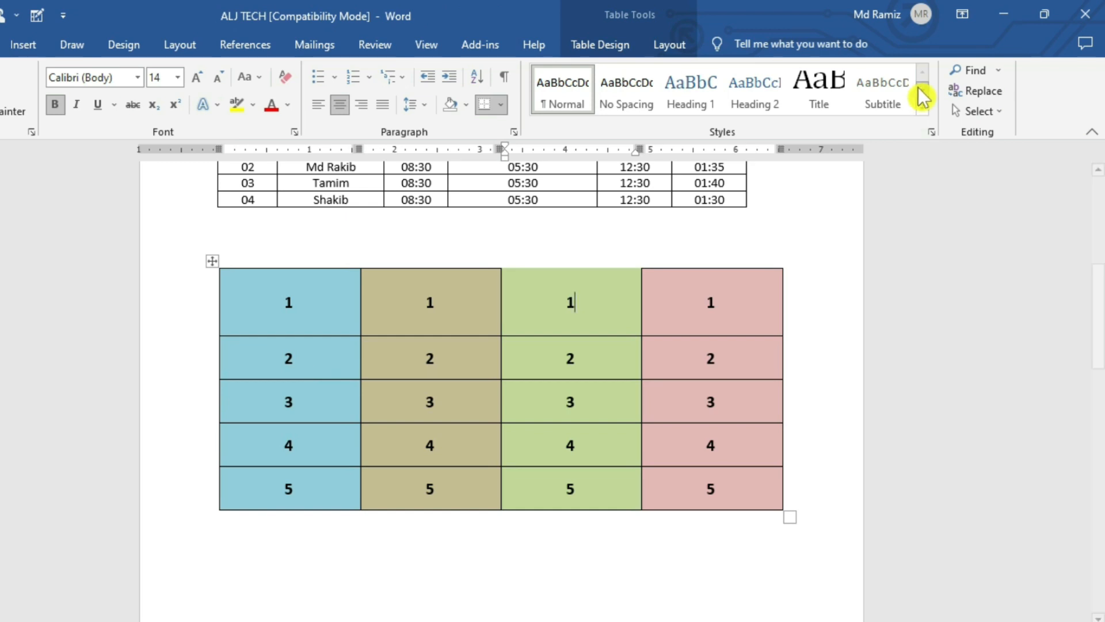
{"action": "left_click", "coordinate": [570, 365]}
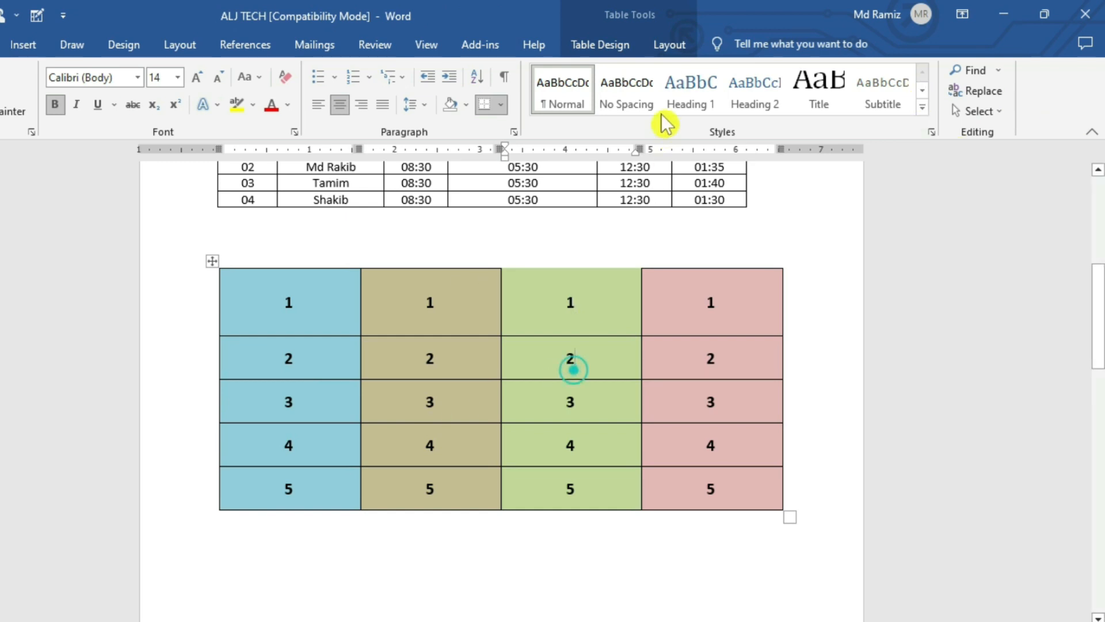
Convert the coloured table to text with commas as the separator, and undo the conversion.
{"action": "left_click", "coordinate": [666, 43]}
{"action": "left_click", "coordinate": [1014, 94]}
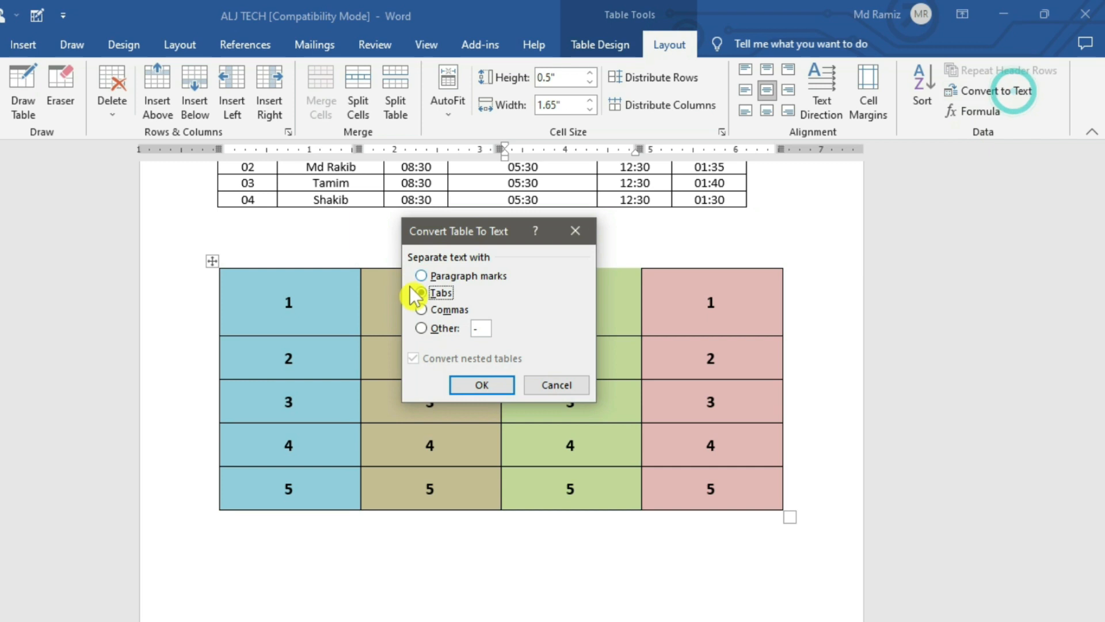
{"action": "left_click", "coordinate": [436, 310]}
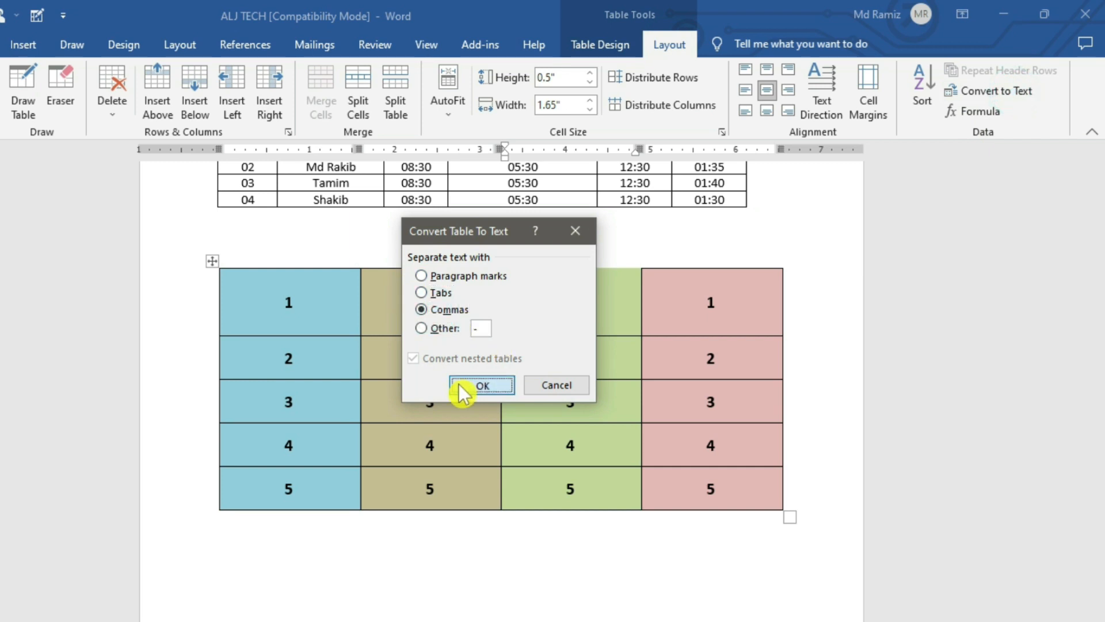
{"action": "left_click", "coordinate": [458, 383]}
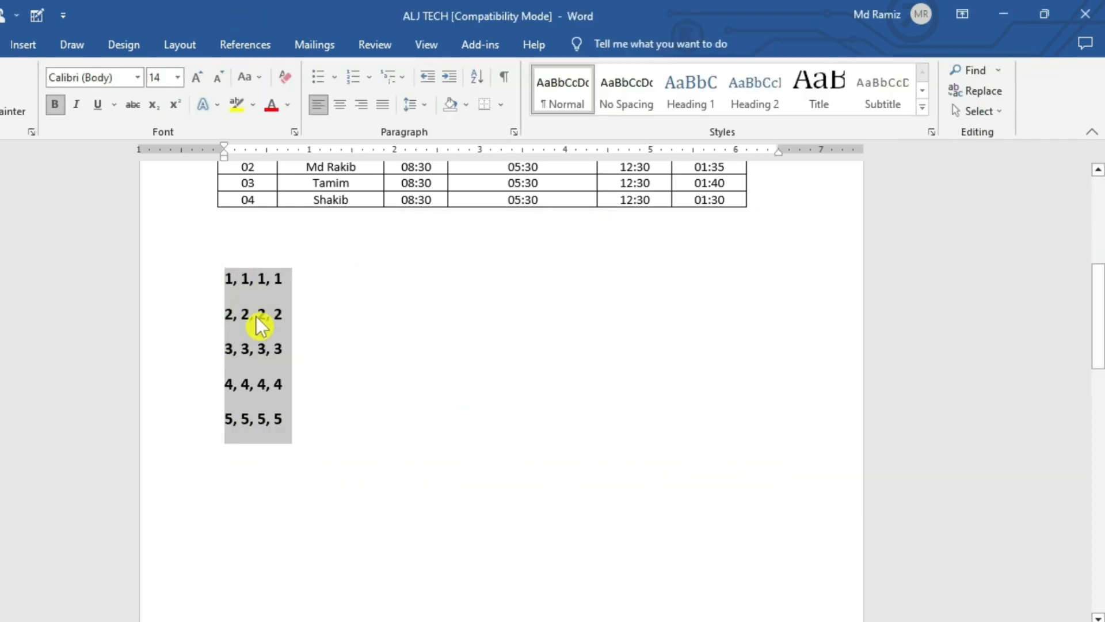
{"action": "key", "text": "ctrl+z"}
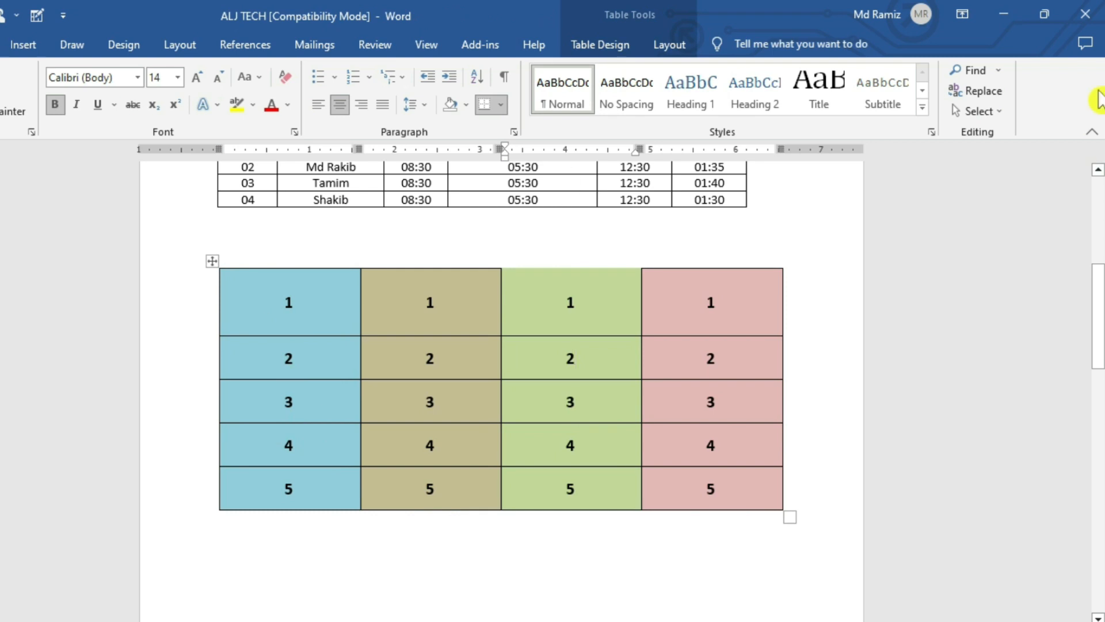
Convert the coloured table to text with a hyphen as the custom separator, and undo the conversion.
{"action": "left_click", "coordinate": [670, 44]}
{"action": "left_click", "coordinate": [1003, 99]}
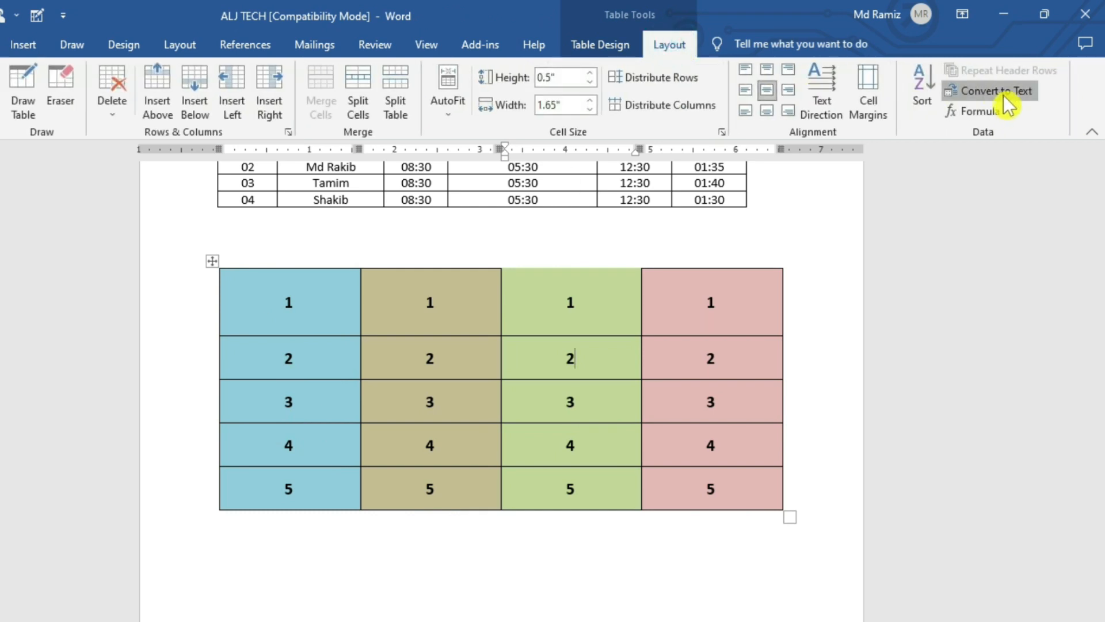
{"action": "left_click", "coordinate": [443, 325]}
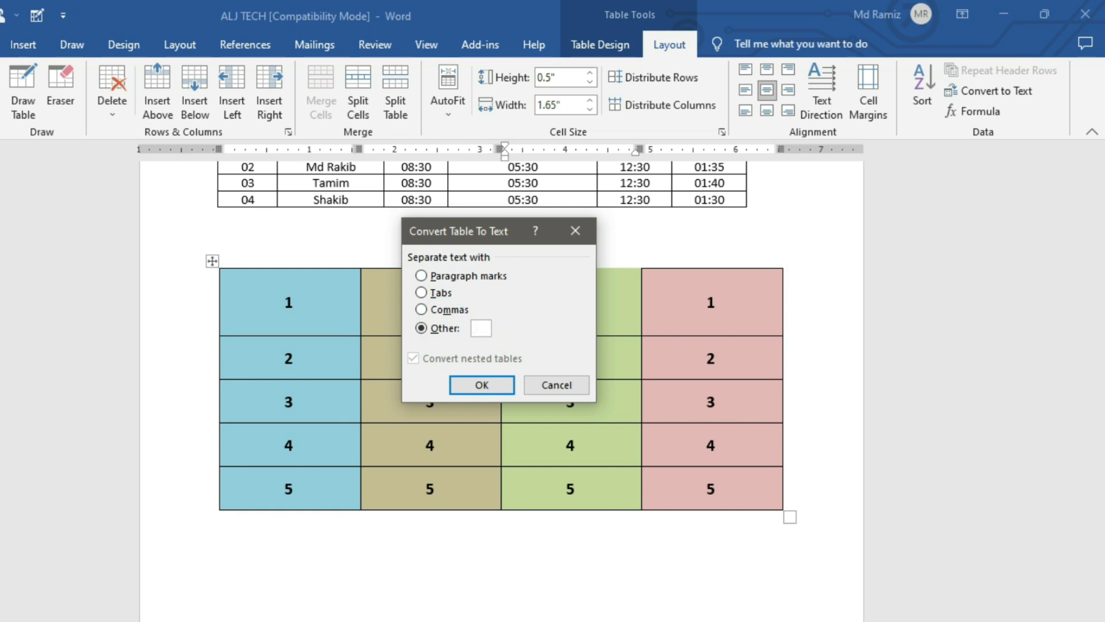
{"action": "left_click", "coordinate": [479, 386]}
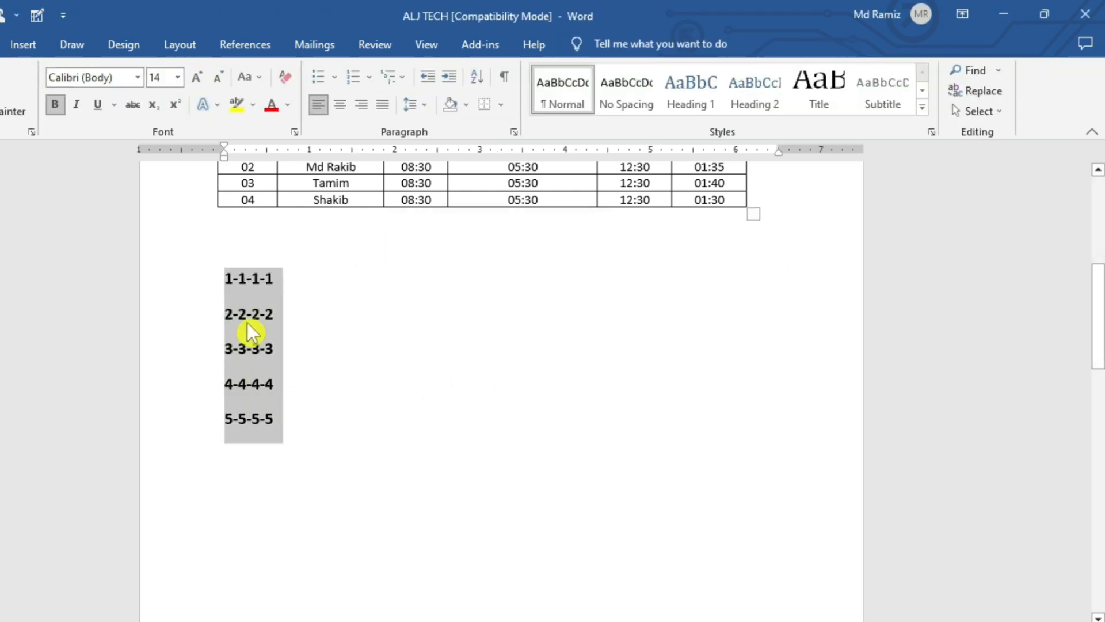
{"action": "key", "text": "ctrl+z"}
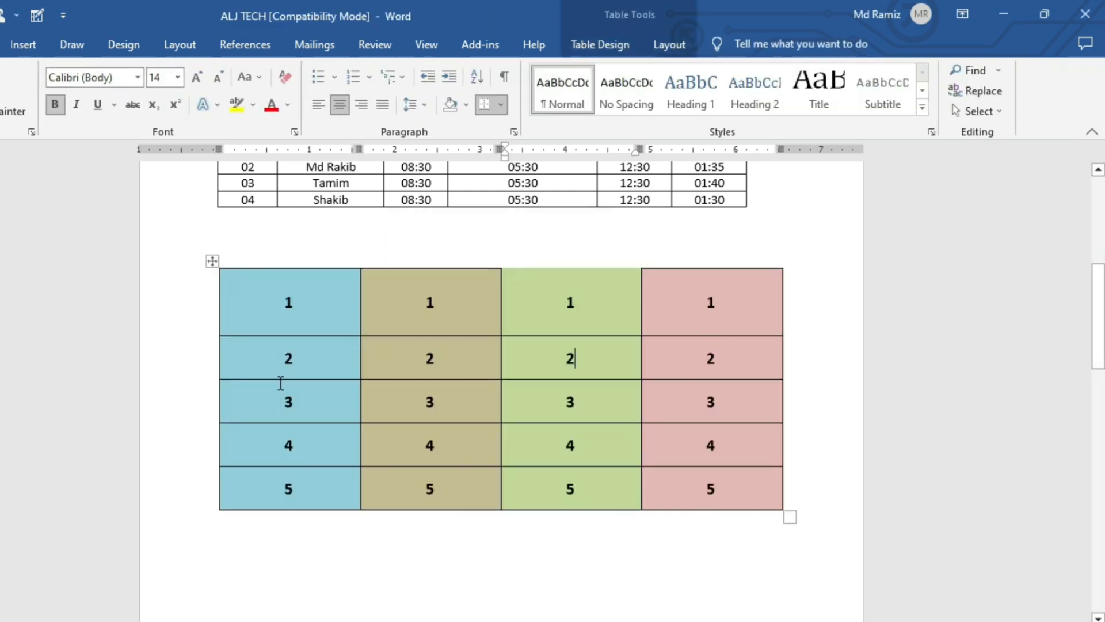
Clear the numbers from all five cells of the pink column.
{"action": "left_click", "coordinate": [671, 375]}
{"action": "left_click", "coordinate": [698, 44]}
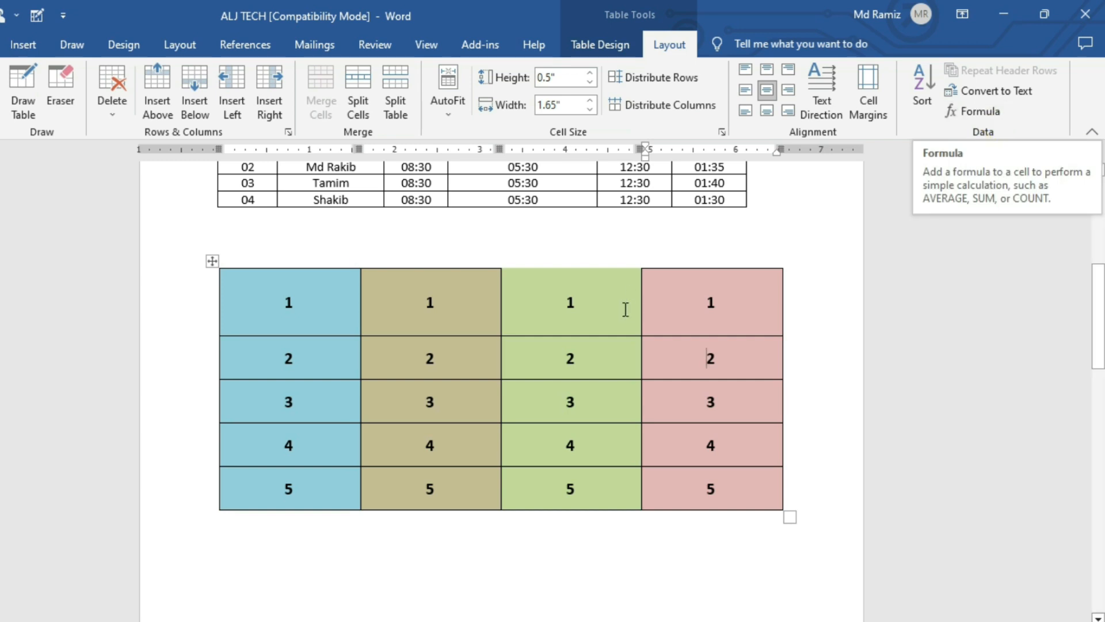
{"action": "left_click_drag", "start_coordinate": [677, 290], "coordinate": [703, 498]}
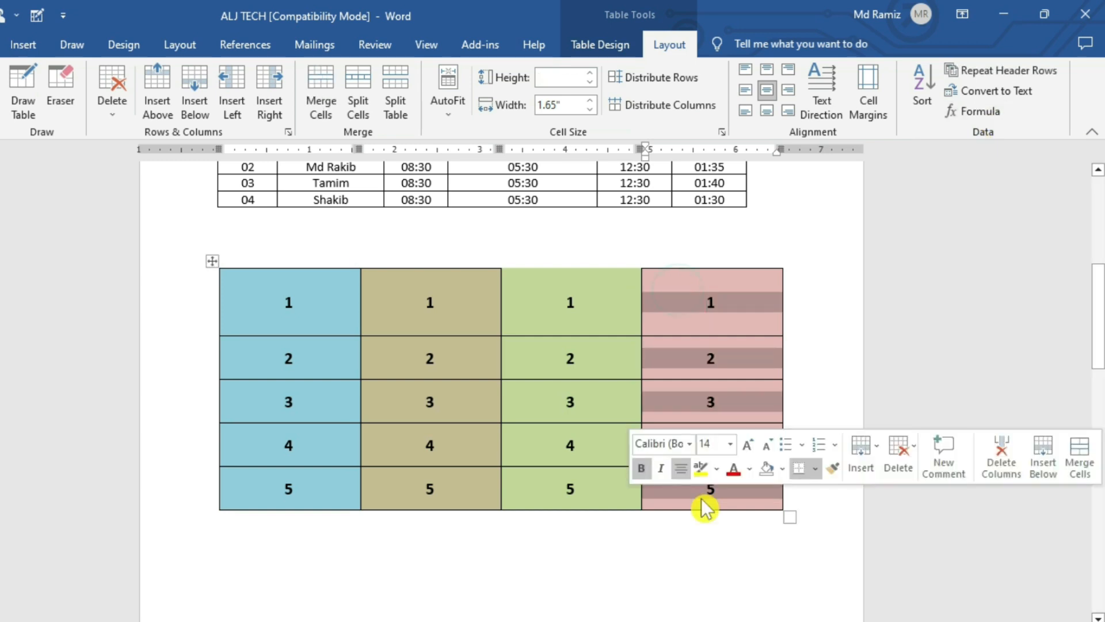
{"action": "key", "text": "Delete"}
{"action": "left_click", "coordinate": [992, 111]}
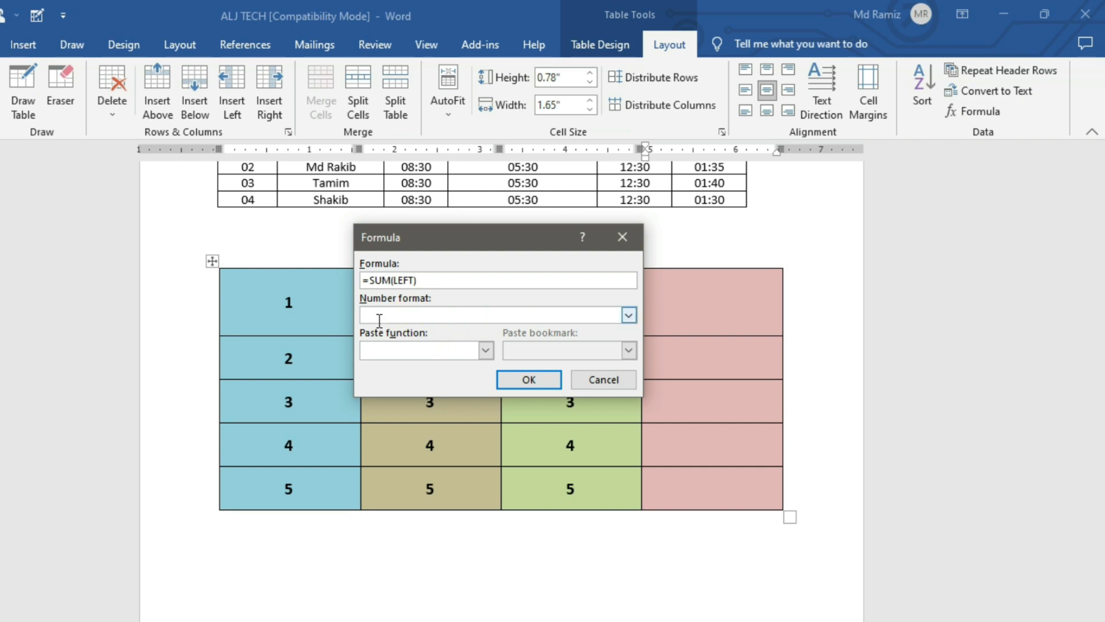
{"action": "left_click", "coordinate": [622, 237]}
{"action": "left_click_drag", "start_coordinate": [280, 301], "coordinate": [580, 487]}
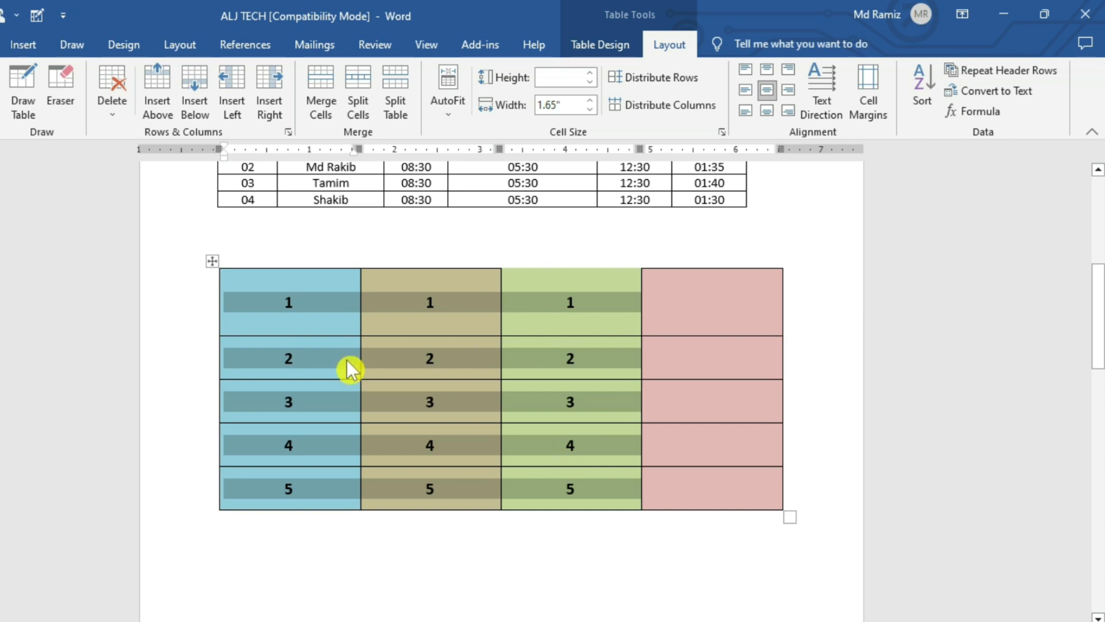
{"action": "left_click", "coordinate": [693, 307]}
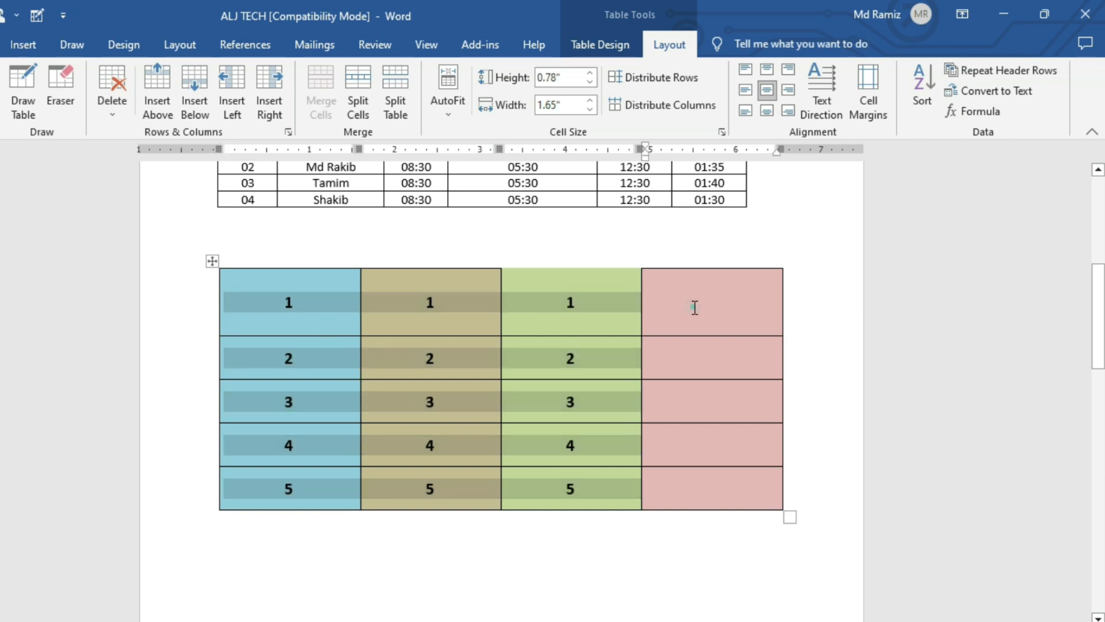
{"action": "left_click", "coordinate": [716, 359]}
Insert the formula =SUM(LEFT) in the pink column's first cell.
{"action": "left_click", "coordinate": [716, 310]}
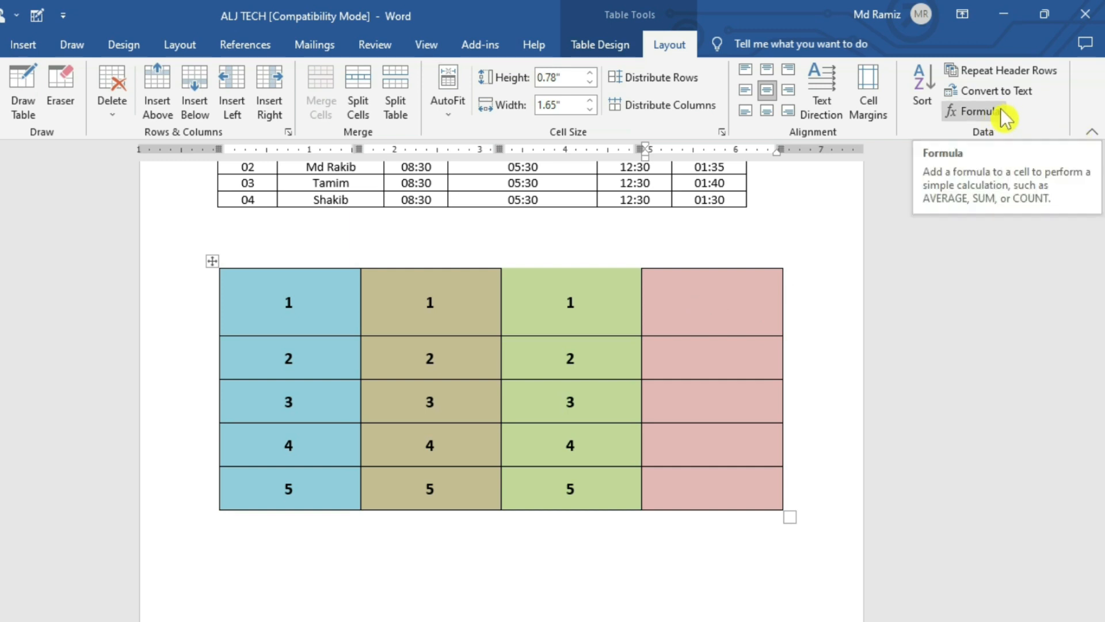
{"action": "left_click", "coordinate": [978, 112]}
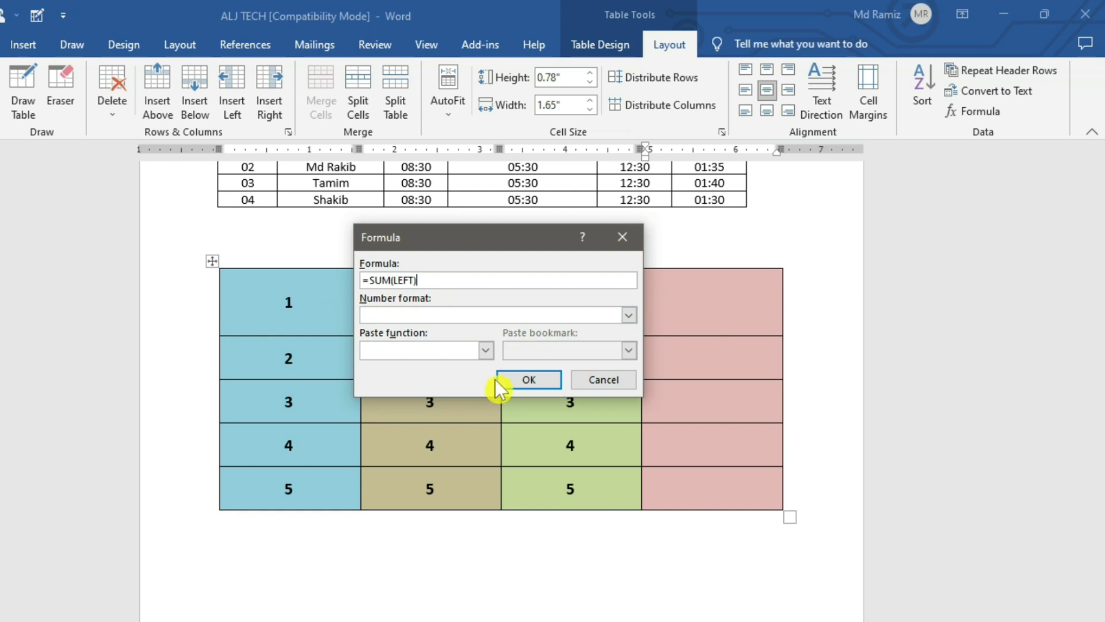
{"action": "left_click", "coordinate": [526, 379]}
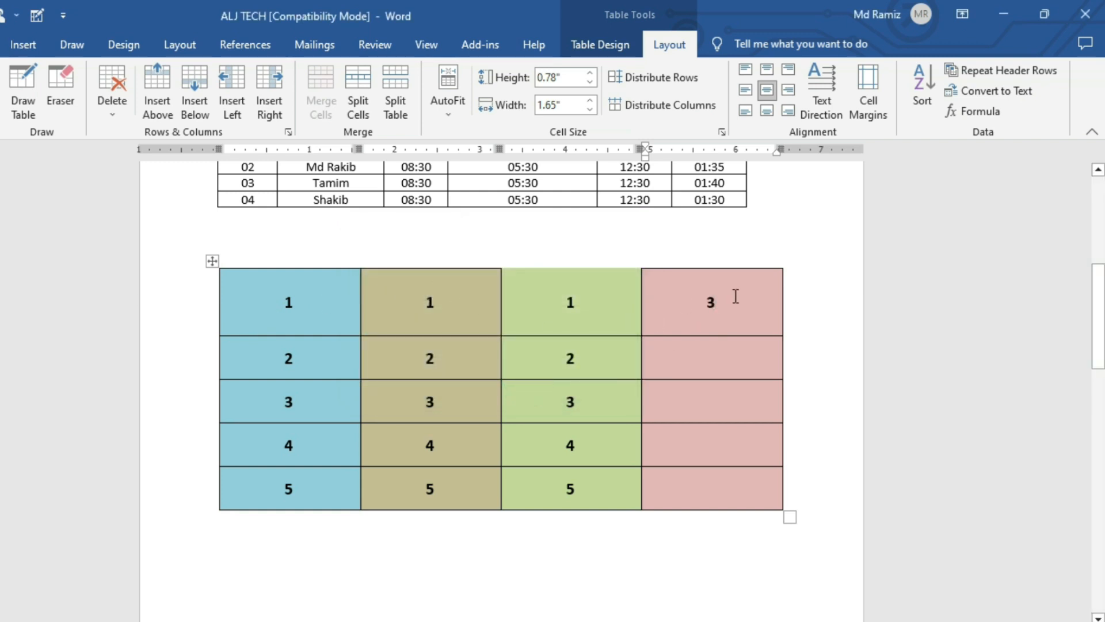
{"action": "left_click", "coordinate": [723, 361]}
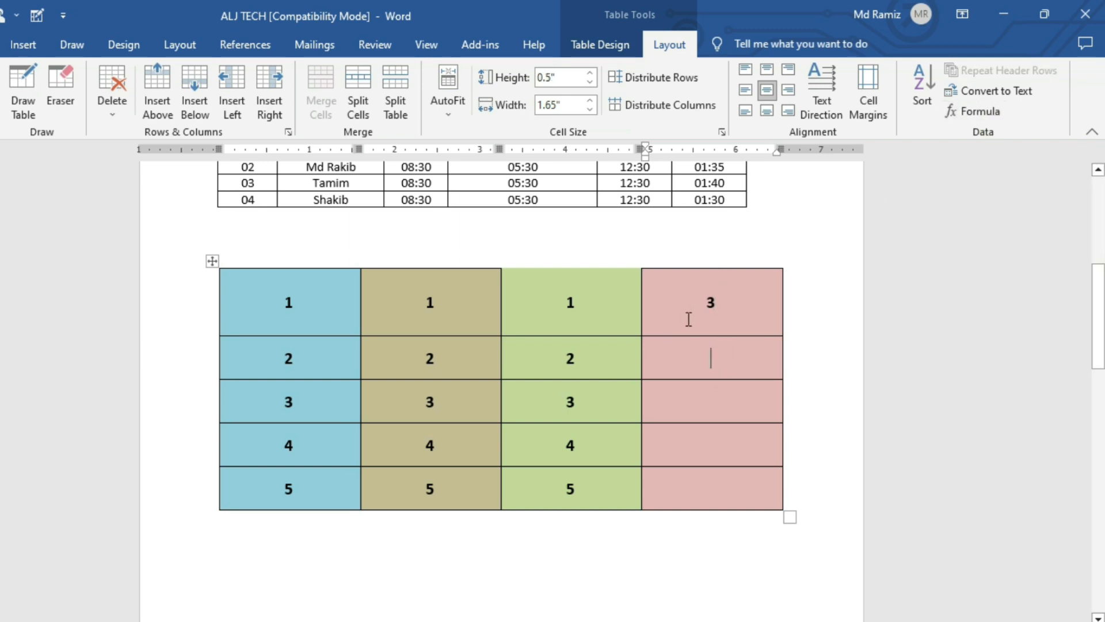
{"action": "left_click_drag", "start_coordinate": [690, 295], "coordinate": [724, 488]}
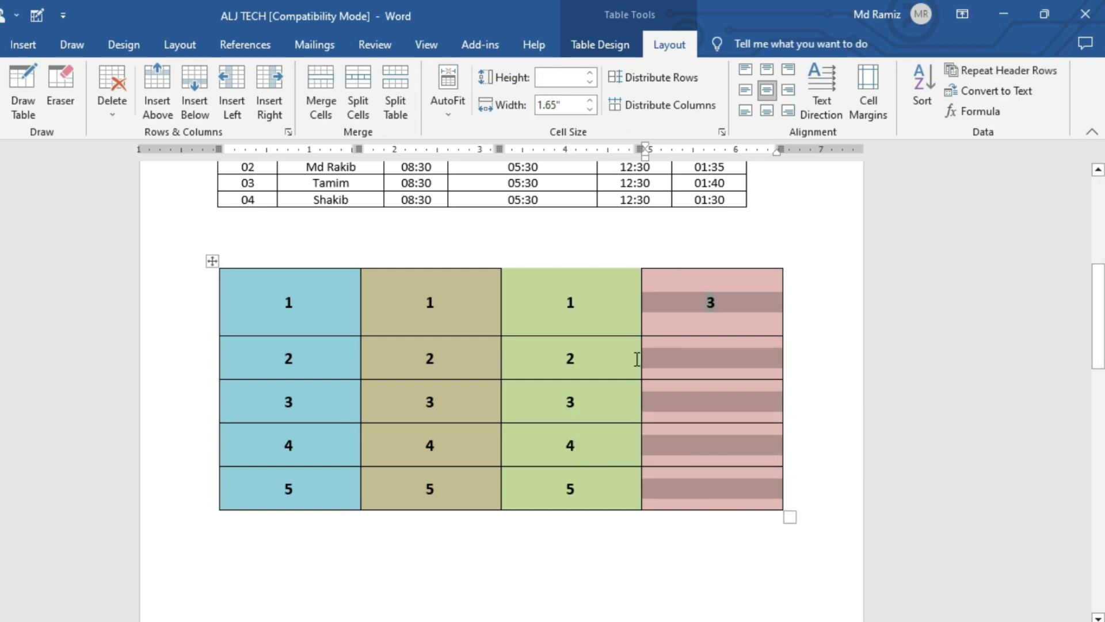
{"action": "left_click", "coordinate": [722, 432]}
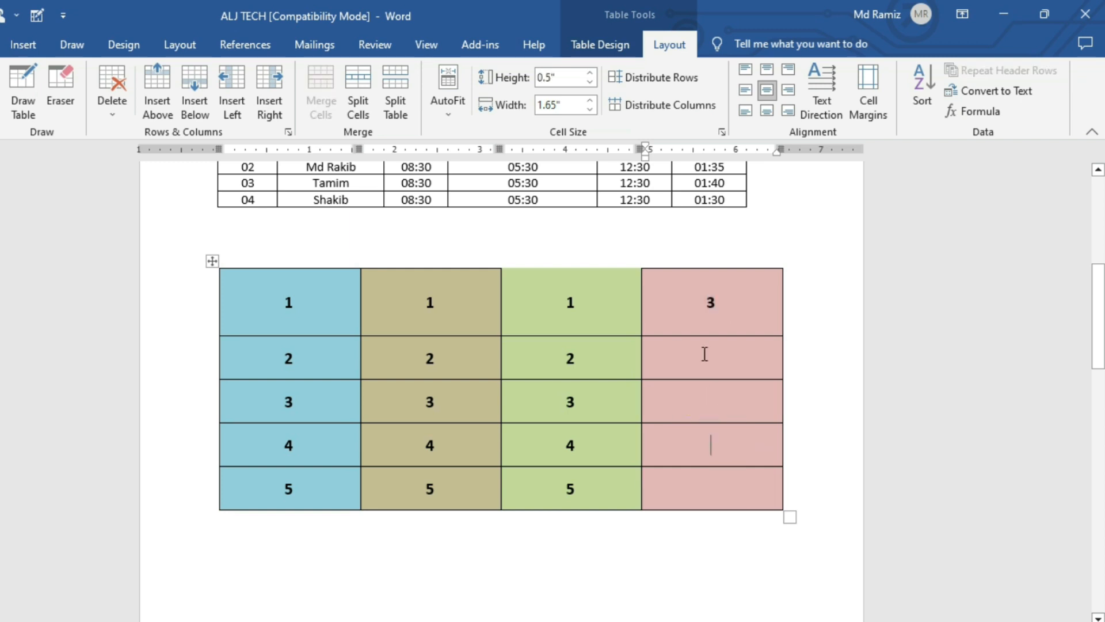
{"action": "left_click", "coordinate": [705, 353]}
{"action": "left_click", "coordinate": [985, 111]}
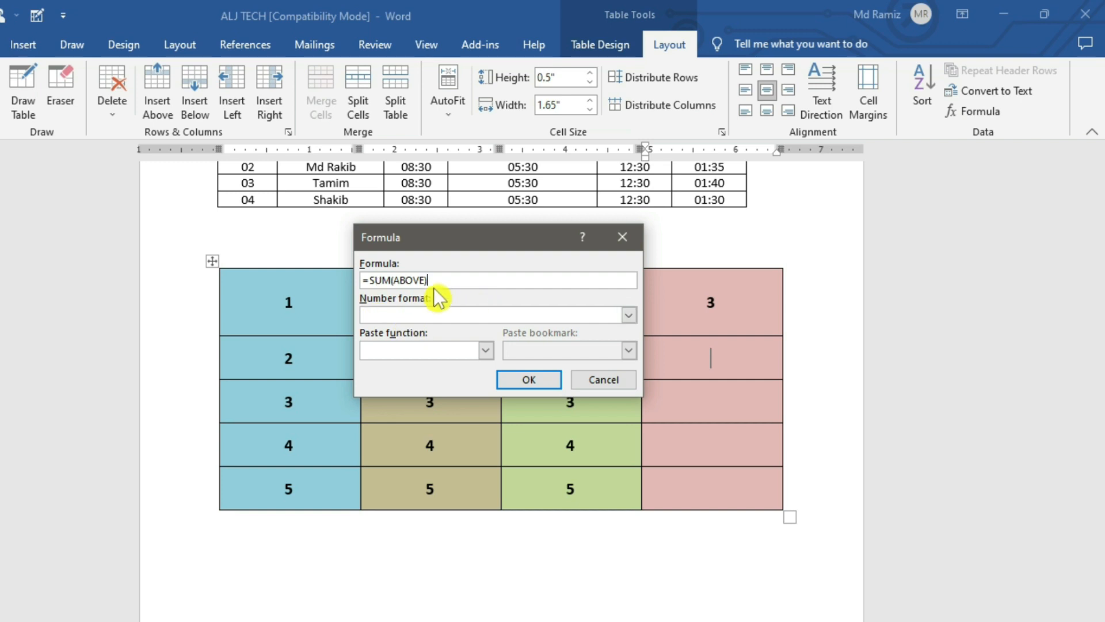
{"action": "left_click", "coordinate": [424, 278]}
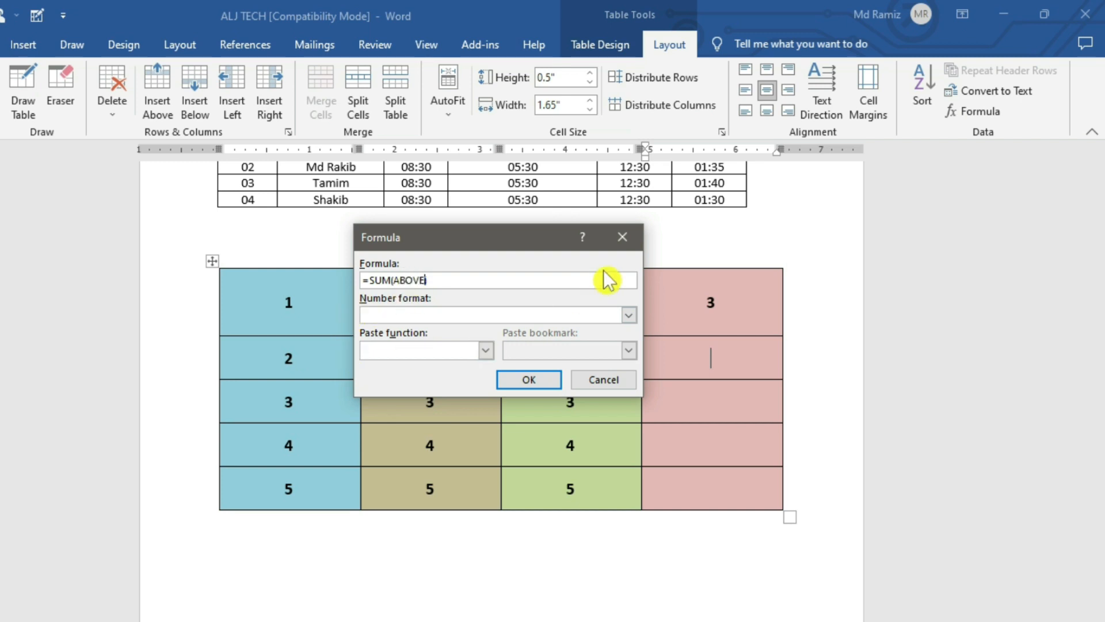
{"action": "left_click", "coordinate": [621, 237]}
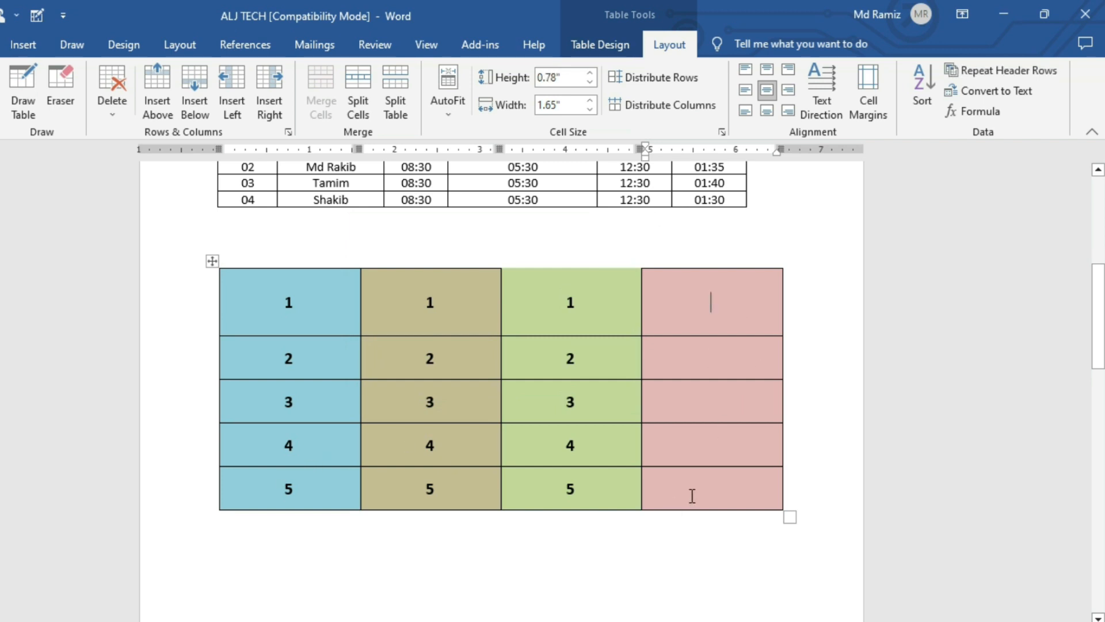
Insert the formula =SUM(LEFT) in the pink column's last cell and in the fourth cell above it.
{"action": "left_click", "coordinate": [692, 495]}
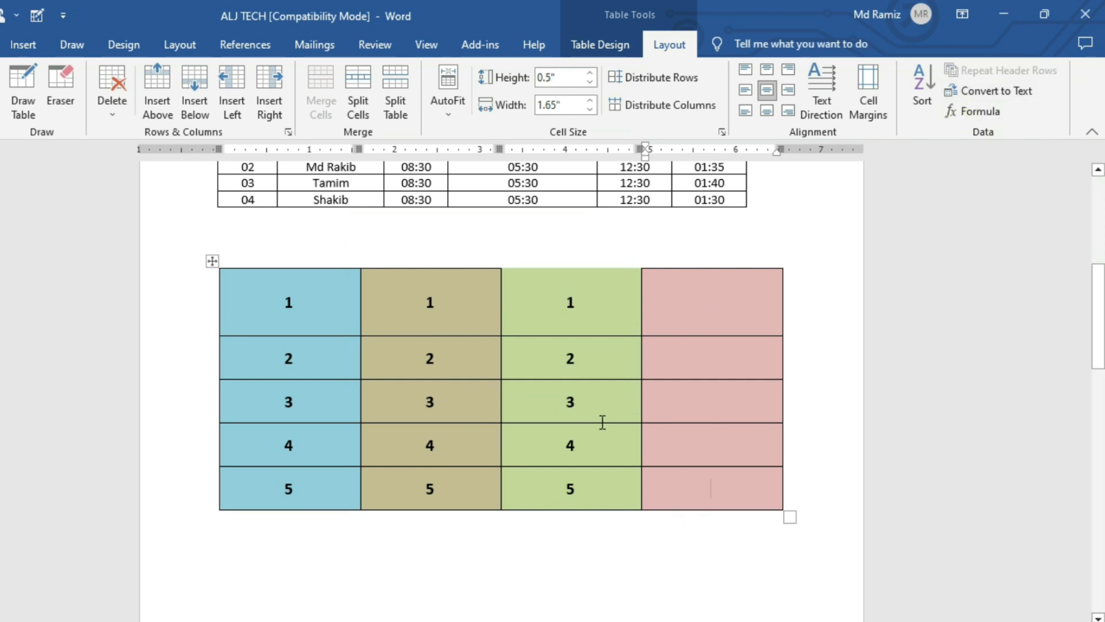
{"action": "left_click", "coordinate": [716, 302]}
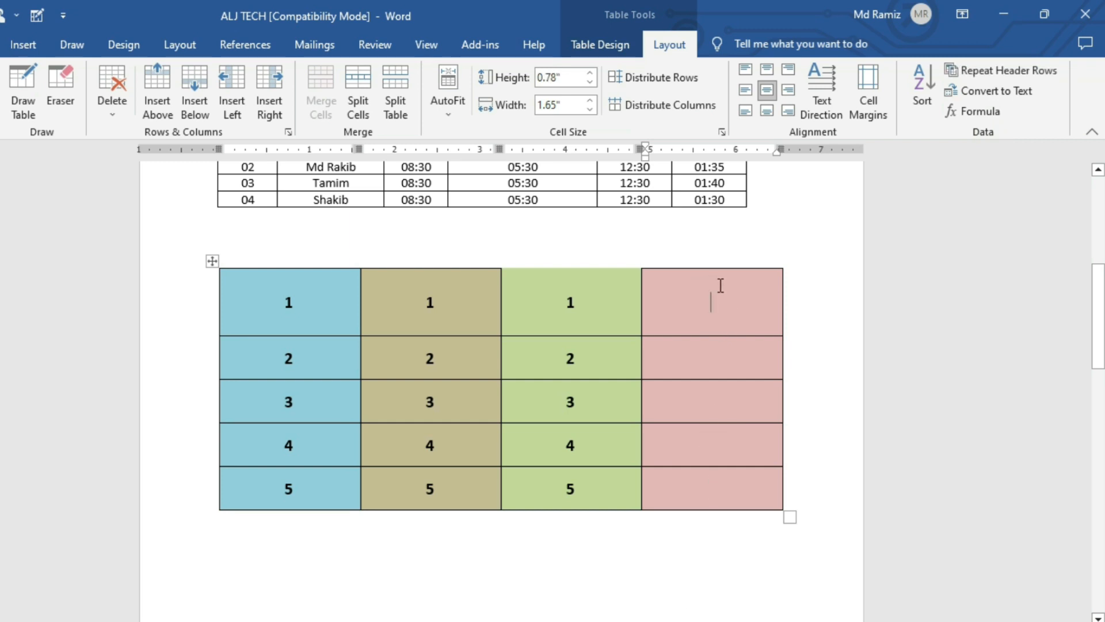
{"action": "left_click", "coordinate": [729, 484]}
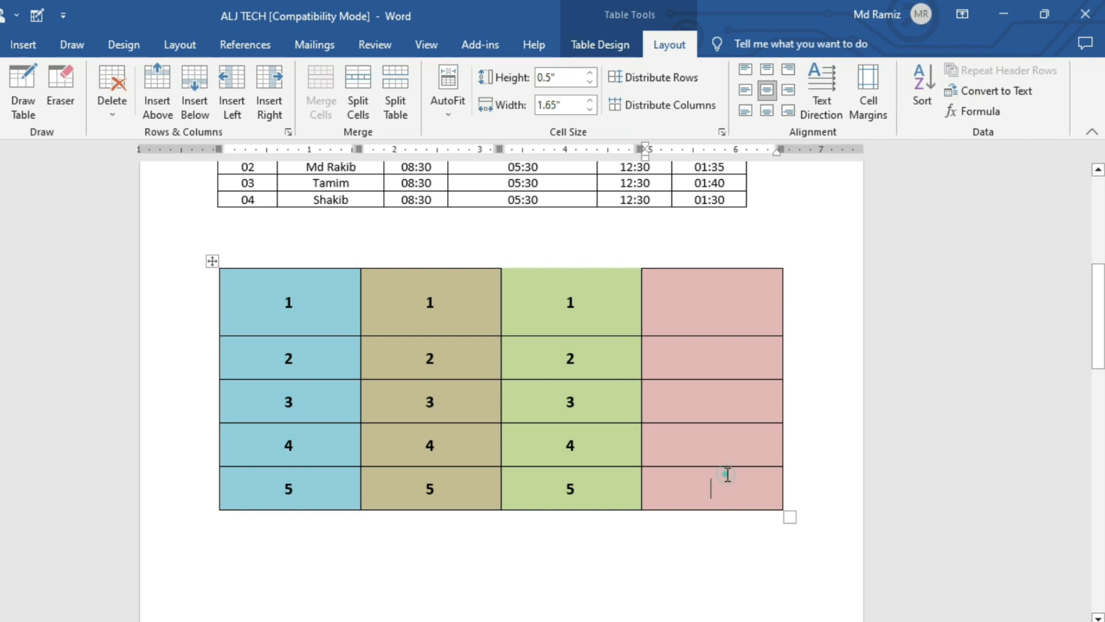
{"action": "left_click", "coordinate": [981, 111]}
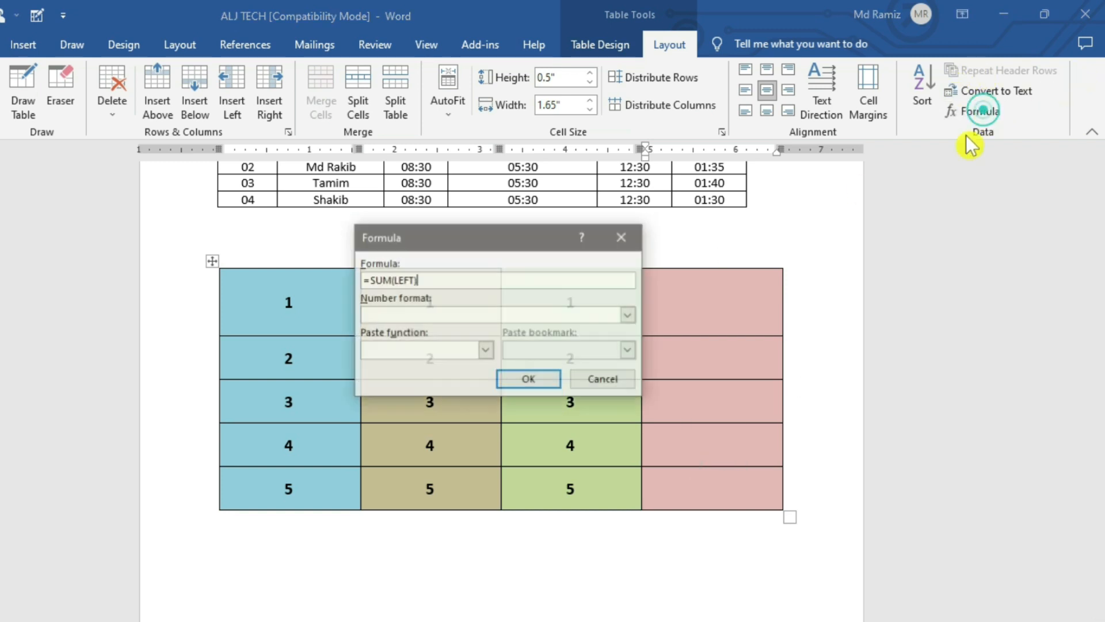
{"action": "left_click", "coordinate": [533, 373]}
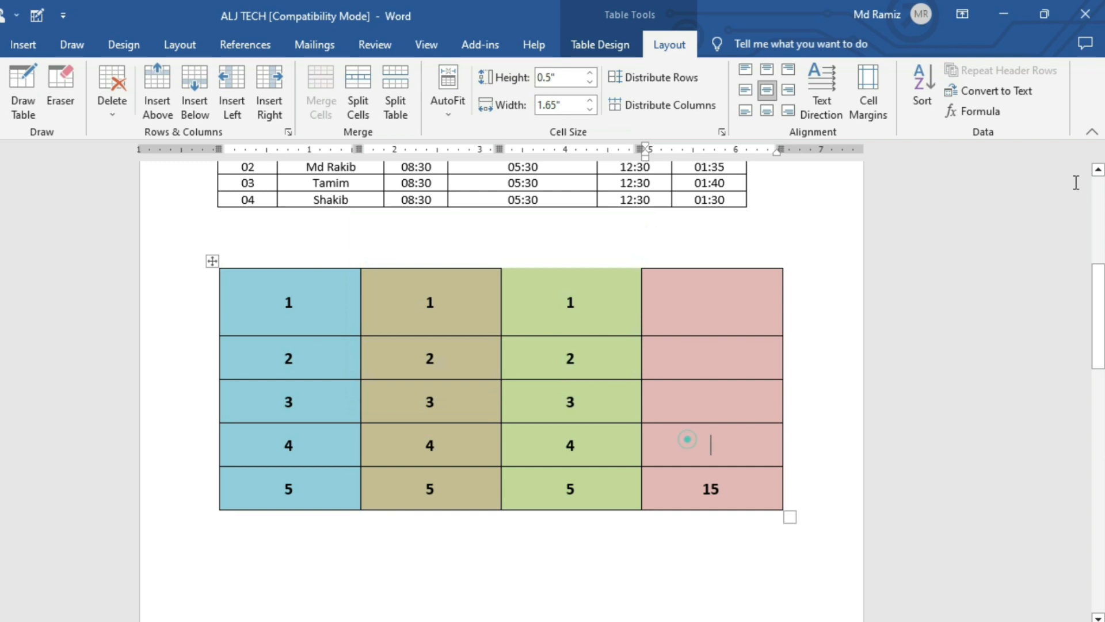
{"action": "left_click", "coordinate": [999, 112]}
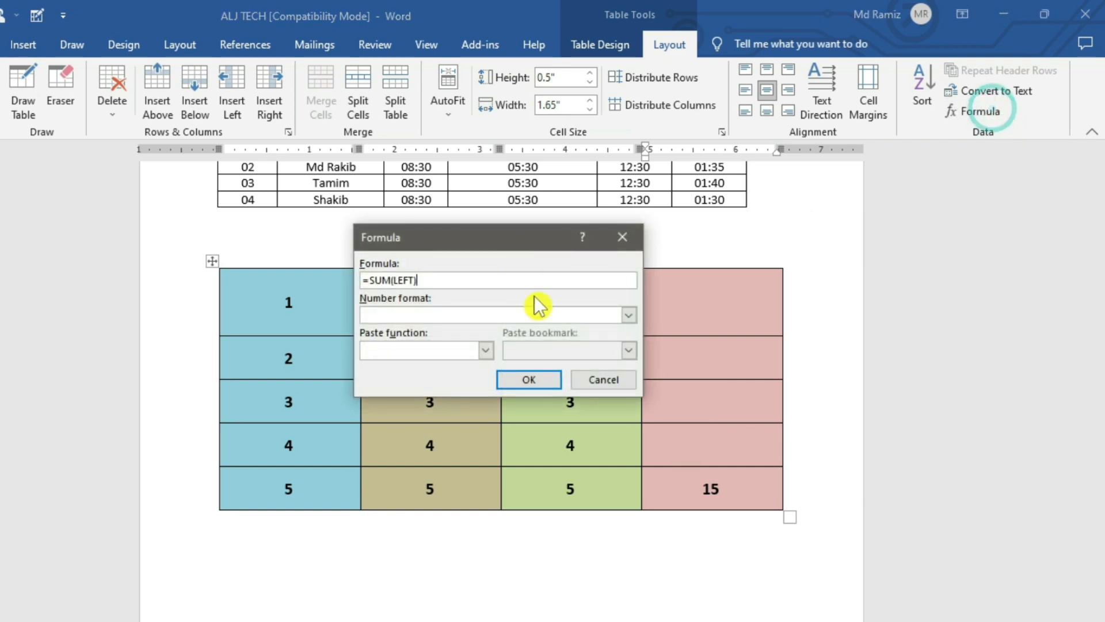
{"action": "left_click", "coordinate": [544, 377]}
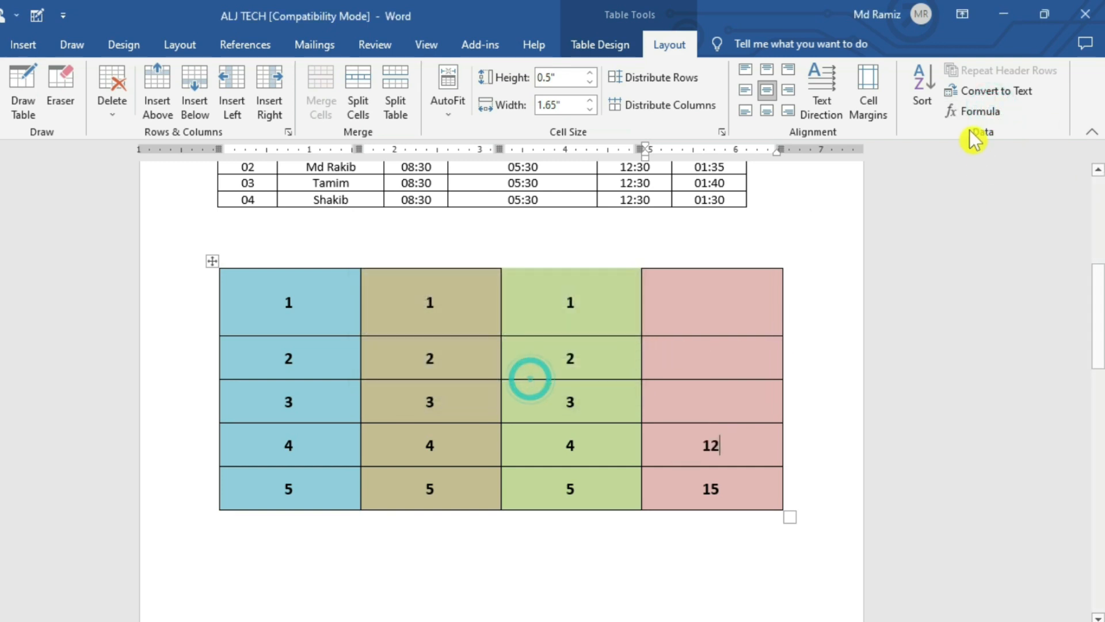
Add up the third row's numbers with a =SUM(LEFT) formula in its pink cell.
{"action": "left_click", "coordinate": [977, 112]}
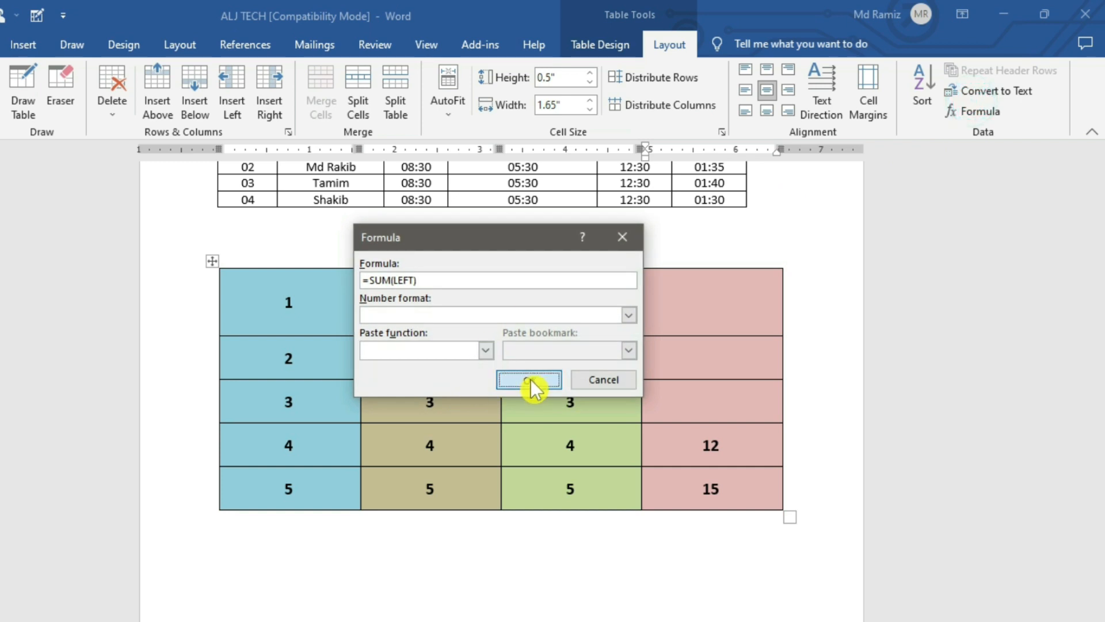
{"action": "left_click", "coordinate": [530, 378]}
{"action": "left_click", "coordinate": [723, 399]}
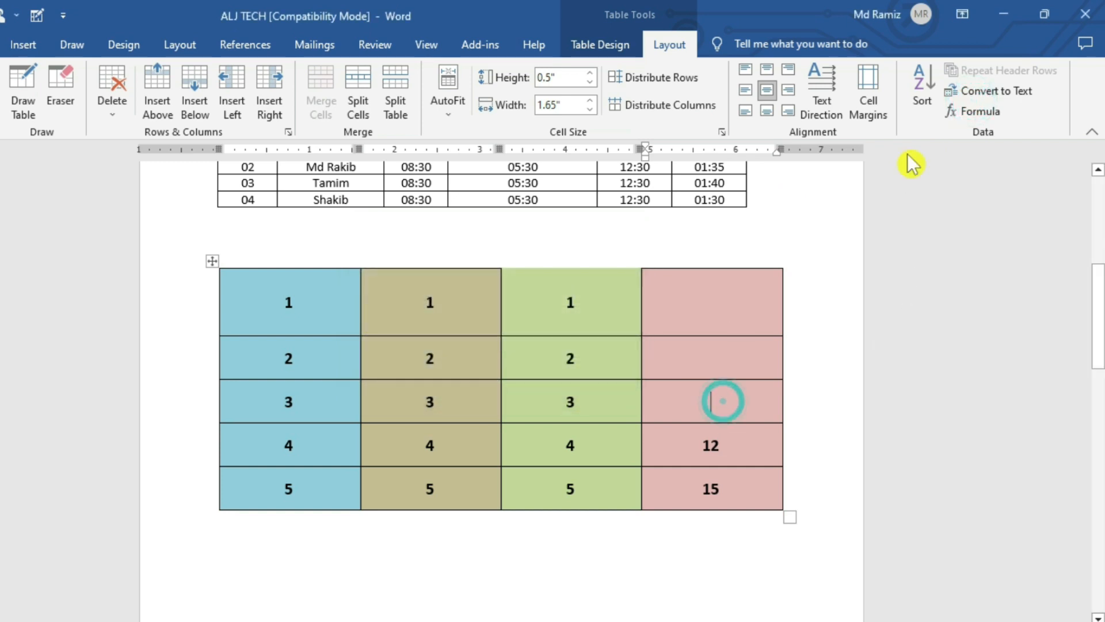
{"action": "left_click", "coordinate": [973, 113]}
{"action": "left_click", "coordinate": [532, 378]}
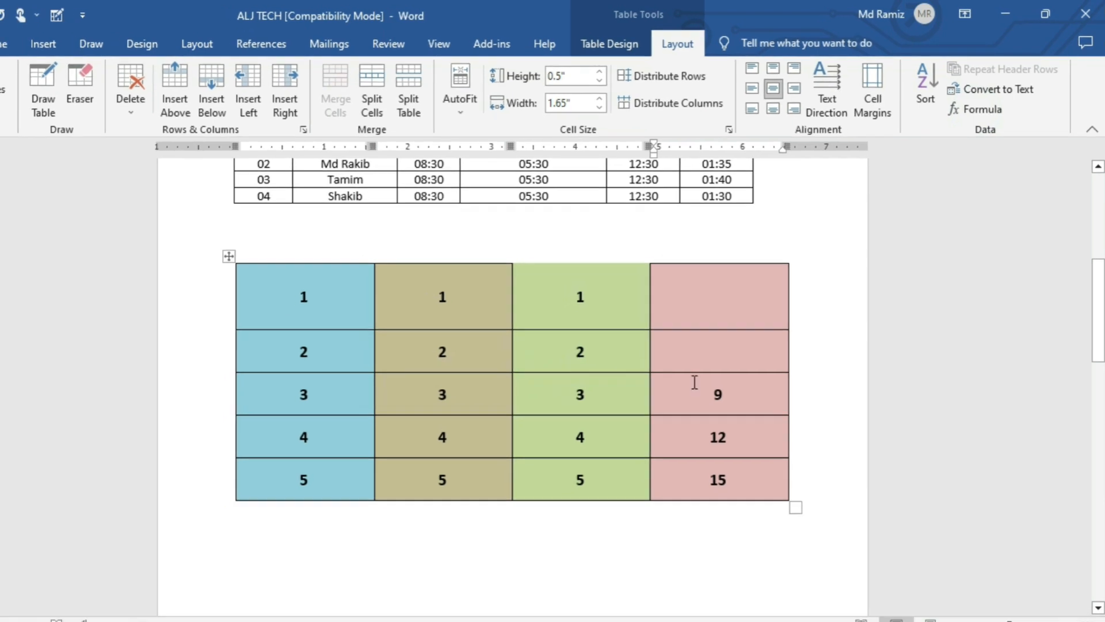
Select the blue column's first cell with the Select Cell option.
{"action": "left_click", "coordinate": [718, 437]}
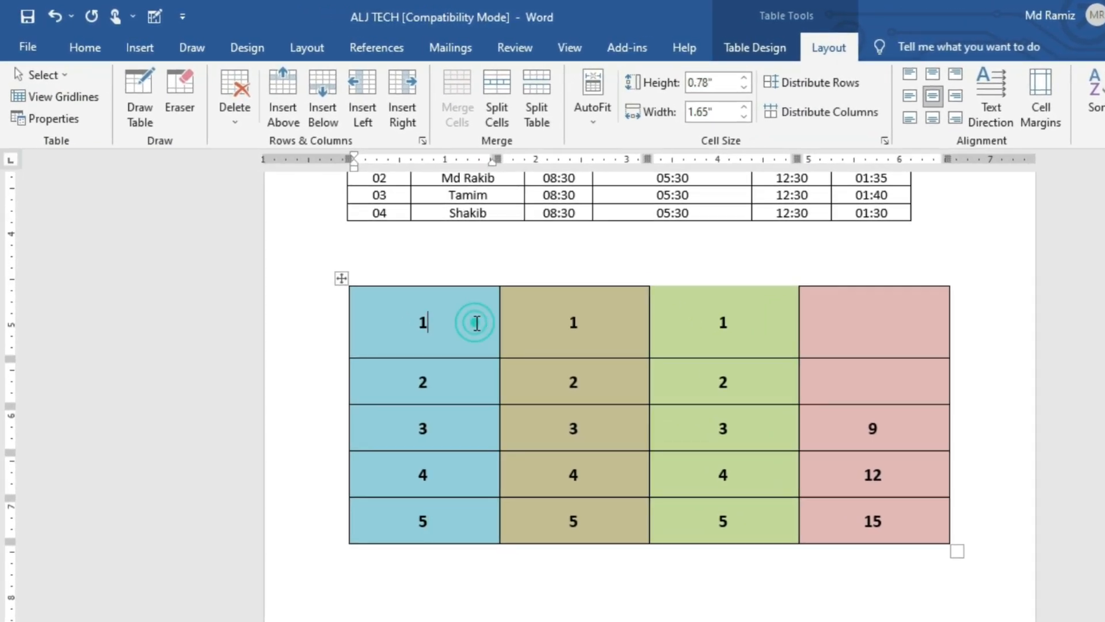
{"action": "left_click", "coordinate": [51, 73]}
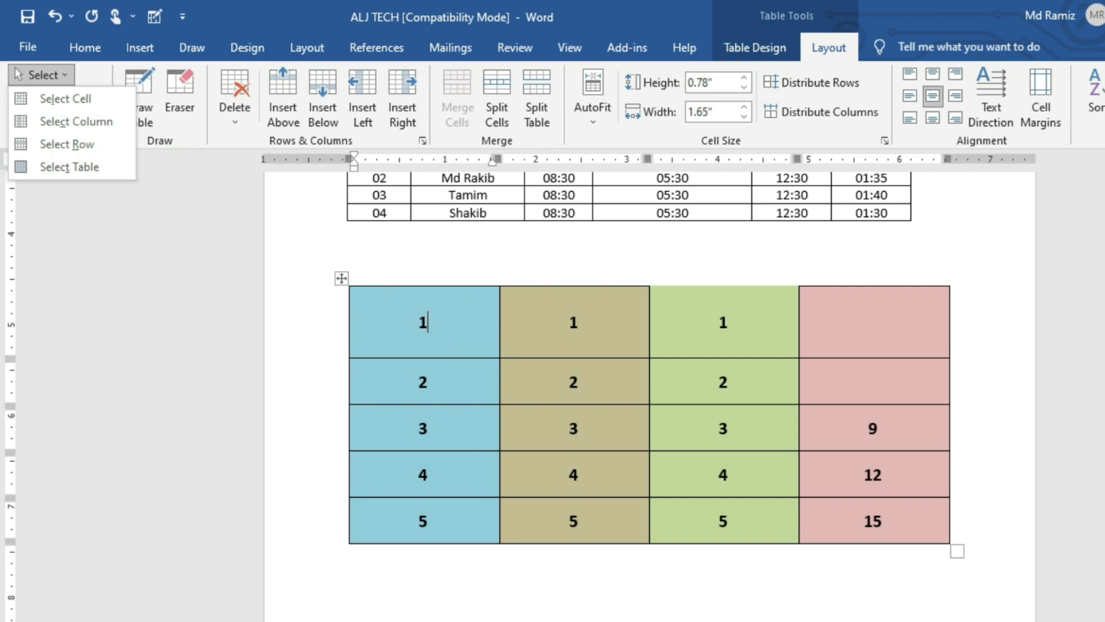
{"action": "left_click", "coordinate": [78, 100]}
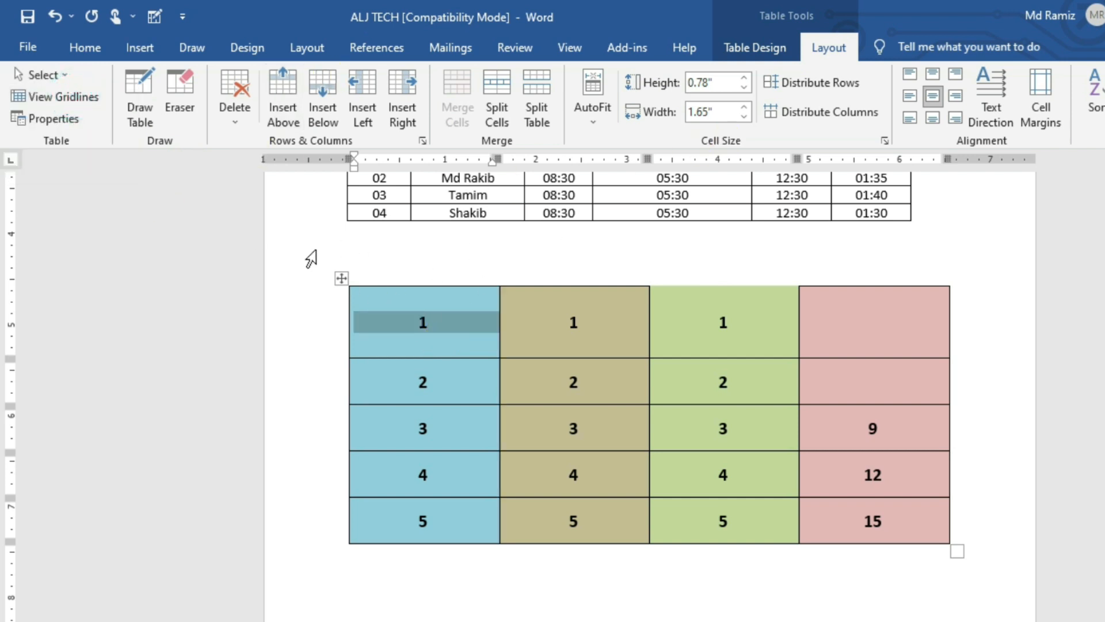
Select the blue column, its rows and the whole coloured table with the Select options, then clear the selection.
{"action": "left_click", "coordinate": [52, 75]}
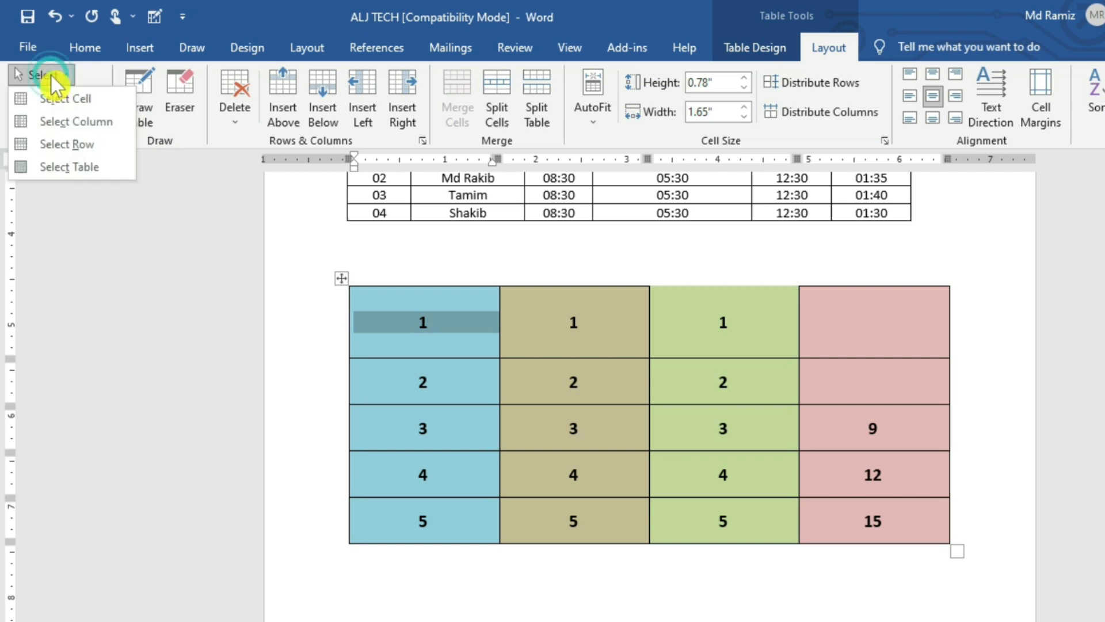
{"action": "left_click", "coordinate": [92, 128]}
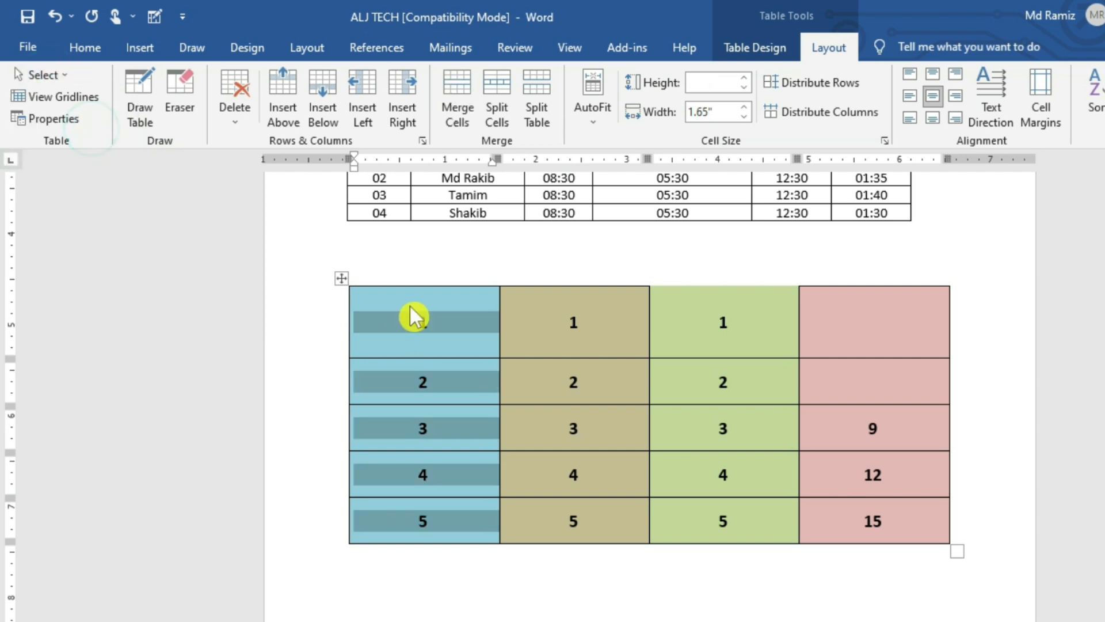
{"action": "left_click", "coordinate": [43, 74]}
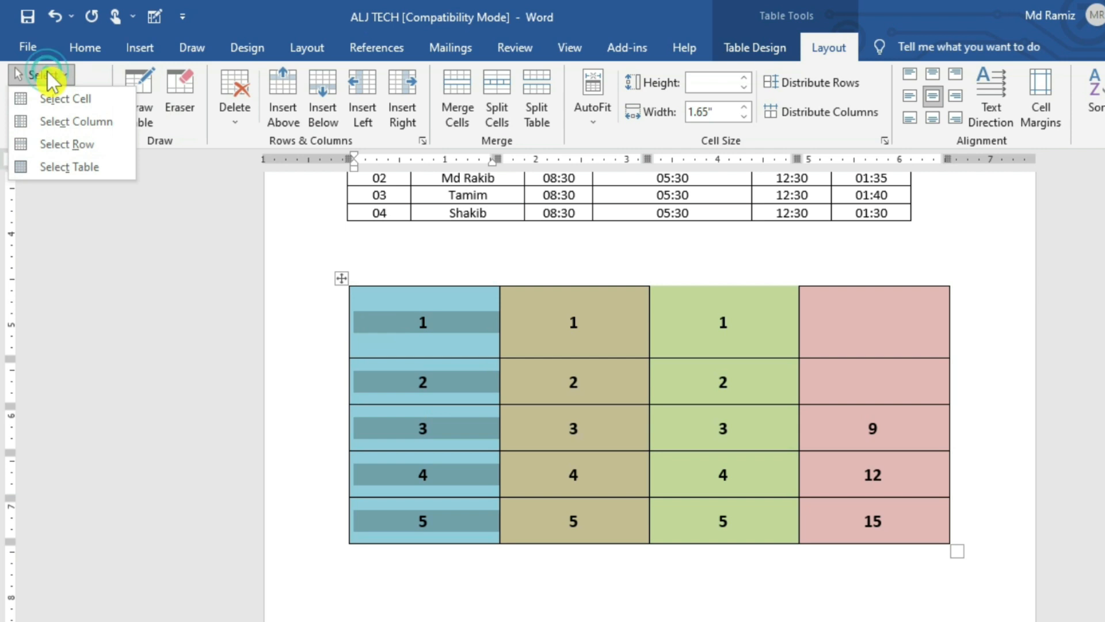
{"action": "left_click", "coordinate": [61, 143]}
{"action": "left_click", "coordinate": [45, 75]}
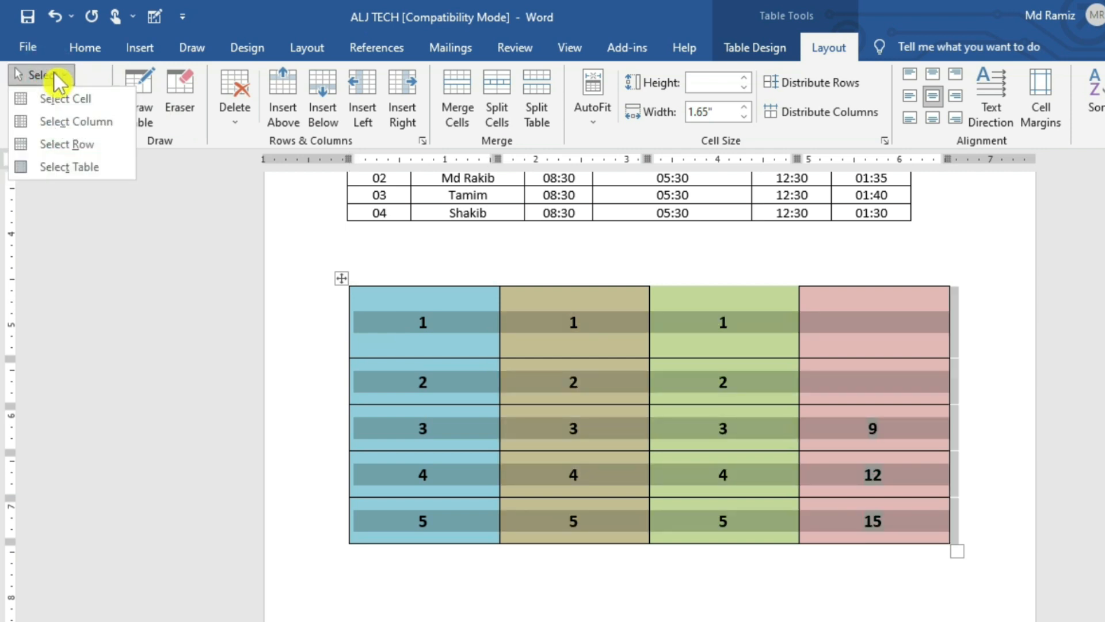
{"action": "left_click", "coordinate": [83, 166]}
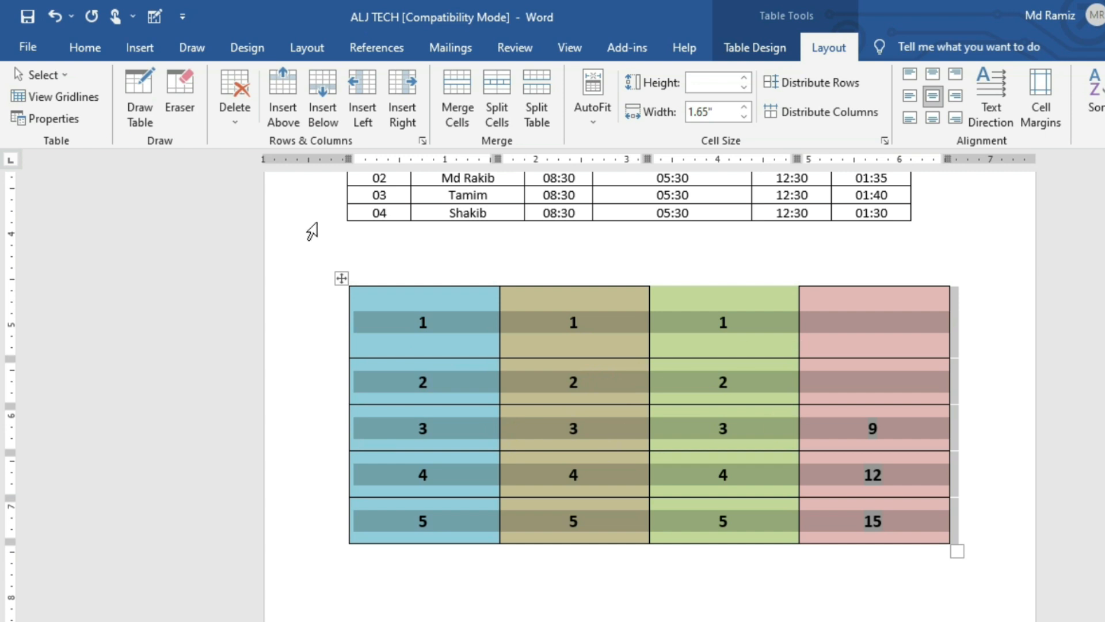
{"action": "left_click", "coordinate": [40, 76]}
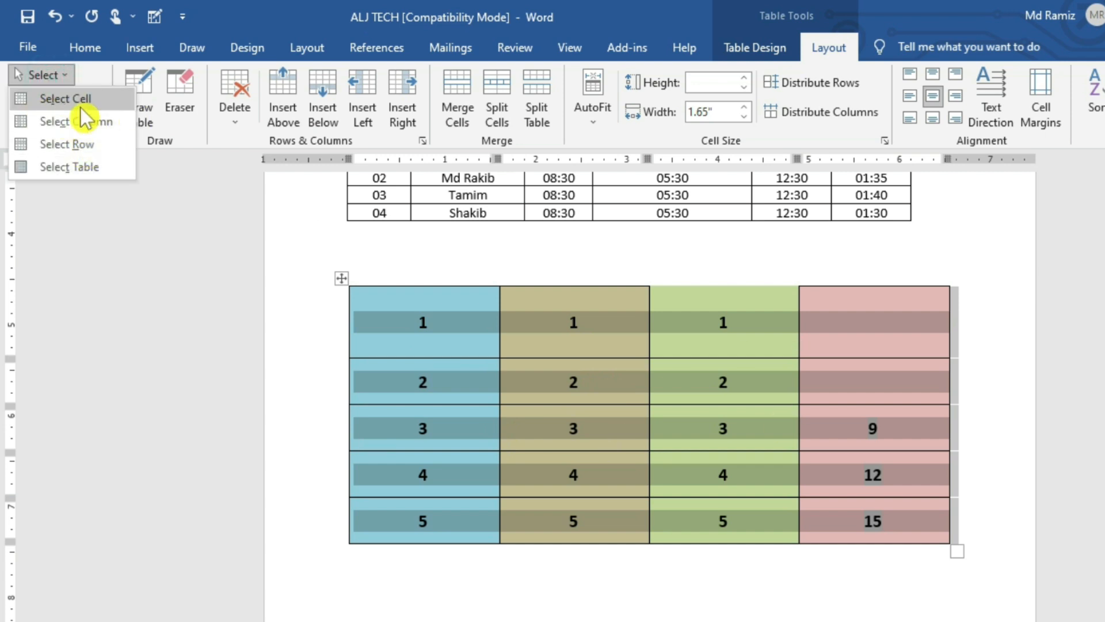
{"action": "left_click", "coordinate": [549, 386]}
{"action": "left_click", "coordinate": [732, 593]}
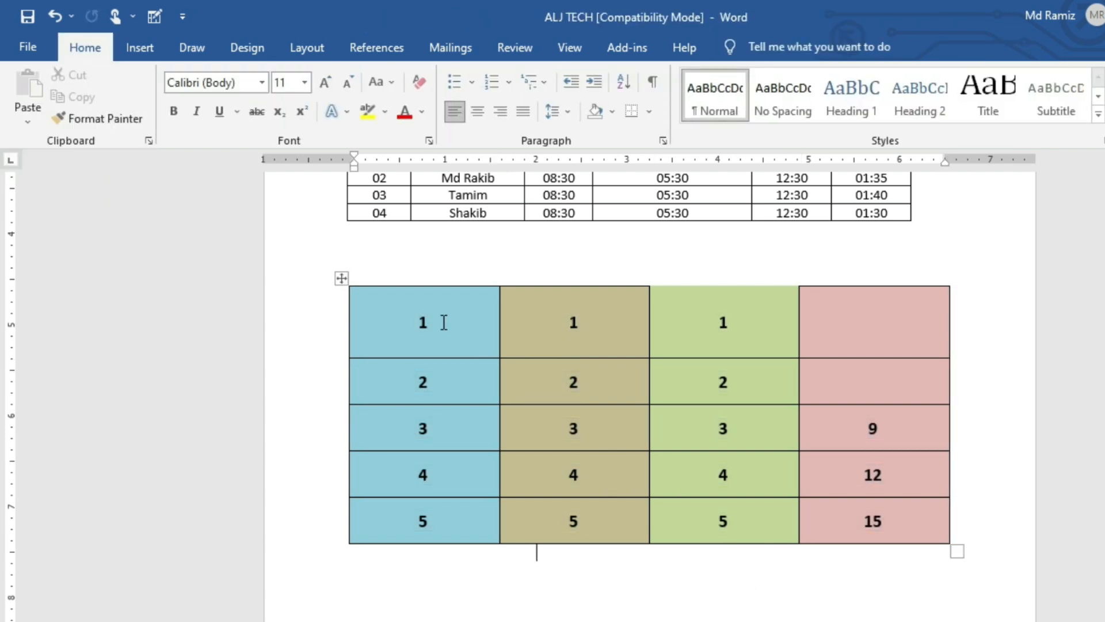
Try the Right, Center and Left alignments and Around text wrapping in the coloured table's Table Properties.
{"action": "left_click", "coordinate": [387, 324]}
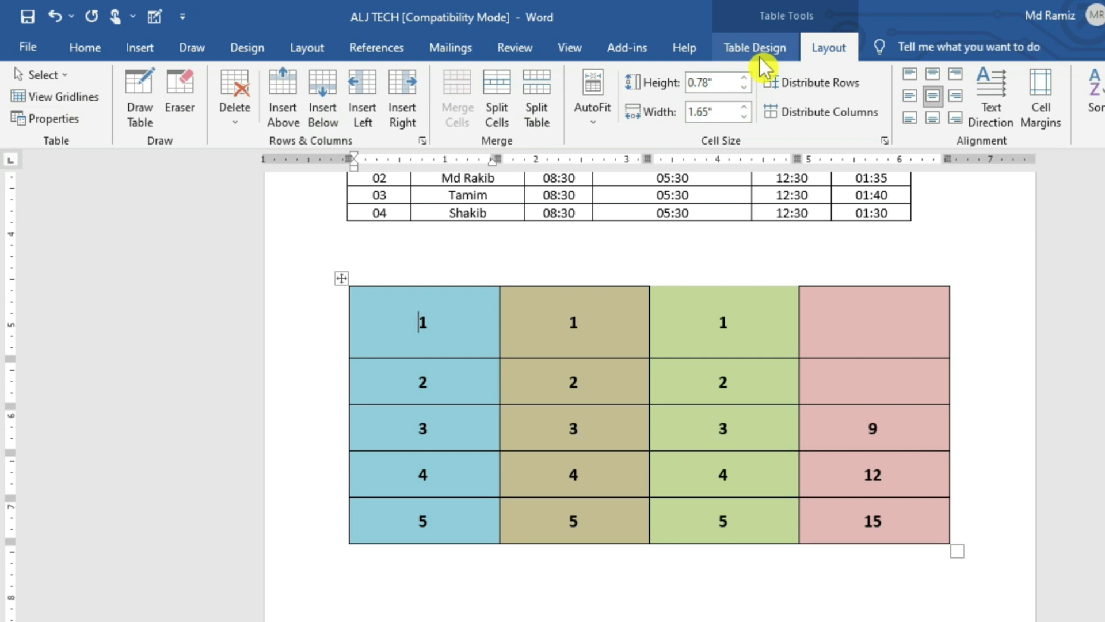
{"action": "left_click", "coordinate": [65, 122]}
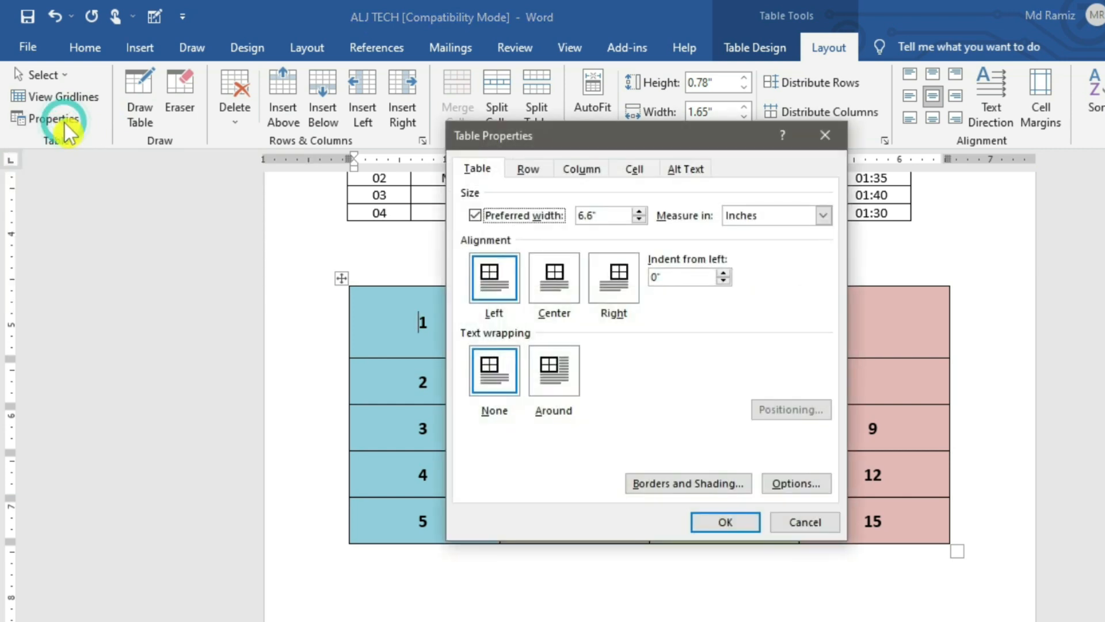
{"action": "left_click_drag", "start_coordinate": [683, 136], "coordinate": [274, 133]}
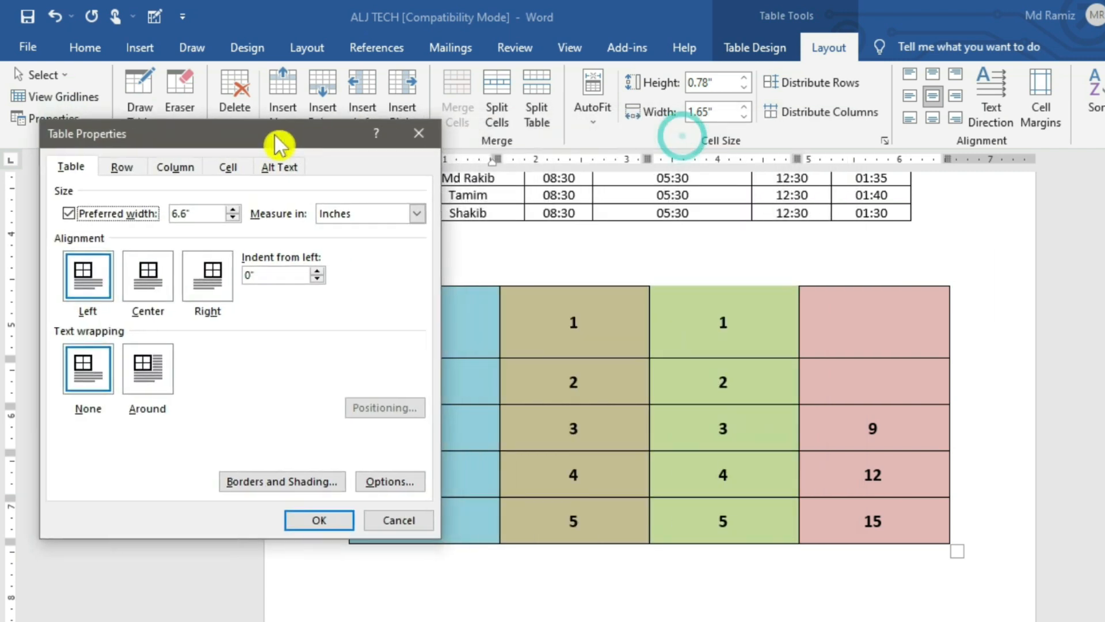
{"action": "left_click", "coordinate": [156, 275]}
{"action": "left_click", "coordinate": [205, 289]}
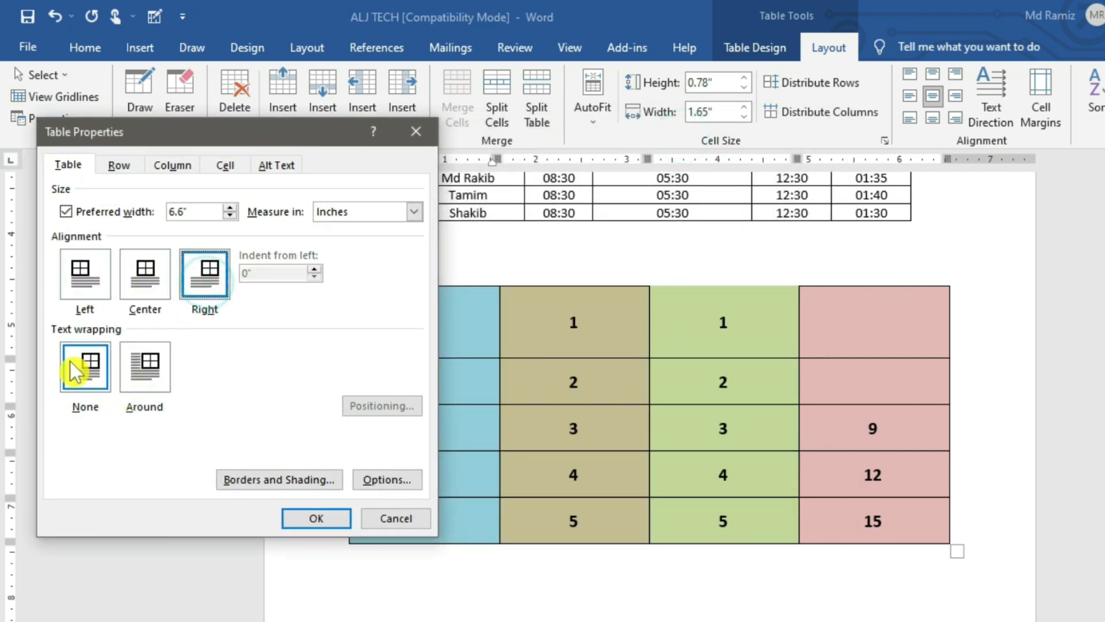
{"action": "left_click", "coordinate": [141, 366]}
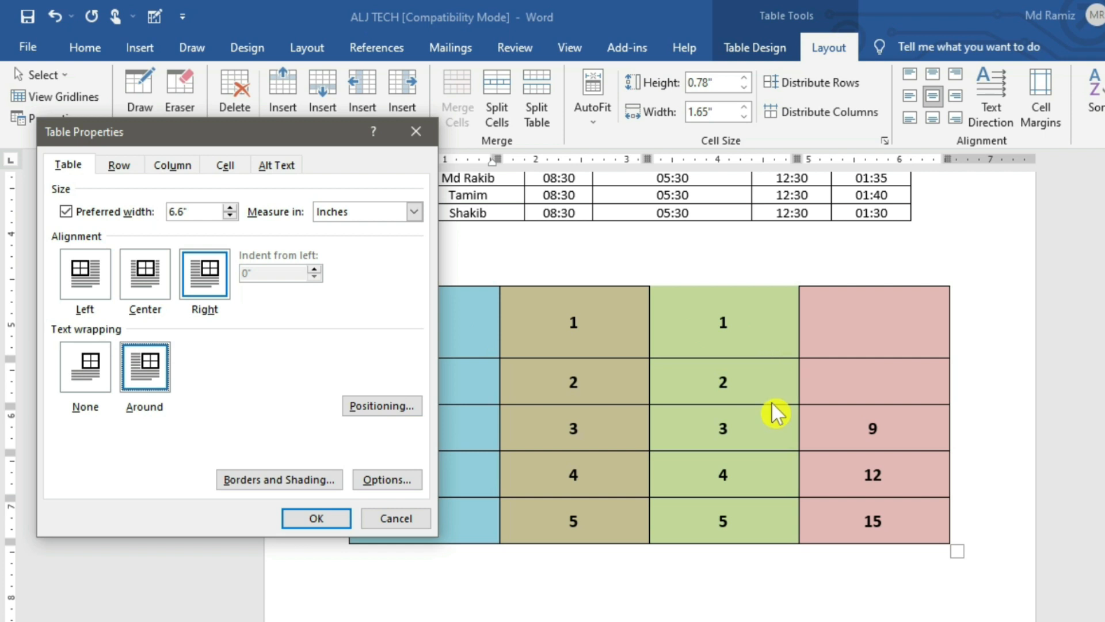
{"action": "left_click", "coordinate": [133, 270]}
{"action": "left_click", "coordinate": [80, 257]}
Review the Row, Column and Cell settings in Table Properties and close the dialog without applying anything.
{"action": "left_click", "coordinate": [118, 164]}
{"action": "left_click", "coordinate": [180, 170]}
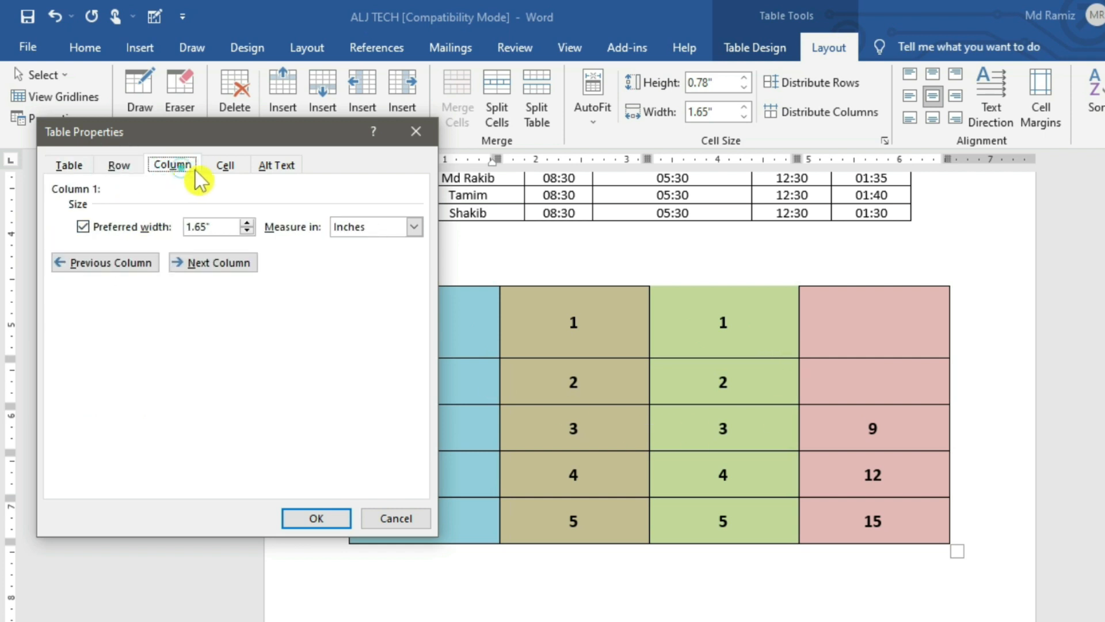
{"action": "left_click", "coordinate": [230, 170]}
{"action": "left_click", "coordinate": [107, 169]}
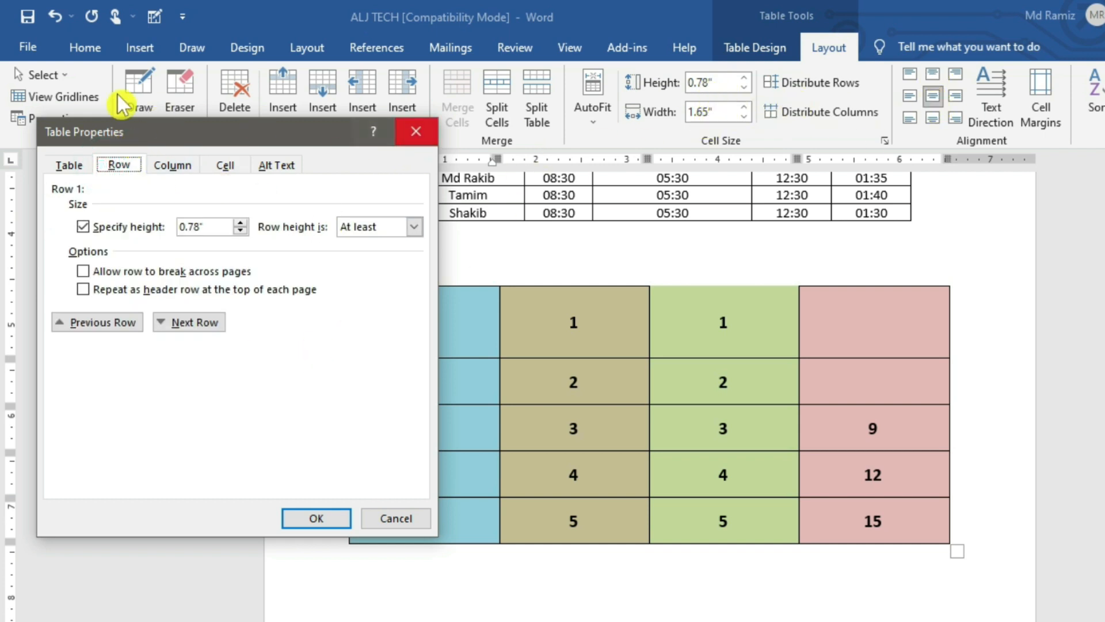
{"action": "left_click", "coordinate": [419, 129]}
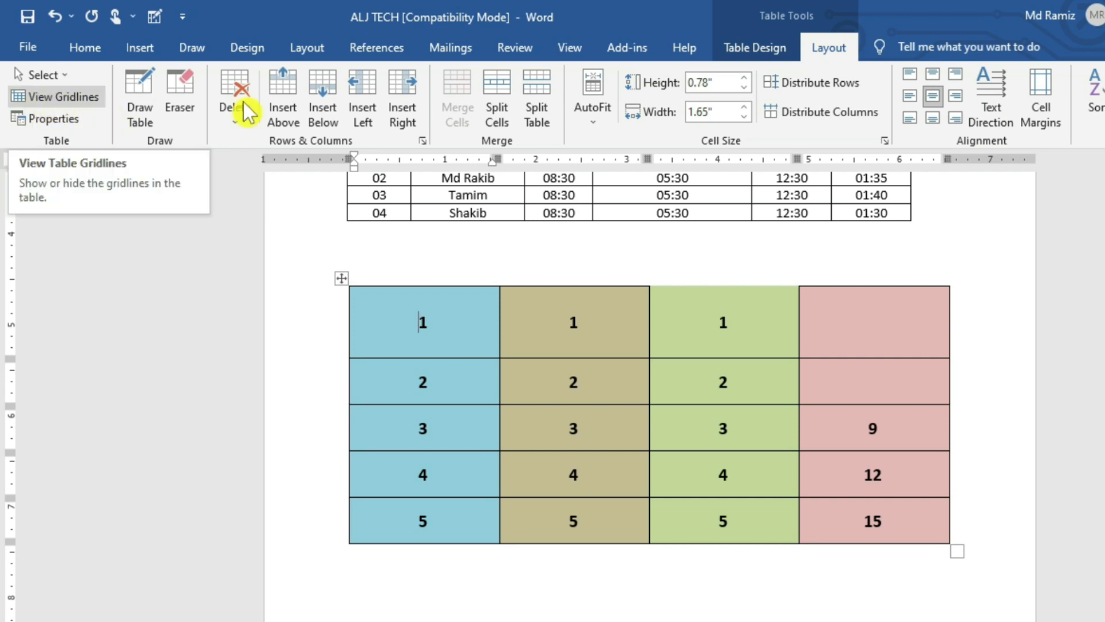
Apply No Border to the blue column's first cell.
{"action": "left_click", "coordinate": [754, 50]}
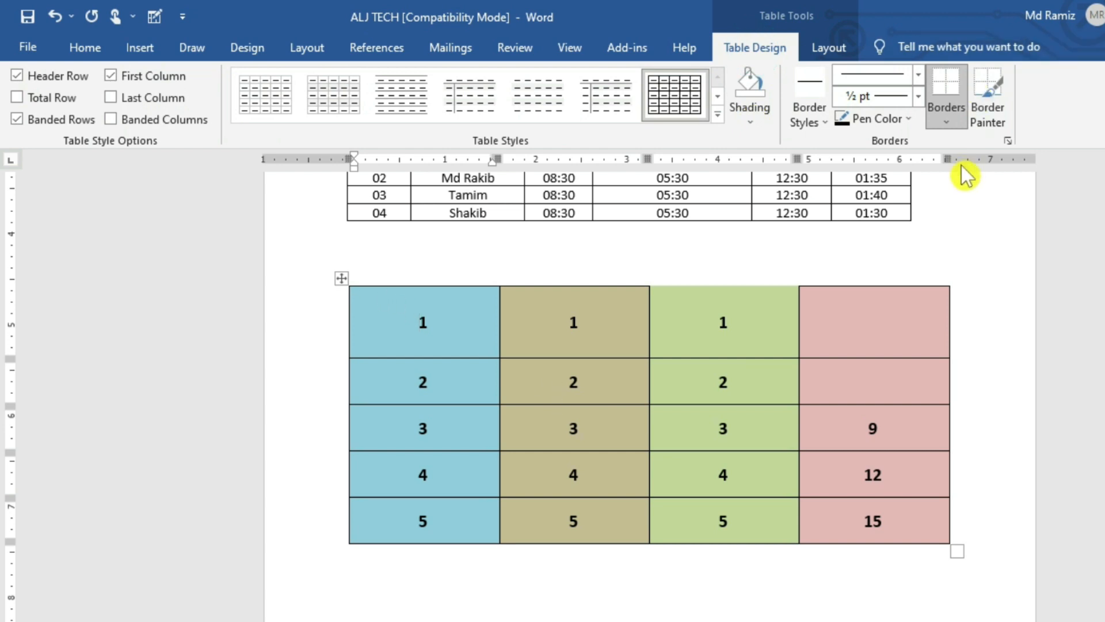
{"action": "left_click", "coordinate": [947, 125]}
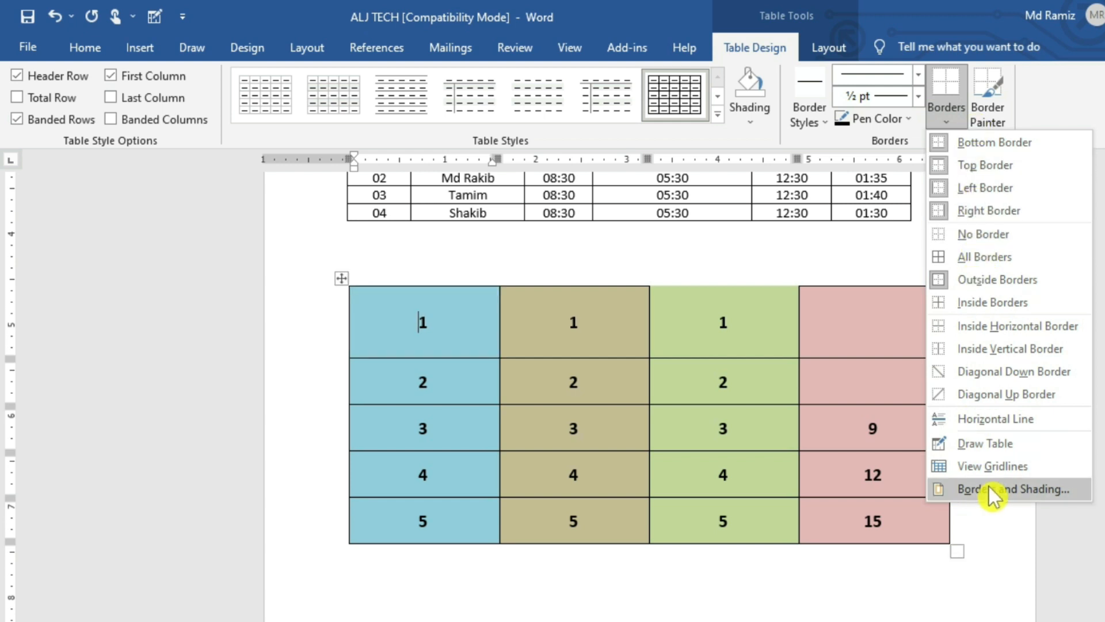
{"action": "left_click", "coordinate": [998, 235]}
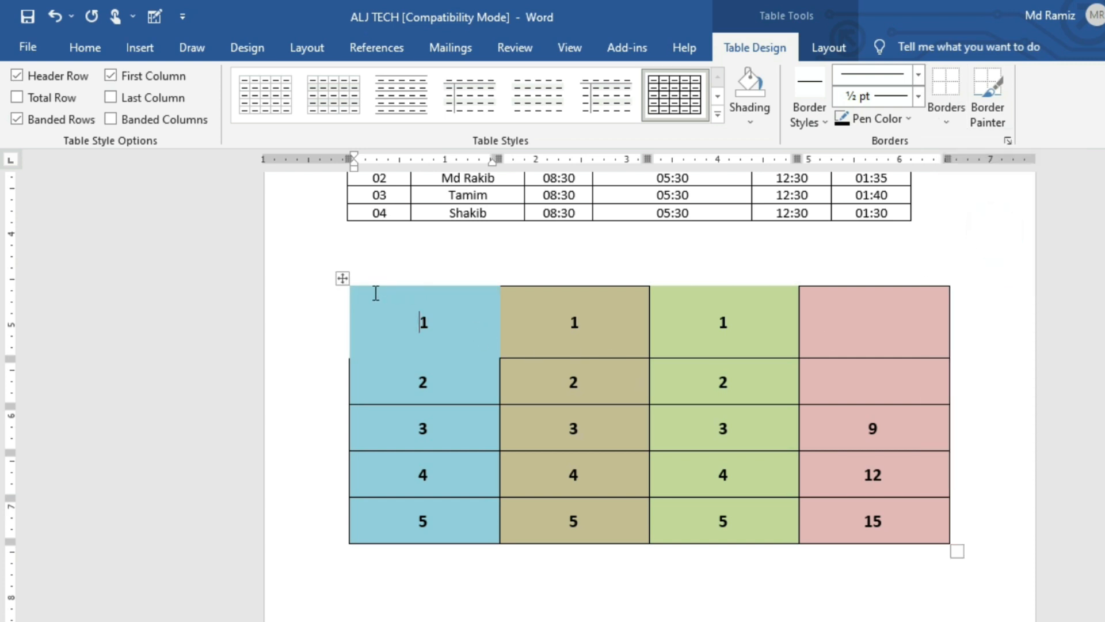
Apply No Border to the whole coloured table and check its cells without borders.
{"action": "left_click", "coordinate": [342, 279]}
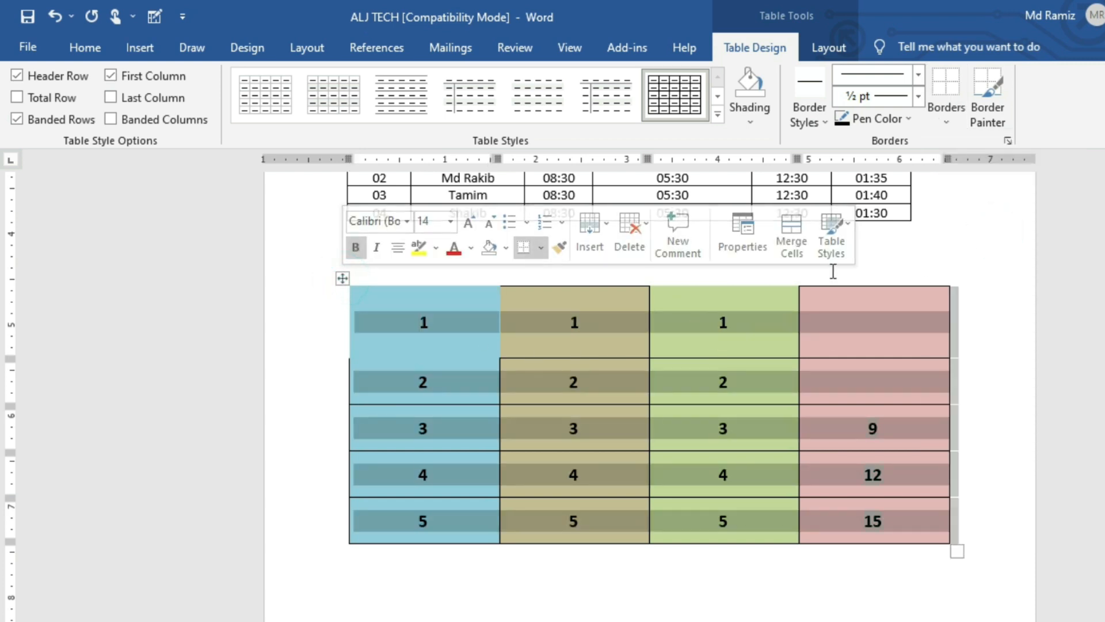
{"action": "left_click", "coordinate": [948, 123]}
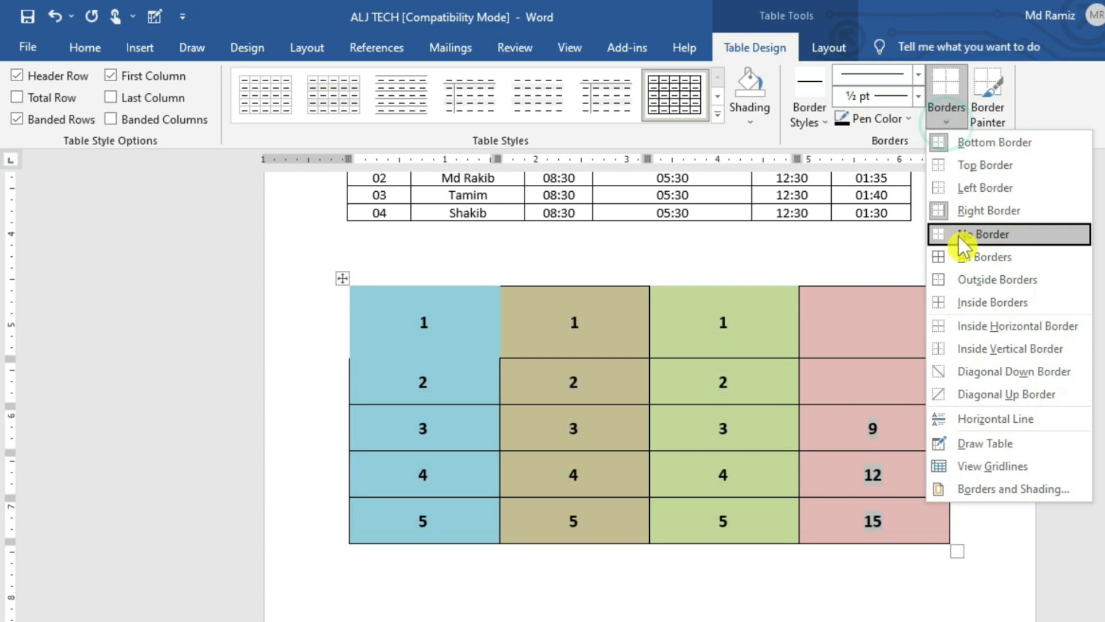
{"action": "left_click", "coordinate": [982, 236]}
{"action": "left_click", "coordinate": [778, 433]}
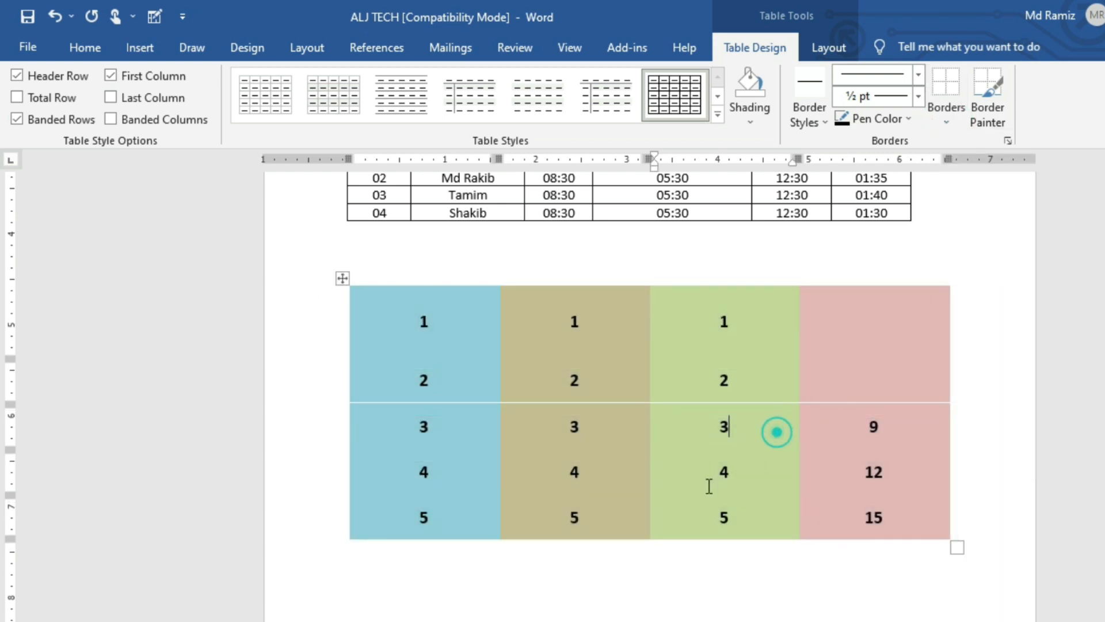
{"action": "left_click", "coordinate": [735, 569]}
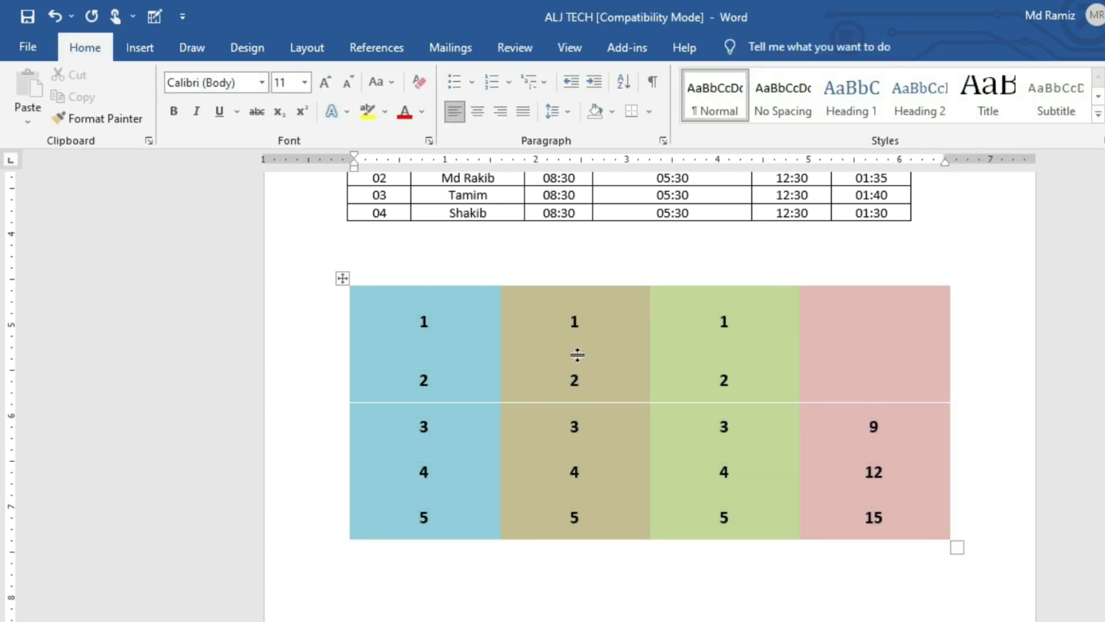
{"action": "left_click", "coordinate": [848, 358]}
{"action": "left_click", "coordinate": [505, 330]}
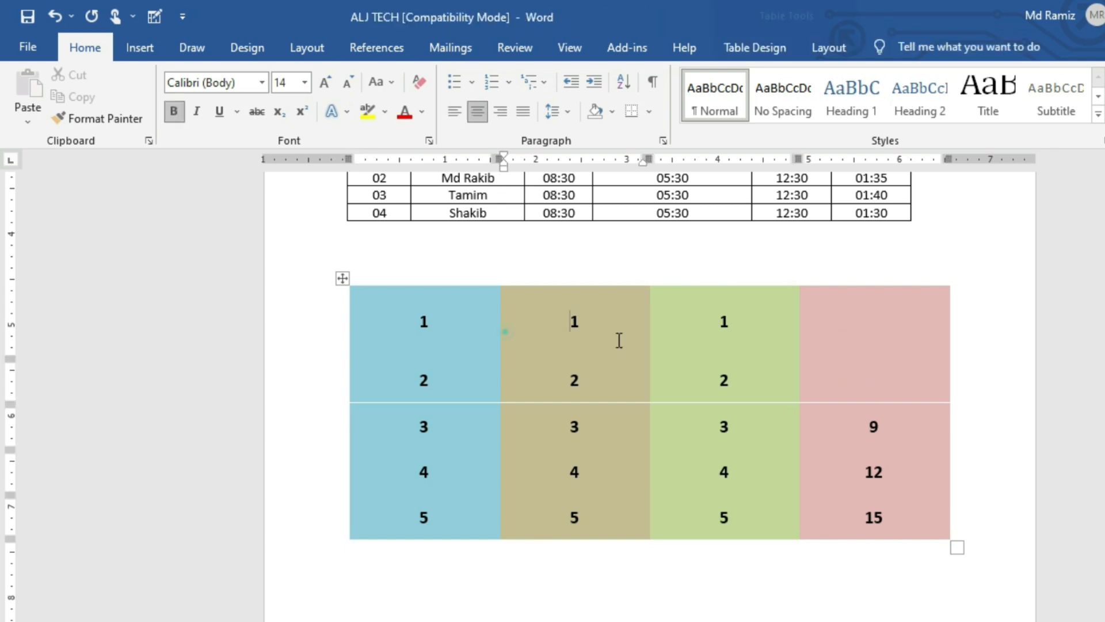
{"action": "left_click", "coordinate": [885, 354]}
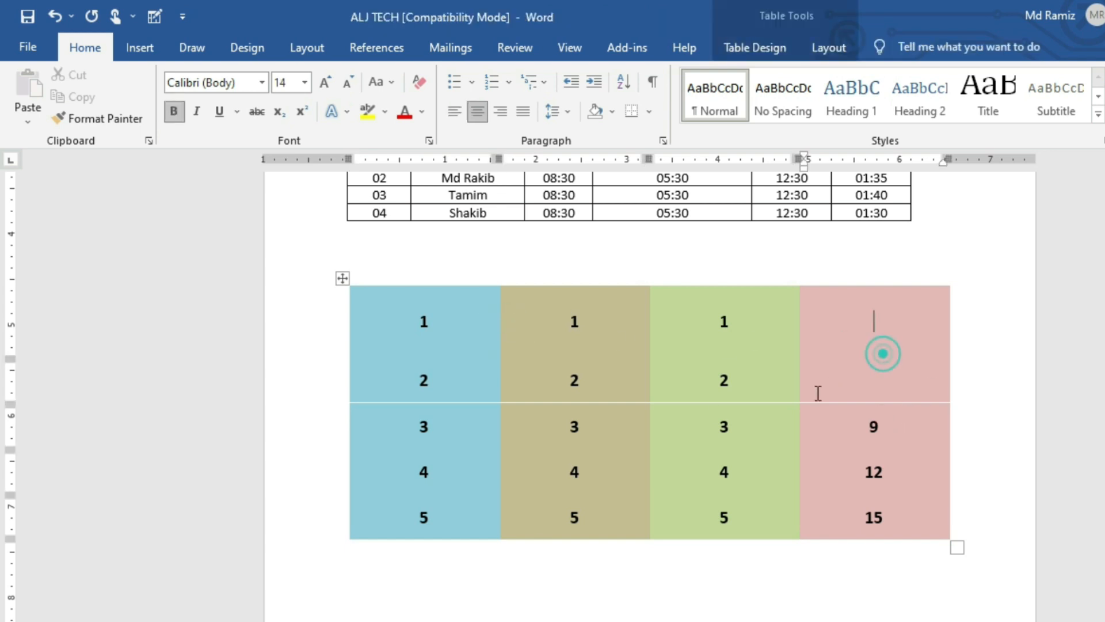
Select the whole coloured table and preview All Borders on it without applying the option.
{"action": "left_click", "coordinate": [344, 280]}
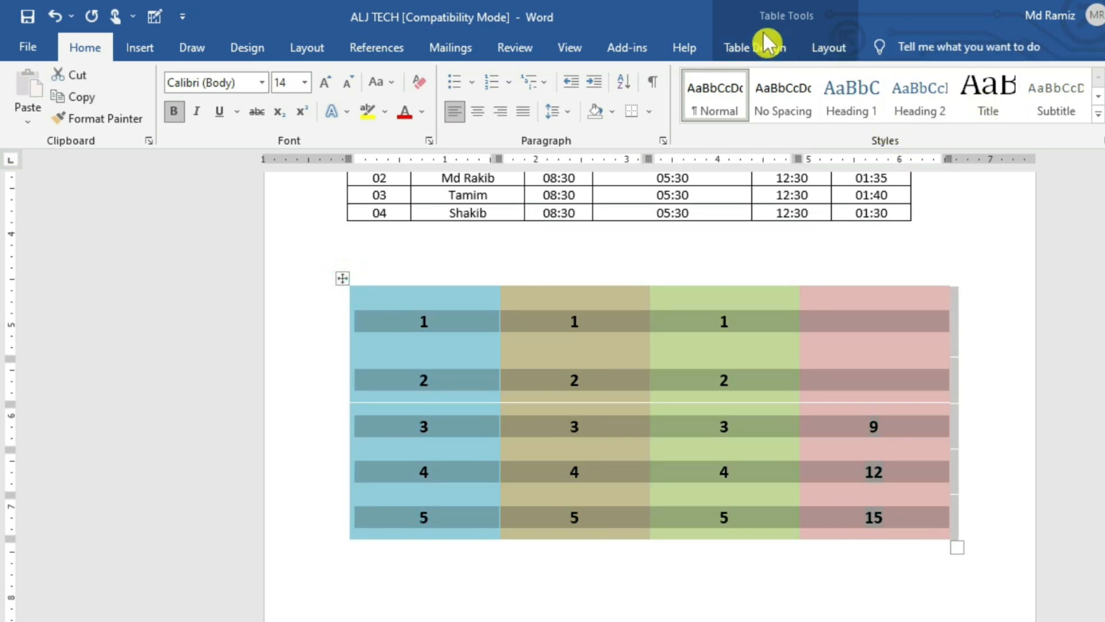
{"action": "left_click", "coordinate": [758, 47]}
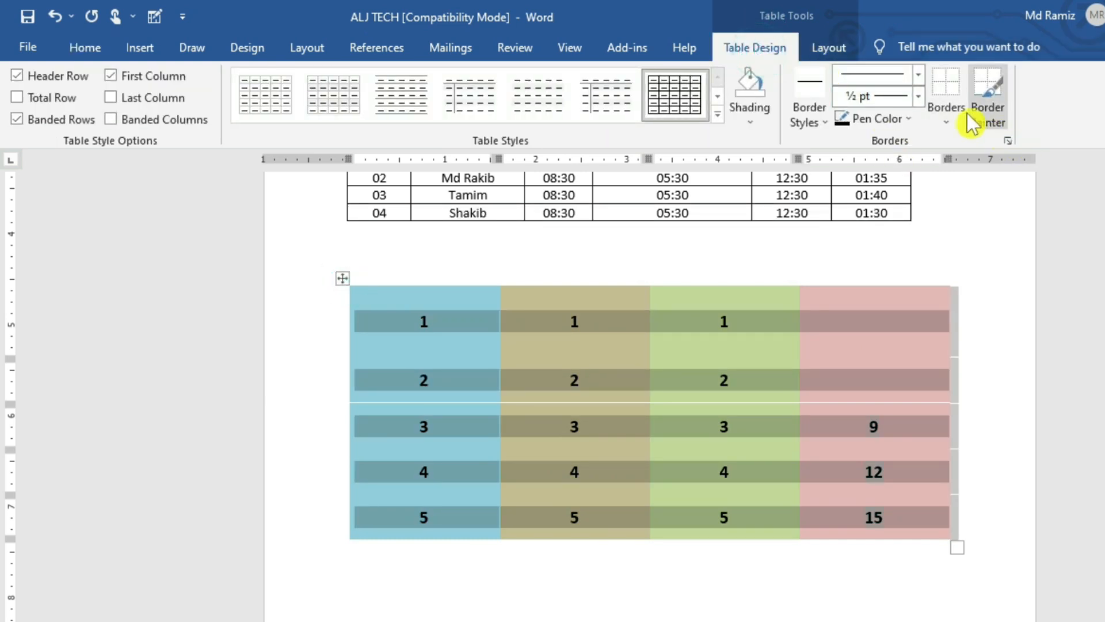
{"action": "left_click", "coordinate": [950, 112]}
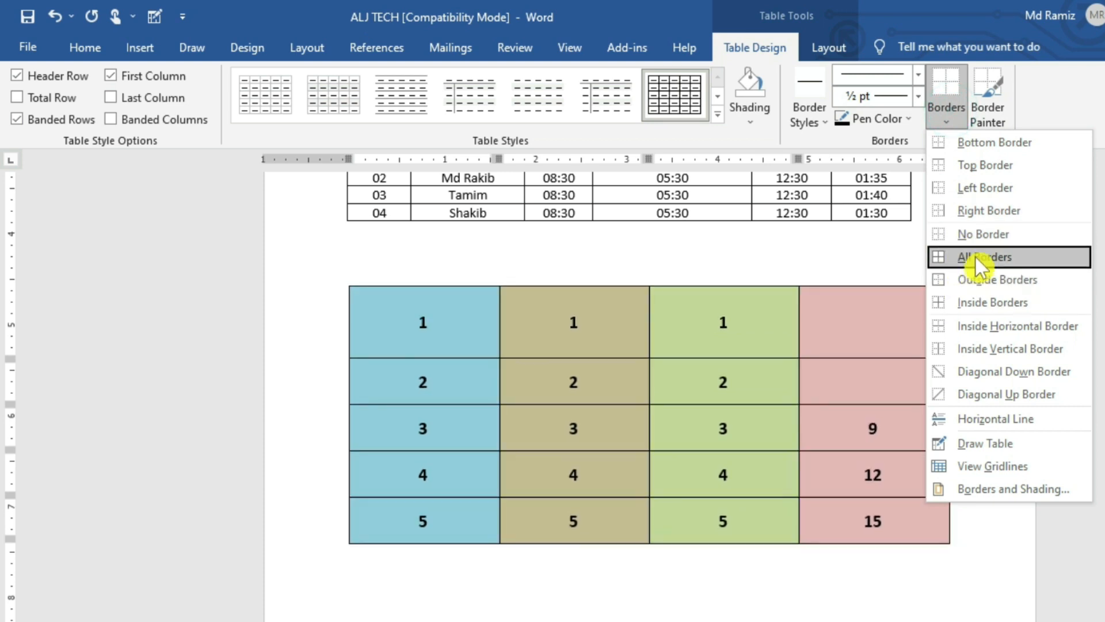
{"action": "left_click", "coordinate": [661, 339]}
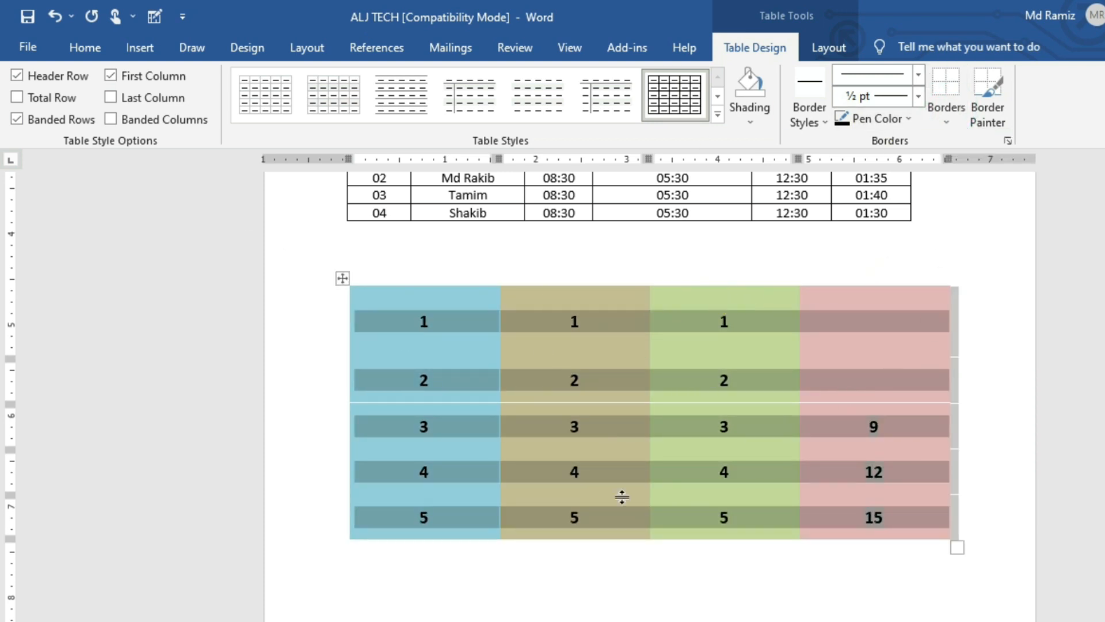
Turn on View Gridlines for the borderless coloured table and clear the selection.
{"action": "left_click", "coordinate": [828, 49]}
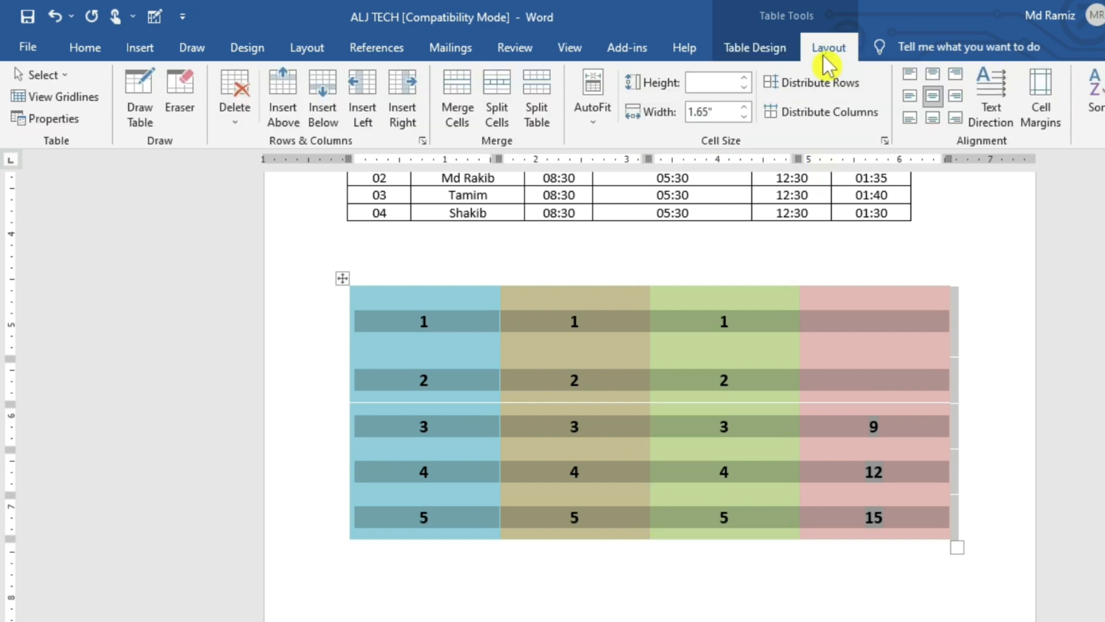
{"action": "left_click", "coordinate": [49, 102]}
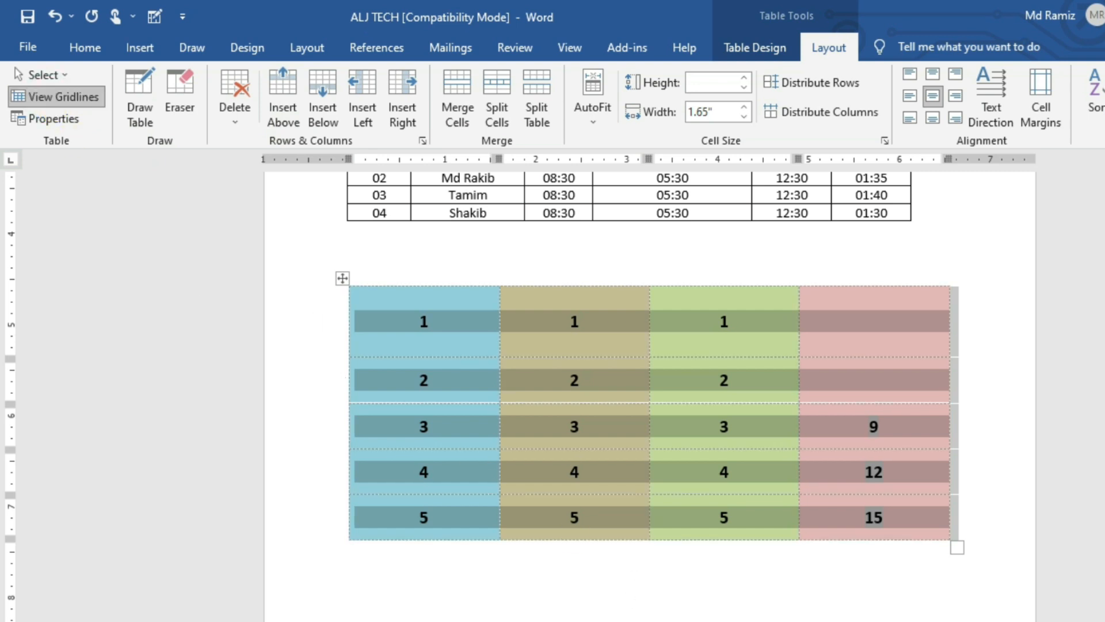
{"action": "left_click", "coordinate": [550, 575]}
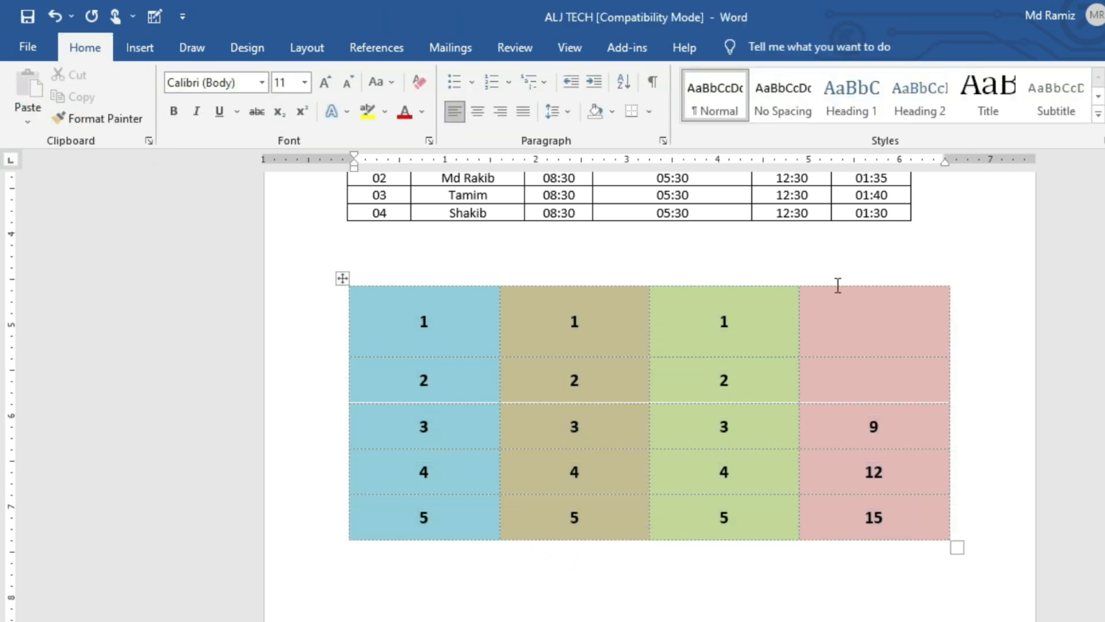
Enter 1 and 2 in the first two cells of the pink column.
{"action": "left_click", "coordinate": [883, 328]}
{"action": "type", "text": "1"}
{"action": "left_click", "coordinate": [878, 381]}
{"action": "type", "text": "2"}
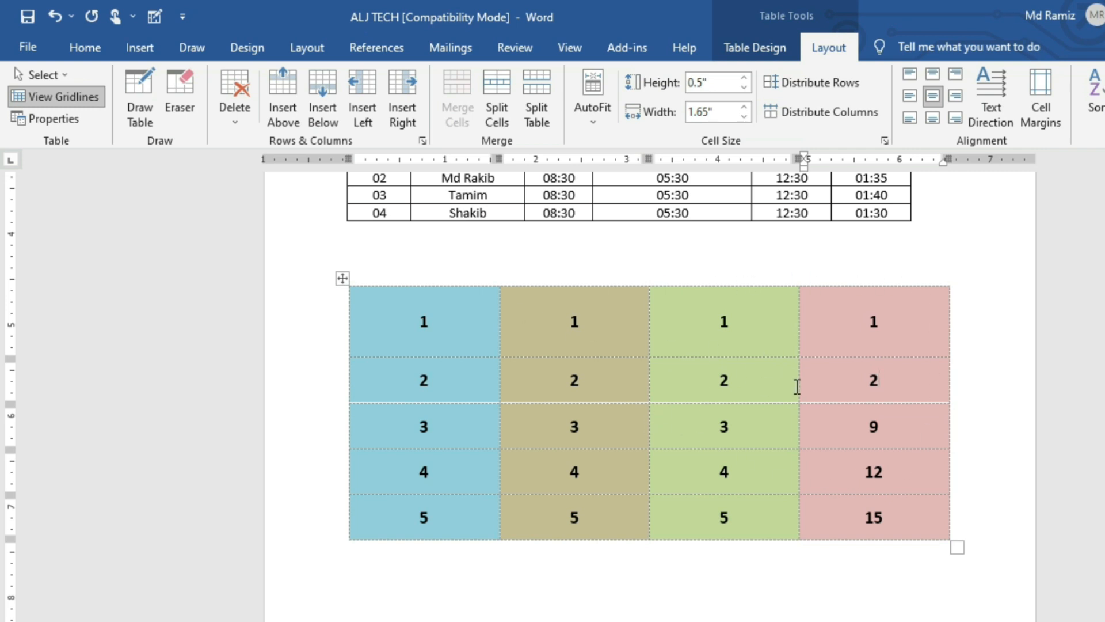
{"action": "scroll", "coordinate": [728, 185], "scroll_direction": "up", "scroll_amount": 3}
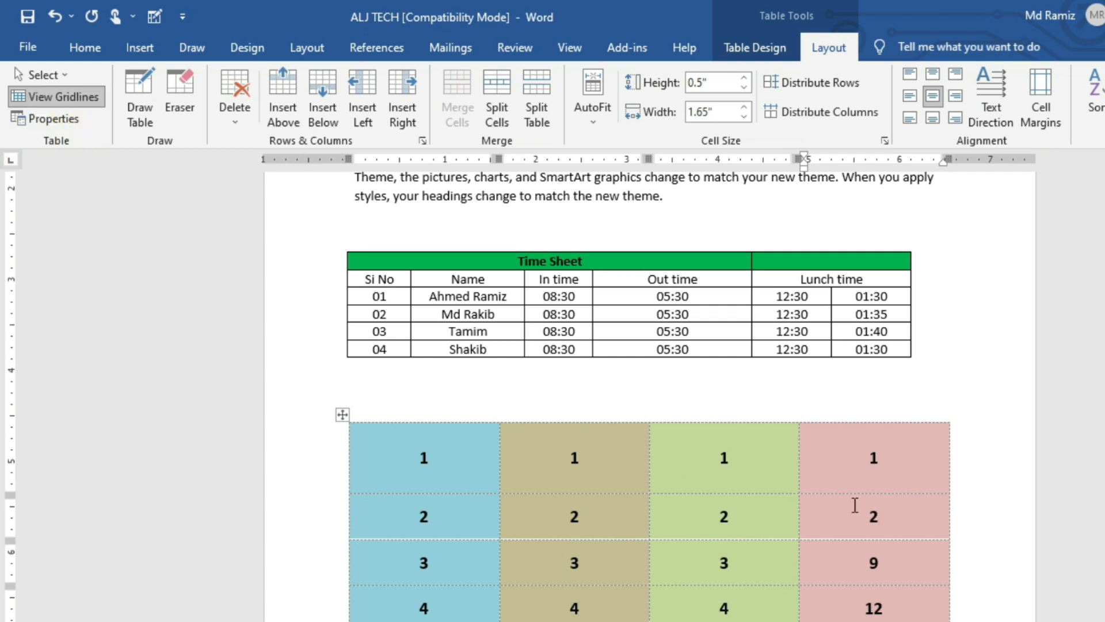
{"action": "scroll", "coordinate": [856, 505], "scroll_direction": "down", "scroll_amount": 2}
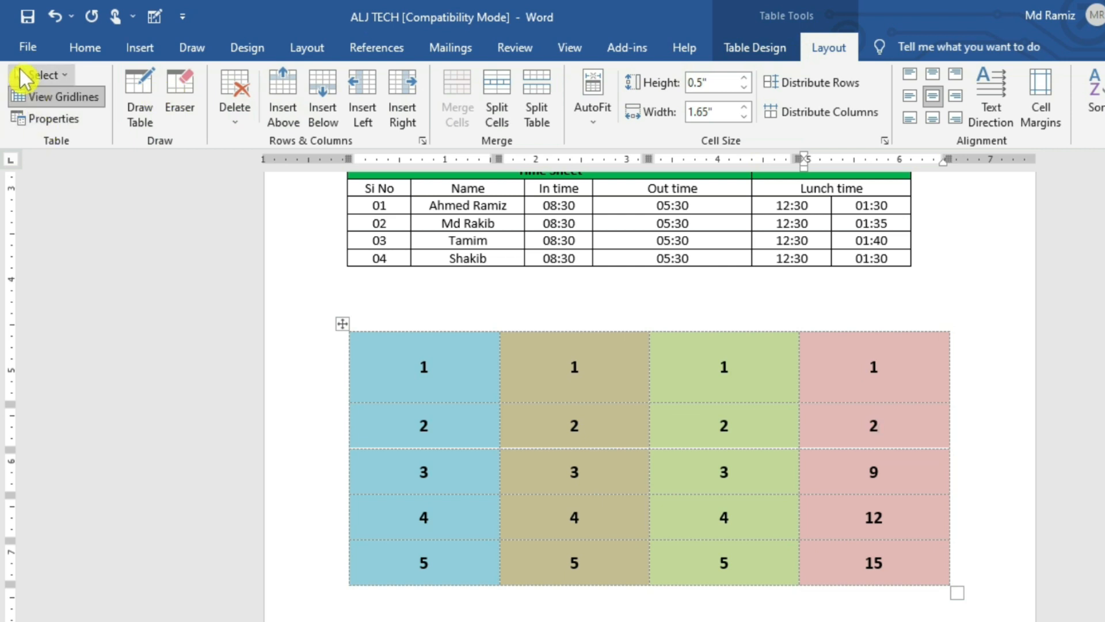
{"action": "left_click", "coordinate": [140, 47]}
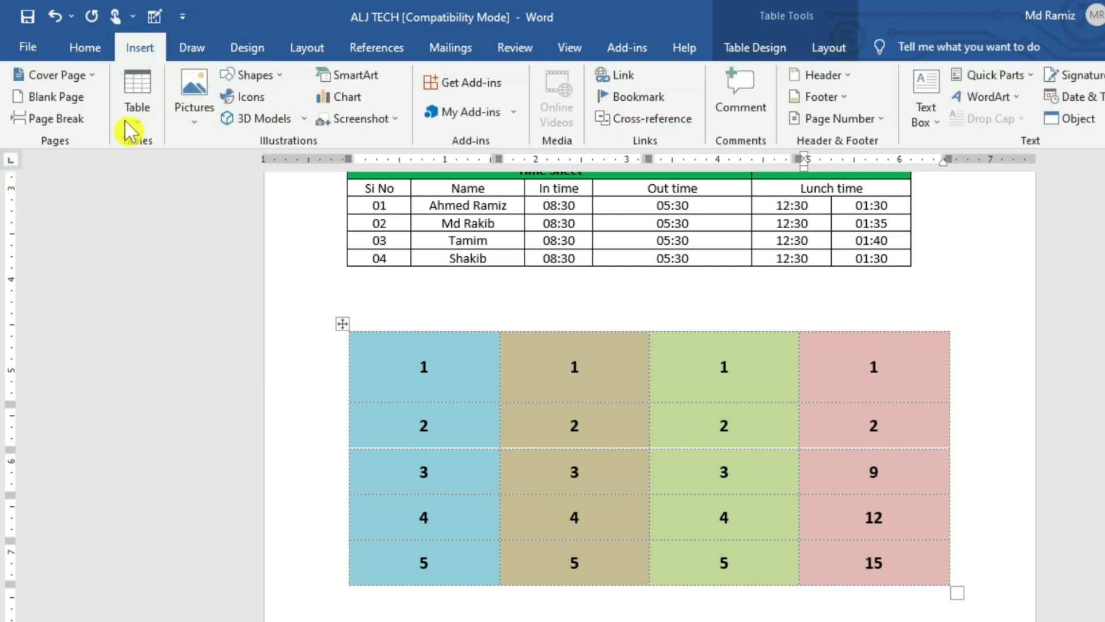
{"action": "left_click", "coordinate": [136, 109]}
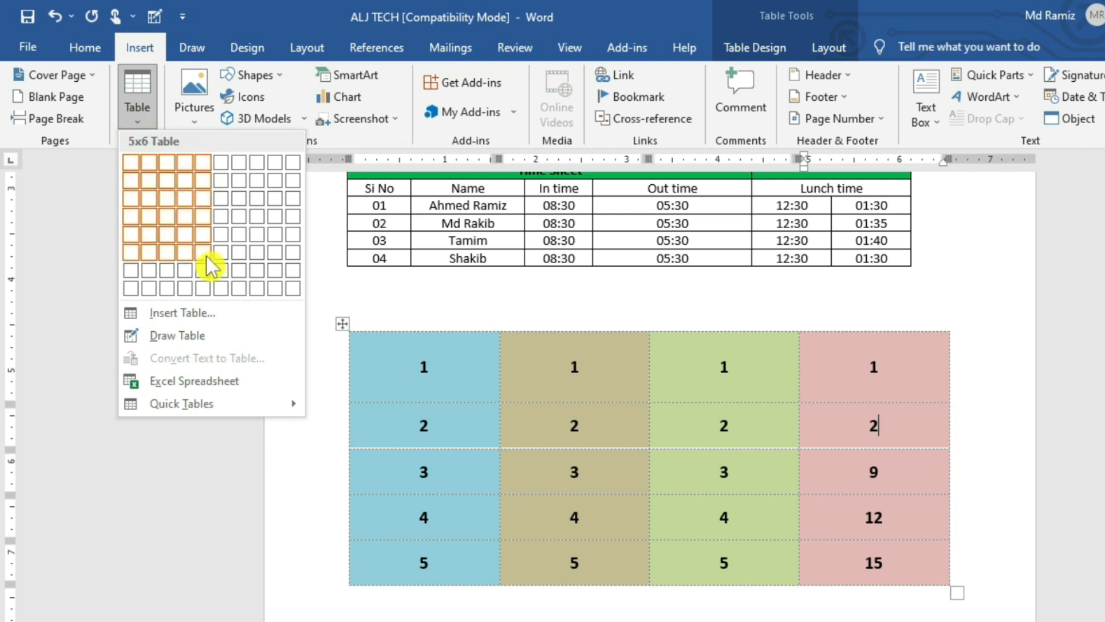
{"action": "left_click", "coordinate": [829, 47]}
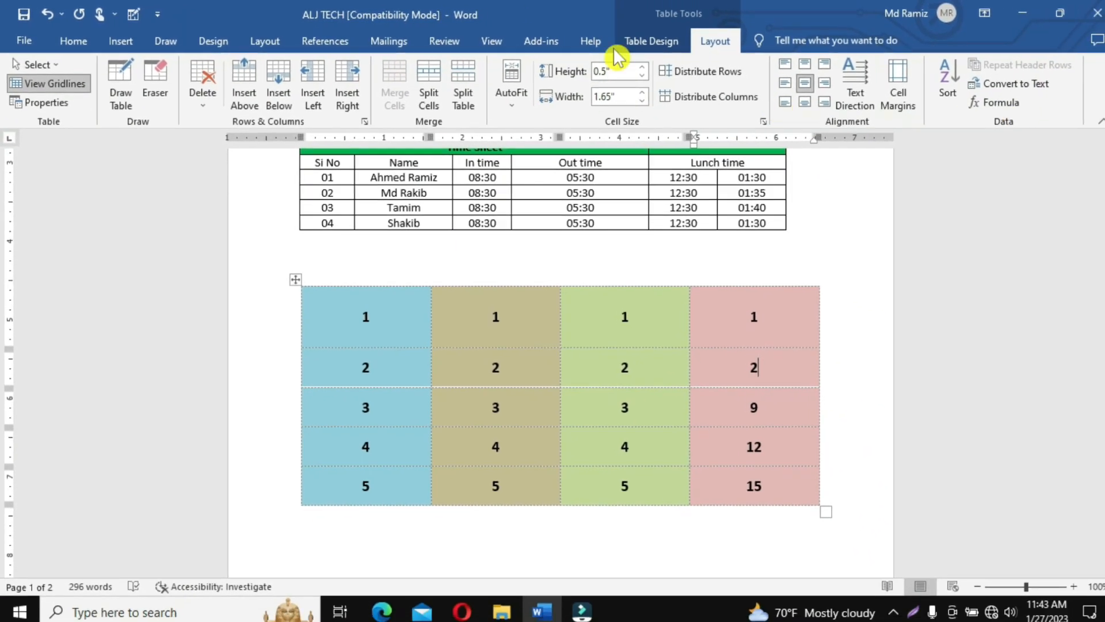
{"action": "left_click", "coordinate": [644, 38]}
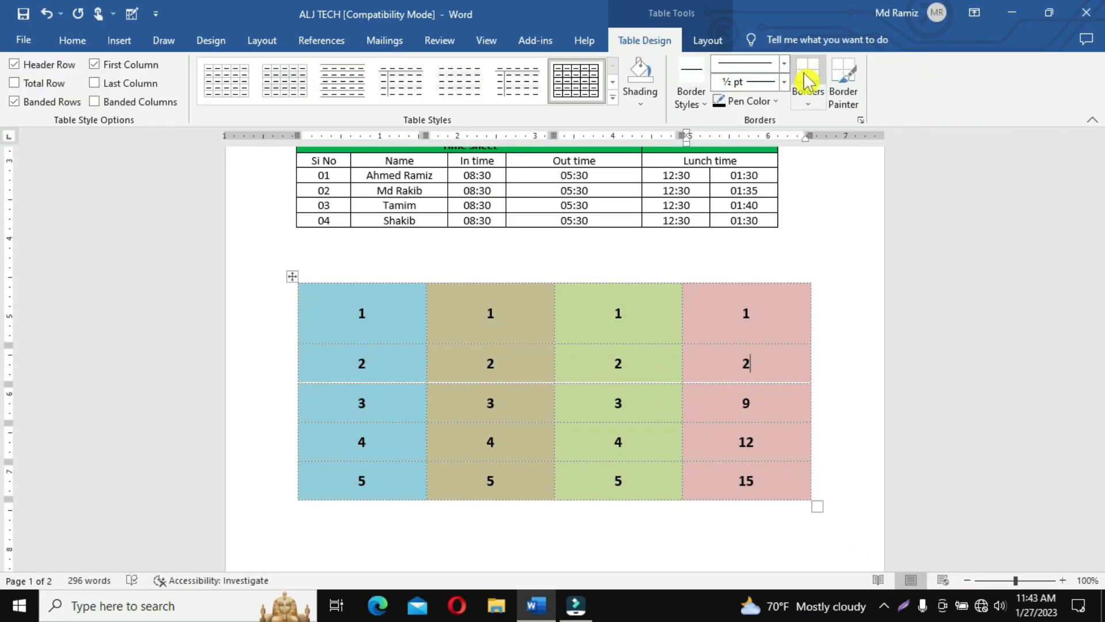